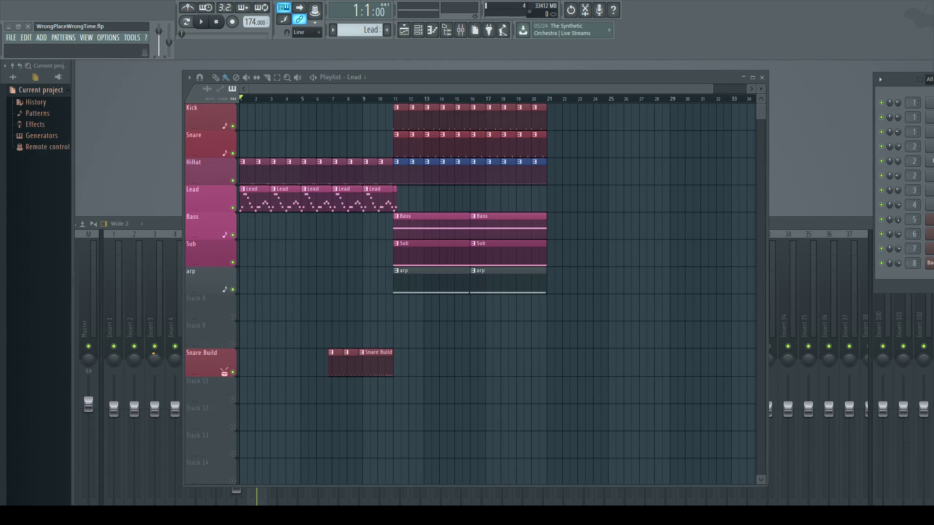
Play the song from the start and arrange the mixer and a taller playlist side by side.
{"action": "mouse_move", "coordinate": [382, 82]}
{"action": "left_mouse_down"}
{"action": "mouse_move", "coordinate": [444, 78]}
{"action": "mouse_move", "coordinate": [383, 69]}
{"action": "left_mouse_up"}
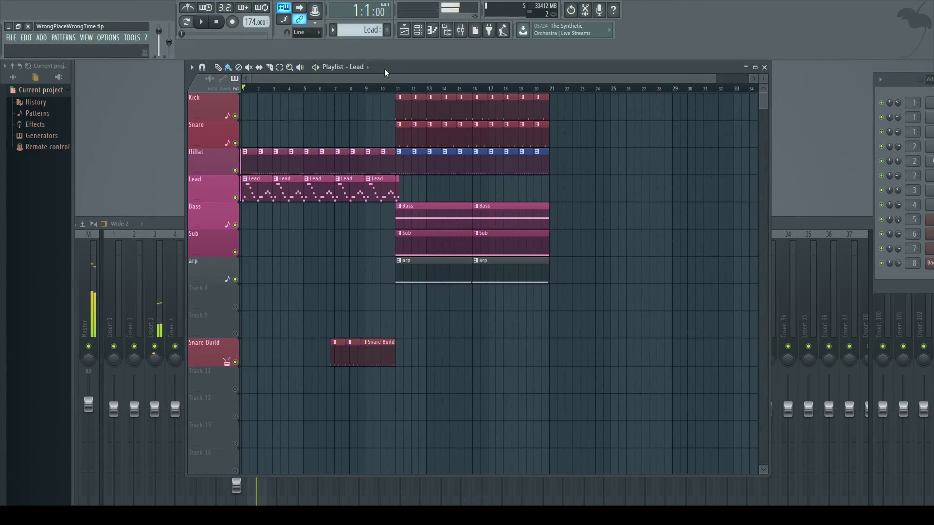
{"action": "key", "text": "space"}
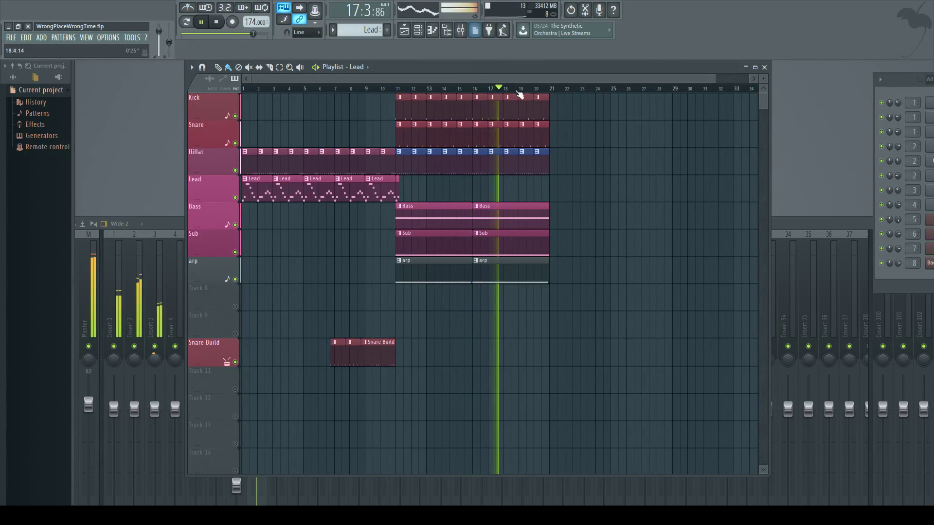
{"action": "left_click_drag", "start_coordinate": [445, 73], "coordinate": [422, 65]}
{"action": "left_click_drag", "start_coordinate": [148, 220], "coordinate": [691, 246]}
{"action": "left_click_drag", "start_coordinate": [516, 236], "coordinate": [459, 309]}
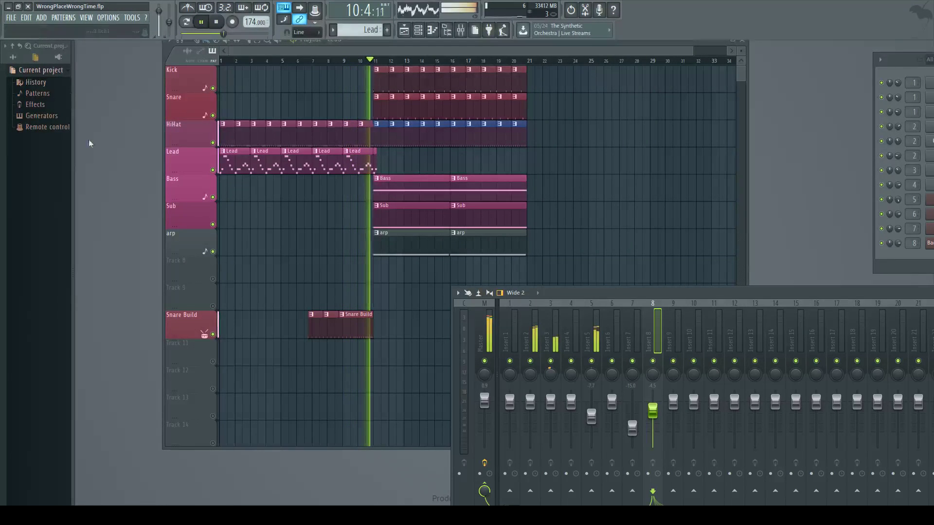
{"action": "left_click_drag", "start_coordinate": [625, 46], "coordinate": [538, 56]}
{"action": "left_click_drag", "start_coordinate": [744, 296], "coordinate": [381, 240]}
{"action": "left_click", "coordinate": [390, 52]}
{"action": "left_click_drag", "start_coordinate": [390, 53], "coordinate": [663, 52]}
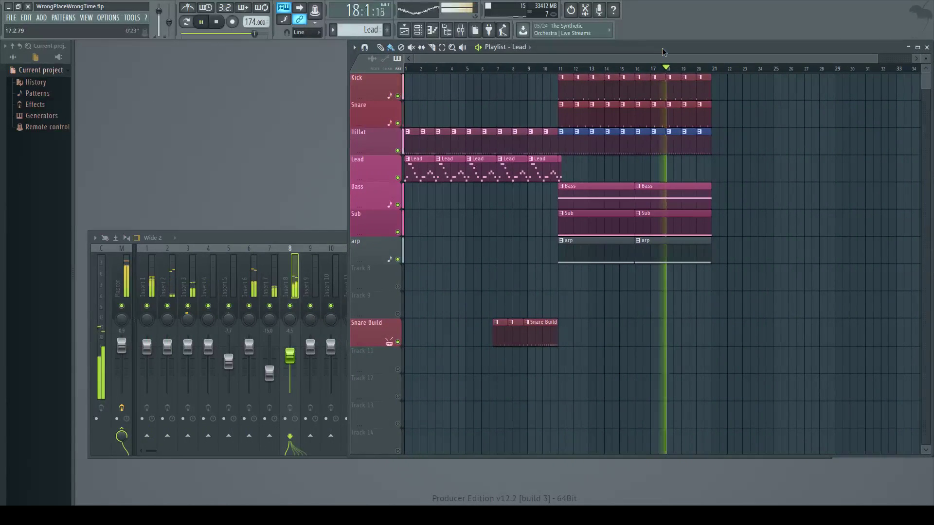
{"action": "left_click_drag", "start_coordinate": [449, 457], "coordinate": [437, 505]}
{"action": "scroll", "coordinate": [515, 348], "scroll_direction": "down", "scroll_amount": 4}
{"action": "scroll", "coordinate": [513, 319], "scroll_direction": "up", "scroll_amount": 4}
{"action": "scroll", "coordinate": [513, 319], "scroll_direction": "down", "scroll_amount": 20}
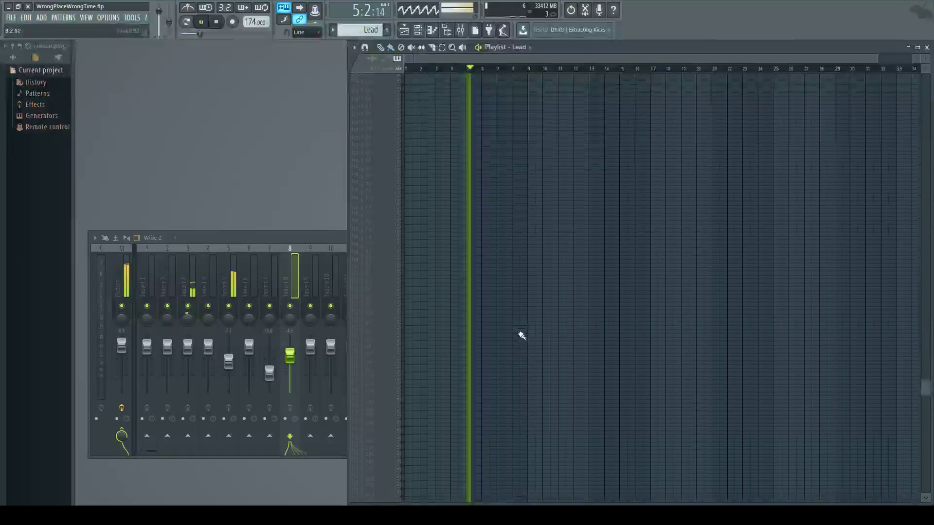
{"action": "scroll", "coordinate": [522, 327], "scroll_direction": "down", "scroll_amount": 1}
{"action": "scroll", "coordinate": [387, 440], "scroll_direction": "up", "scroll_amount": 5}
{"action": "scroll", "coordinate": [387, 440], "scroll_direction": "up", "scroll_amount": 15}
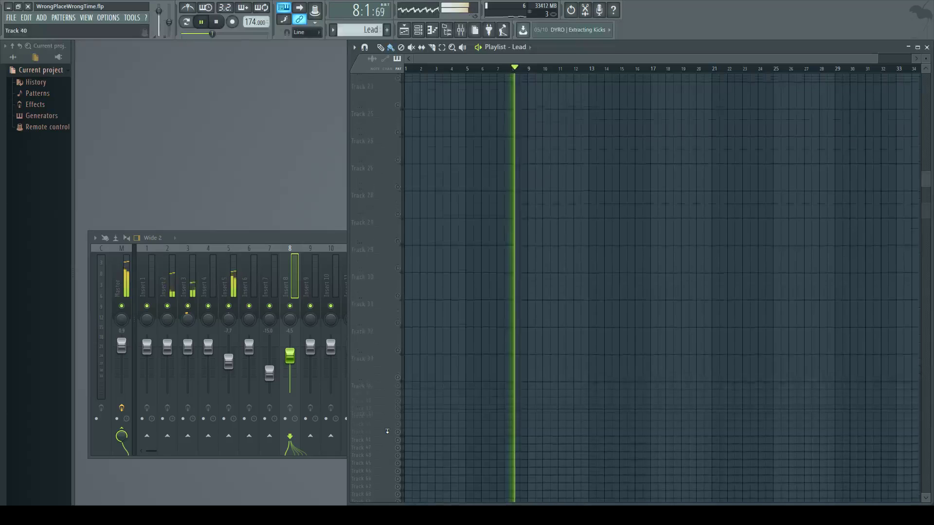
{"action": "scroll", "coordinate": [393, 421], "scroll_direction": "up", "scroll_amount": 4}
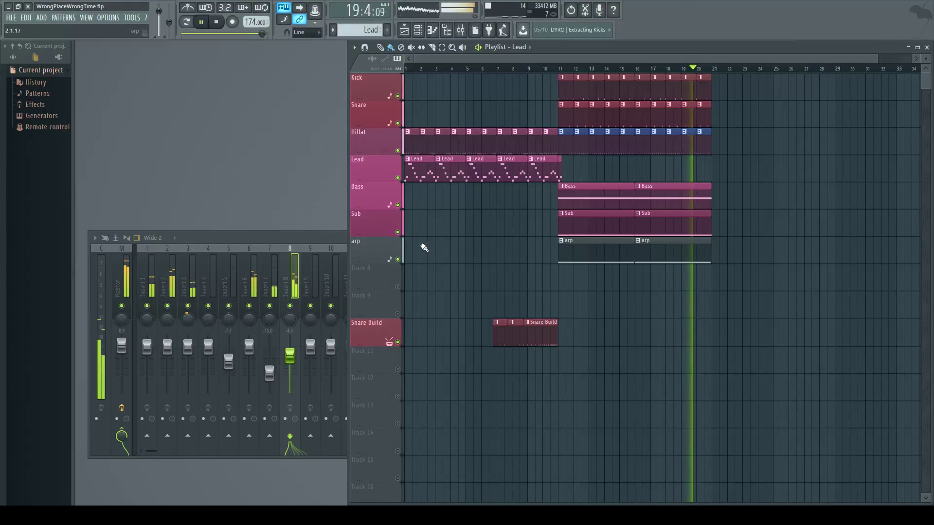
Create a Lead Drop pattern and place its clip on the Lead track directly after the last Lead clip in bar 11.
{"action": "scroll", "coordinate": [568, 68], "scroll_direction": "up", "scroll_amount": 5}
{"action": "scroll", "coordinate": [568, 68], "scroll_direction": "down", "scroll_amount": 1}
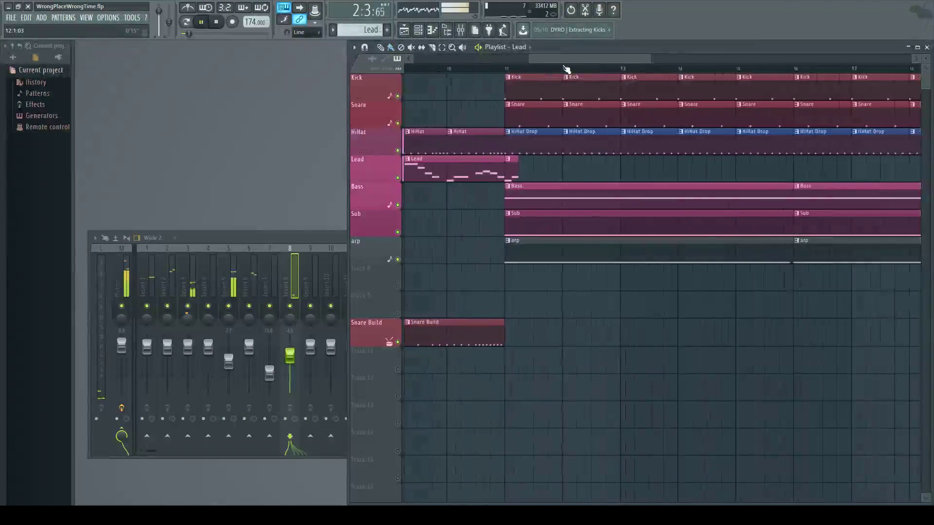
{"action": "double_click", "coordinate": [507, 169]}
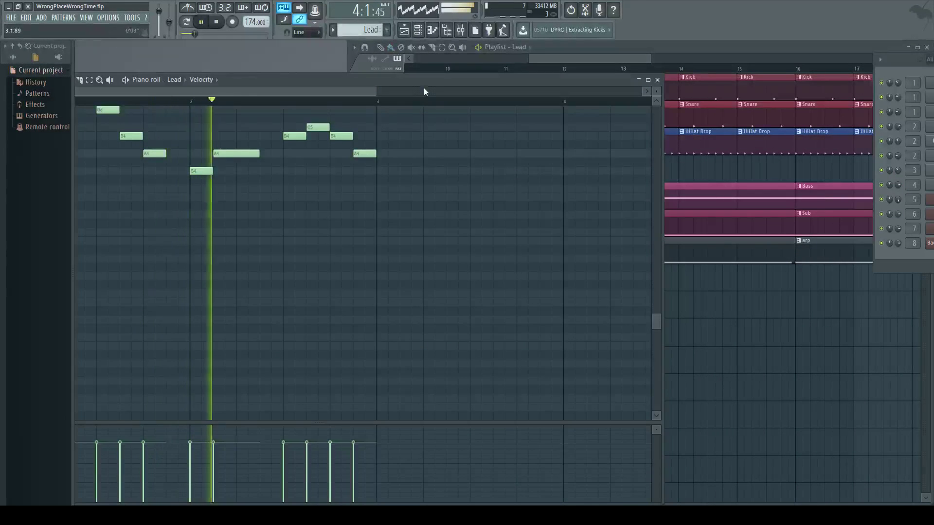
{"action": "left_click", "coordinate": [439, 57]}
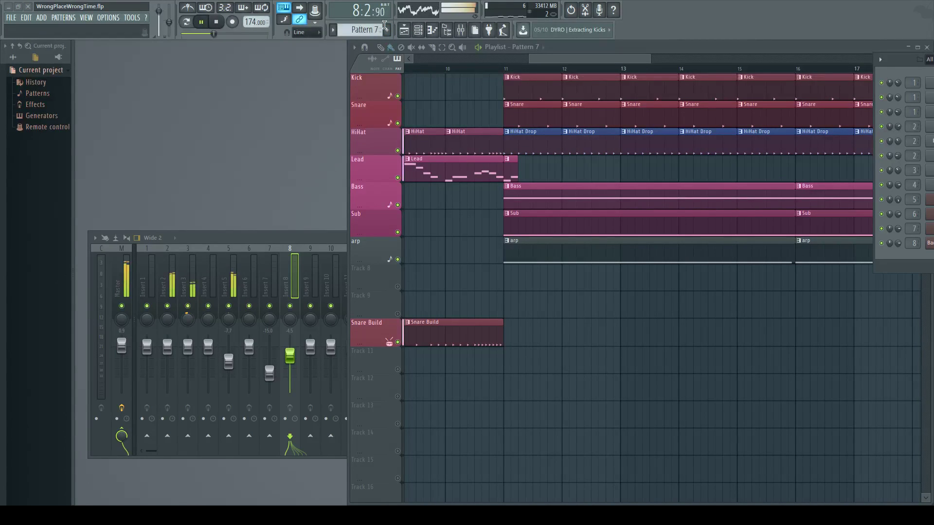
{"action": "left_click", "coordinate": [515, 171]}
{"action": "left_click", "coordinate": [523, 175]}
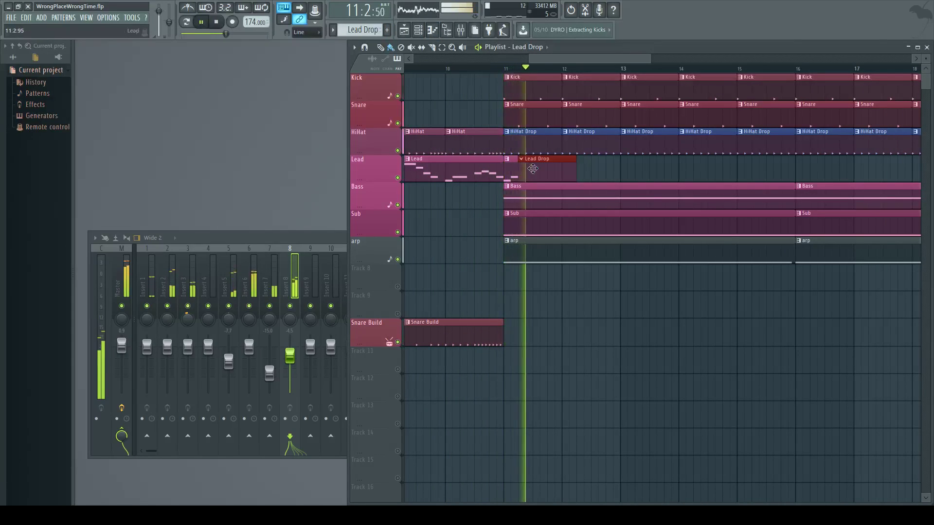
Open the Lead channel's piano roll for the Lead Drop pattern, bring its keyboard into view and stop playback.
{"action": "key", "text": "F6"}
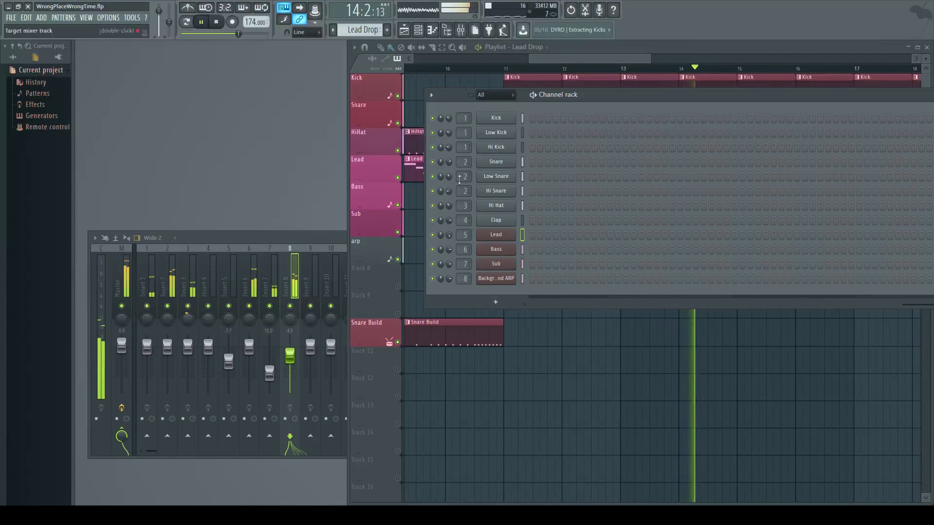
{"action": "key", "text": "F7"}
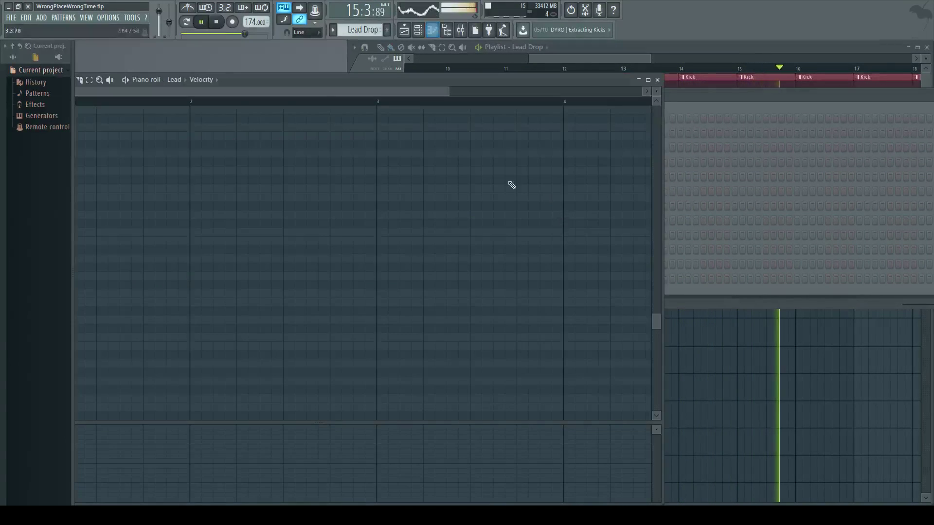
{"action": "left_click_drag", "start_coordinate": [293, 78], "coordinate": [320, 97]}
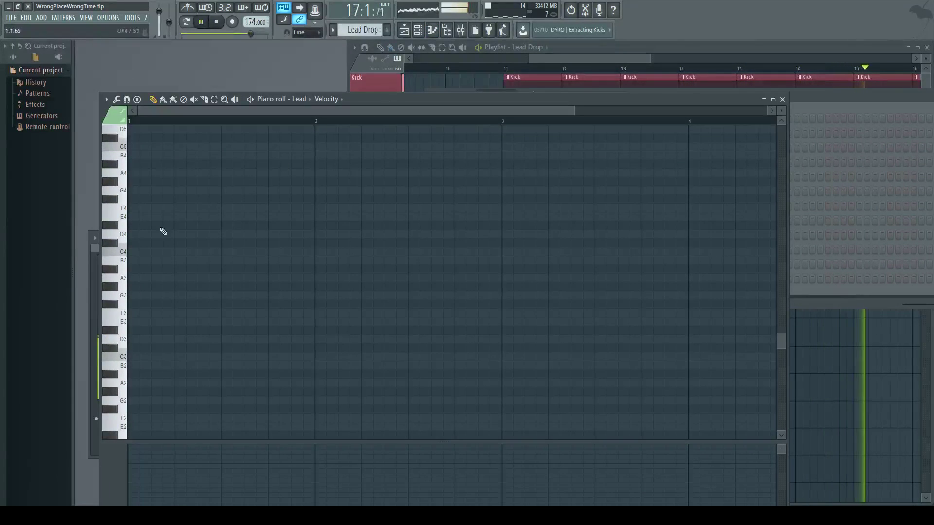
{"action": "scroll", "coordinate": [125, 271], "scroll_direction": "up", "scroll_amount": 3}
{"action": "key", "text": "space"}
{"action": "left_click", "coordinate": [135, 278]}
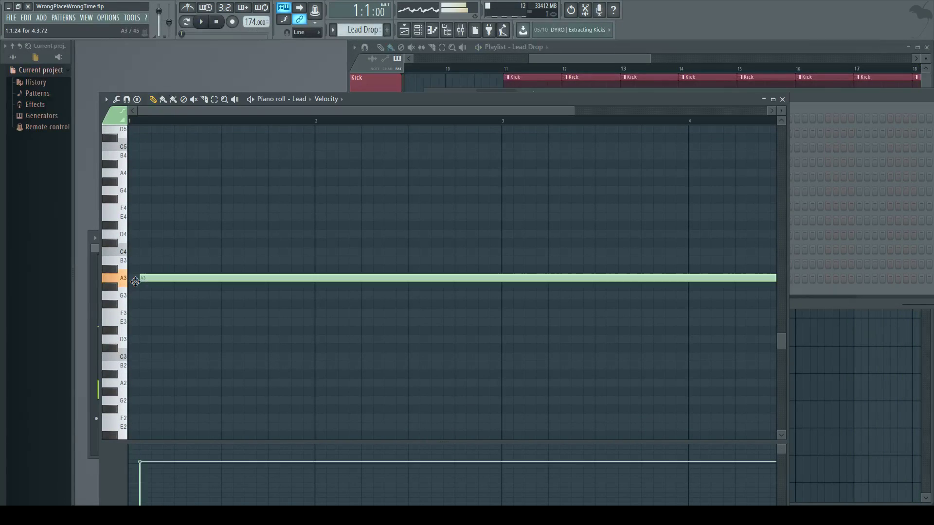
{"action": "left_click_drag", "start_coordinate": [135, 282], "coordinate": [141, 201]}
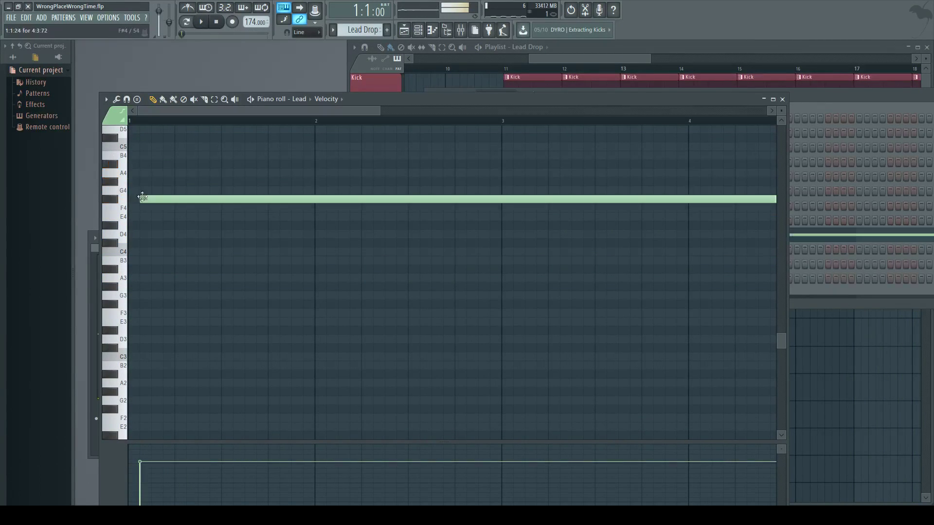
{"action": "right_click", "coordinate": [156, 203]}
Place an F#4 note at the start of bar 1 and shorten it to about two thirds of a bar.
{"action": "left_click", "coordinate": [131, 200]}
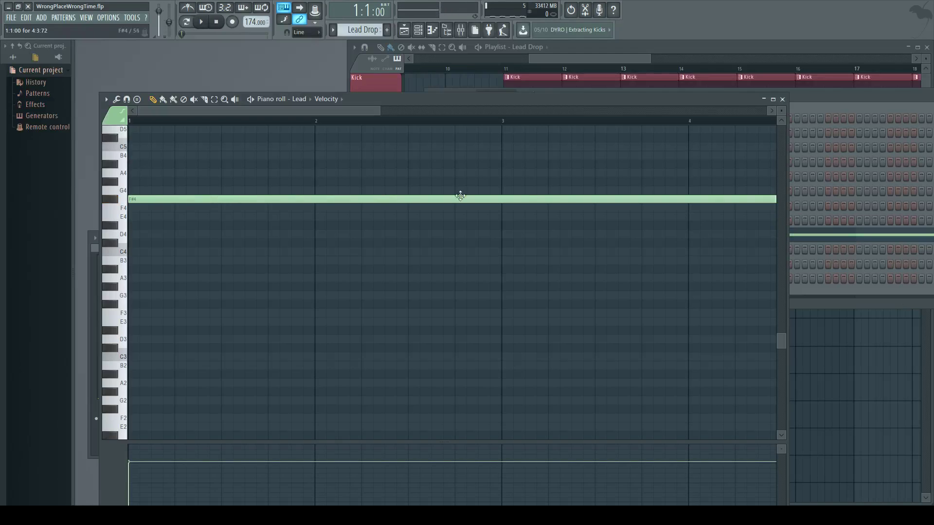
{"action": "left_click_drag", "start_coordinate": [699, 200], "coordinate": [574, 193]}
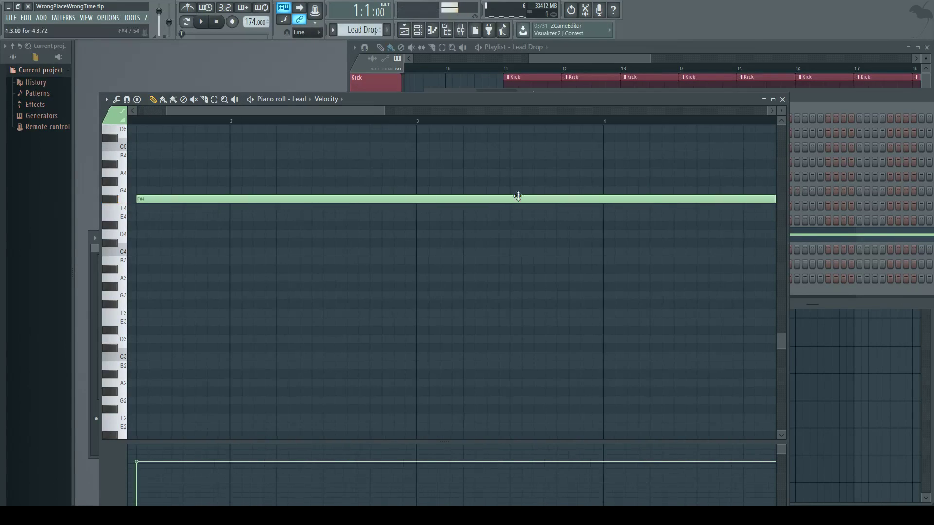
{"action": "left_click_drag", "start_coordinate": [136, 200], "coordinate": [112, 199]}
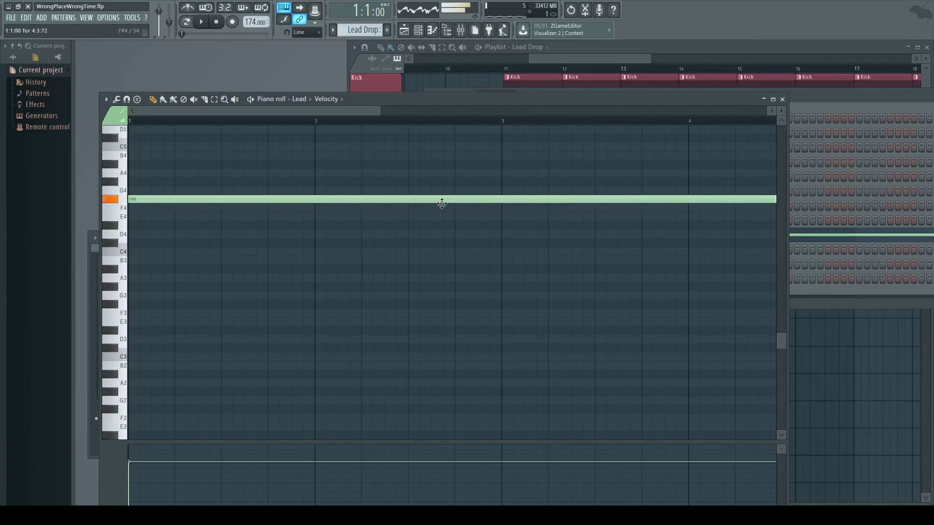
{"action": "left_click_drag", "start_coordinate": [636, 201], "coordinate": [253, 227]}
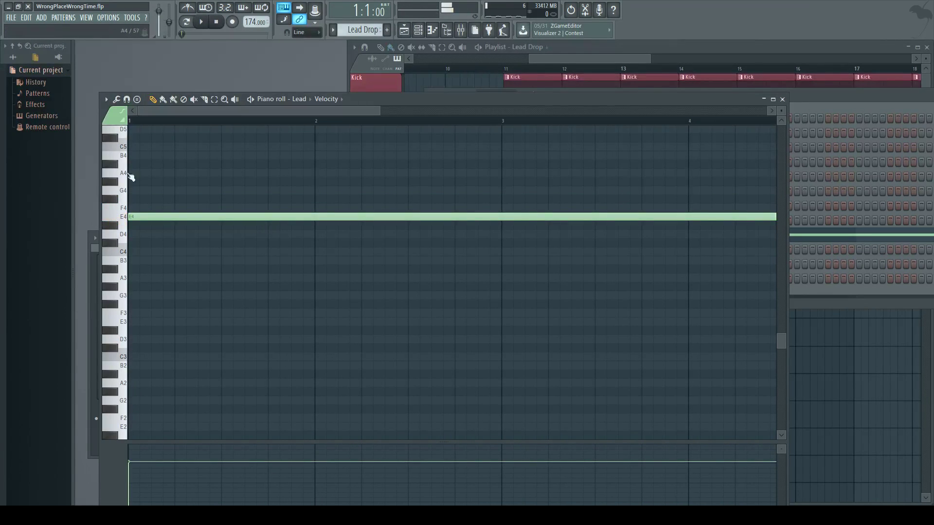
{"action": "scroll", "coordinate": [330, 128], "scroll_direction": "down", "scroll_amount": 3}
{"action": "left_click_drag", "start_coordinate": [536, 218], "coordinate": [184, 214]}
{"action": "scroll", "coordinate": [206, 150], "scroll_direction": "up", "scroll_amount": 4}
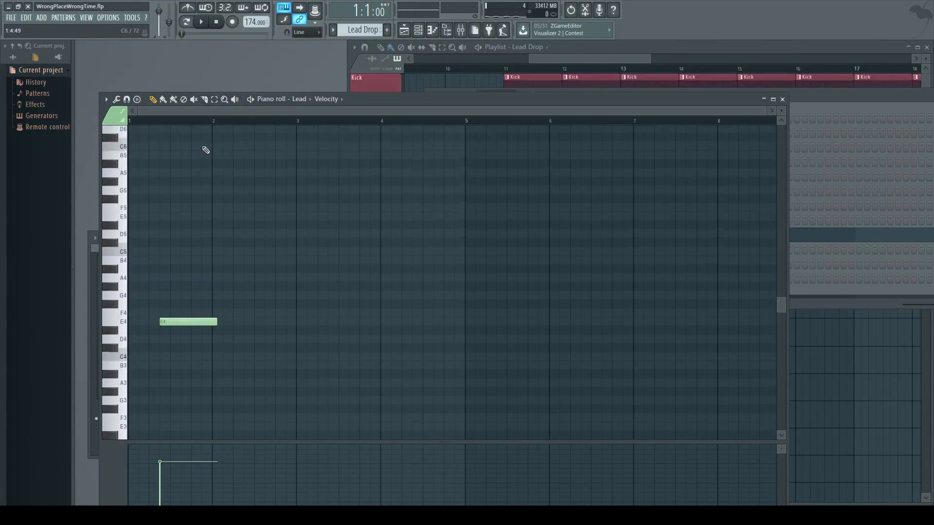
{"action": "scroll", "coordinate": [194, 124], "scroll_direction": "up", "scroll_amount": 2}
{"action": "left_click_drag", "start_coordinate": [200, 322], "coordinate": [156, 307]}
Raise the note at the start of bar 1 to G5 and shorten it to one beat.
{"action": "scroll", "coordinate": [206, 140], "scroll_direction": "up", "scroll_amount": 4}
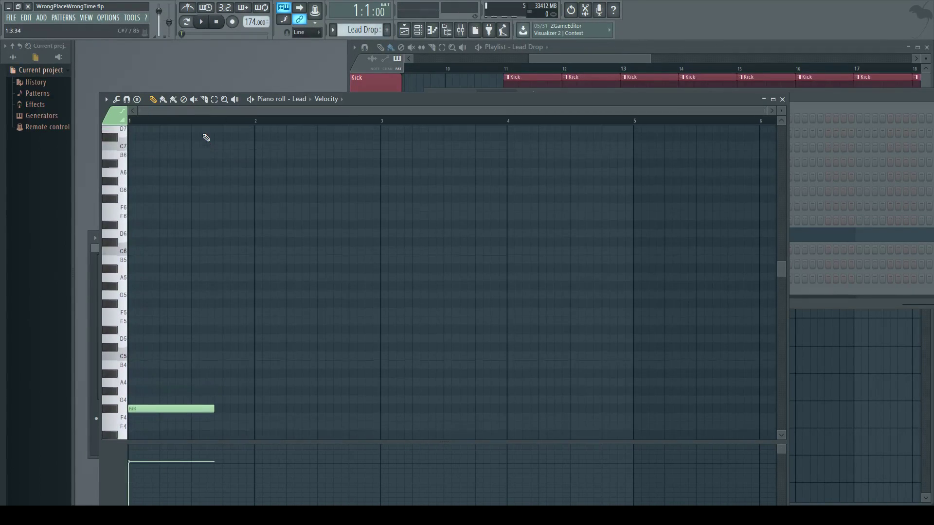
{"action": "scroll", "coordinate": [196, 119], "scroll_direction": "up", "scroll_amount": 3}
{"action": "scroll", "coordinate": [190, 238], "scroll_direction": "down", "scroll_amount": 3}
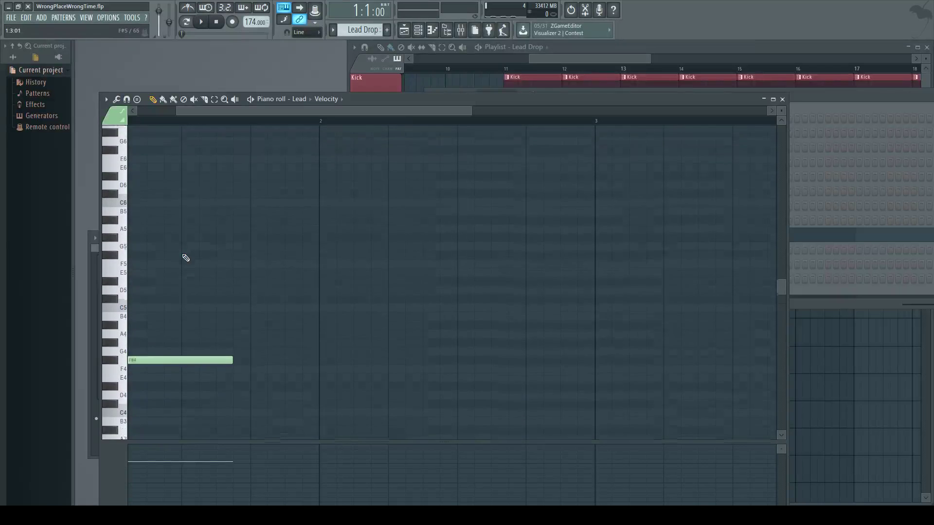
{"action": "scroll", "coordinate": [178, 216], "scroll_direction": "up", "scroll_amount": 3}
{"action": "scroll", "coordinate": [316, 204], "scroll_direction": "left", "scroll_amount": 3}
{"action": "scroll", "coordinate": [584, 191], "scroll_direction": "down", "scroll_amount": 2}
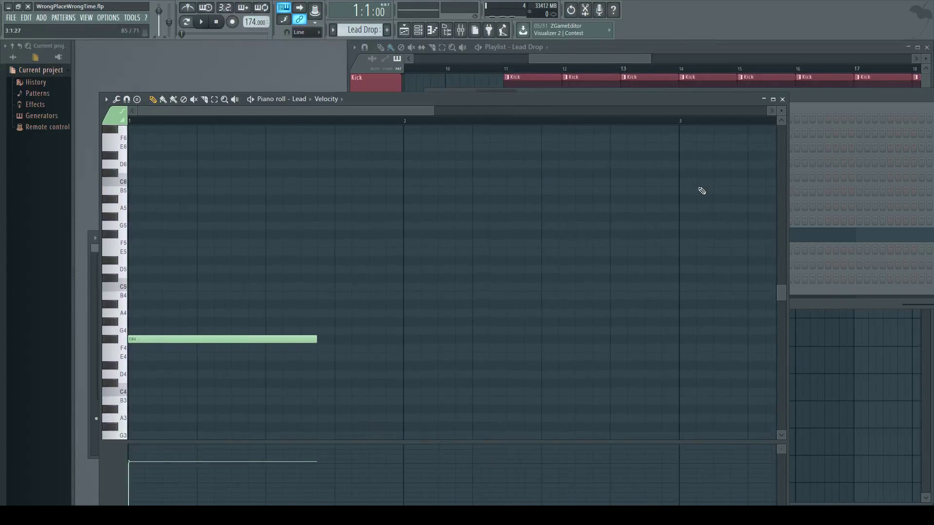
{"action": "left_click_drag", "start_coordinate": [245, 335], "coordinate": [246, 223]}
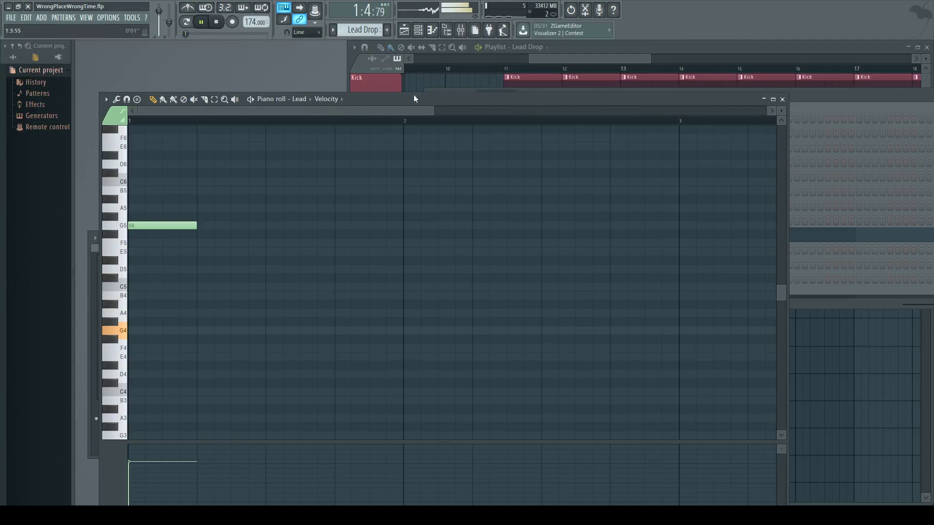
Move the piano roll and channel rack below the arrangement clips and play the song from bar 11.
{"action": "left_click_drag", "start_coordinate": [453, 97], "coordinate": [441, 253]}
{"action": "left_click_drag", "start_coordinate": [592, 100], "coordinate": [419, 297]}
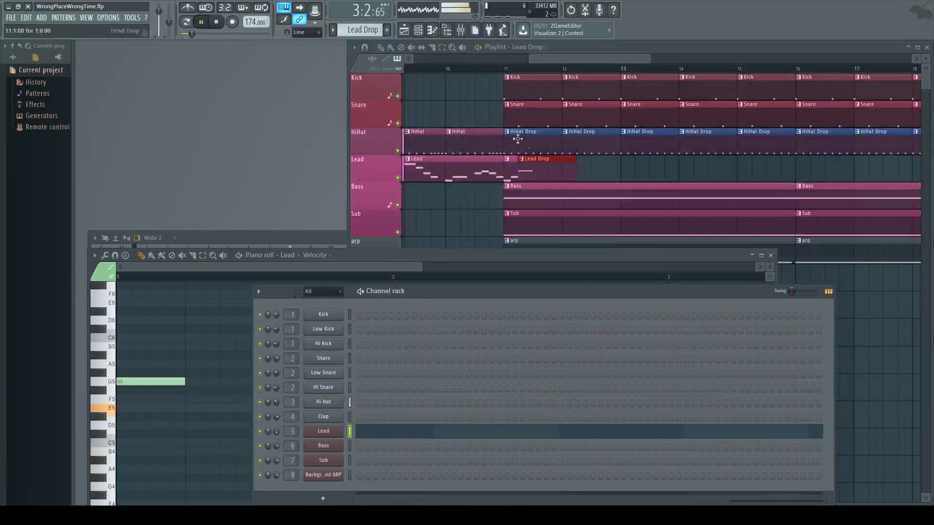
{"action": "left_click", "coordinate": [505, 72]}
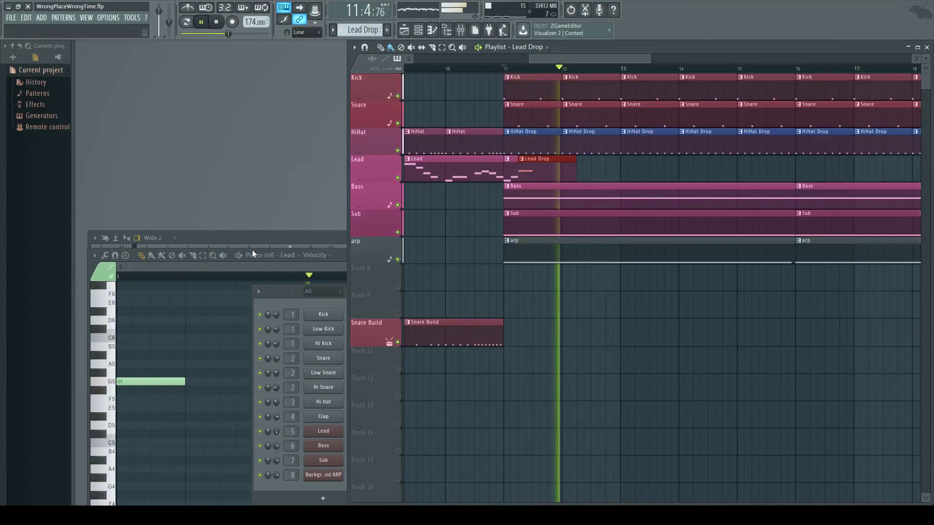
Bring the mixer forward above the piano roll, and raise the Lead piano roll so its velocity area is visible.
{"action": "left_click", "coordinate": [256, 236]}
{"action": "left_click_drag", "start_coordinate": [256, 236], "coordinate": [220, 41]}
{"action": "left_click", "coordinate": [271, 268]}
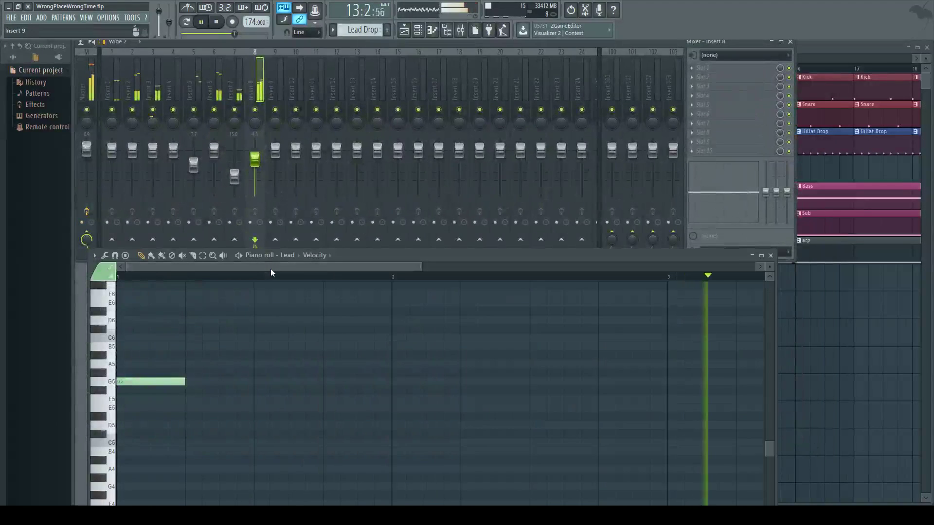
{"action": "left_click_drag", "start_coordinate": [353, 256], "coordinate": [434, 81]}
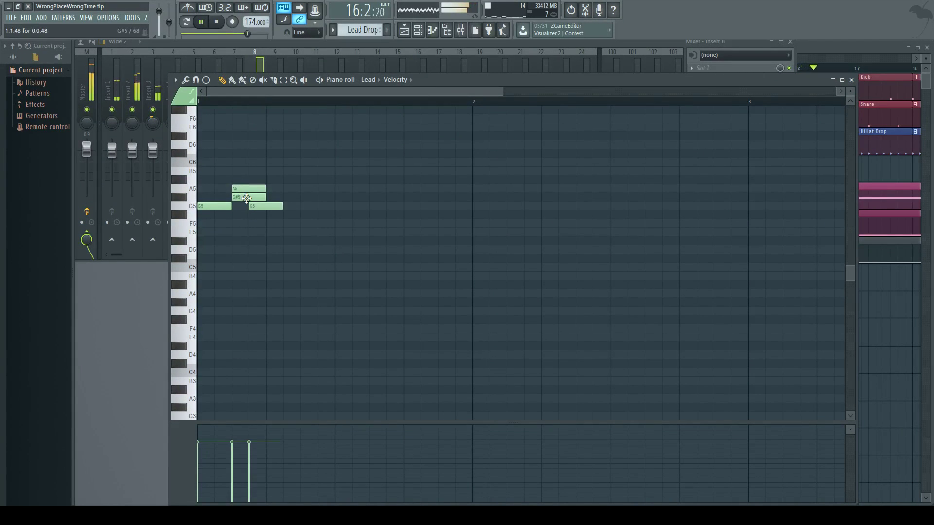
Remove the extra G5 note and place a half-beat E5 note directly after the A5 note.
{"action": "right_click", "coordinate": [276, 206]}
{"action": "left_click", "coordinate": [292, 223]}
{"action": "right_click", "coordinate": [289, 224]}
{"action": "left_click", "coordinate": [272, 232]}
{"action": "left_click", "coordinate": [287, 223]}
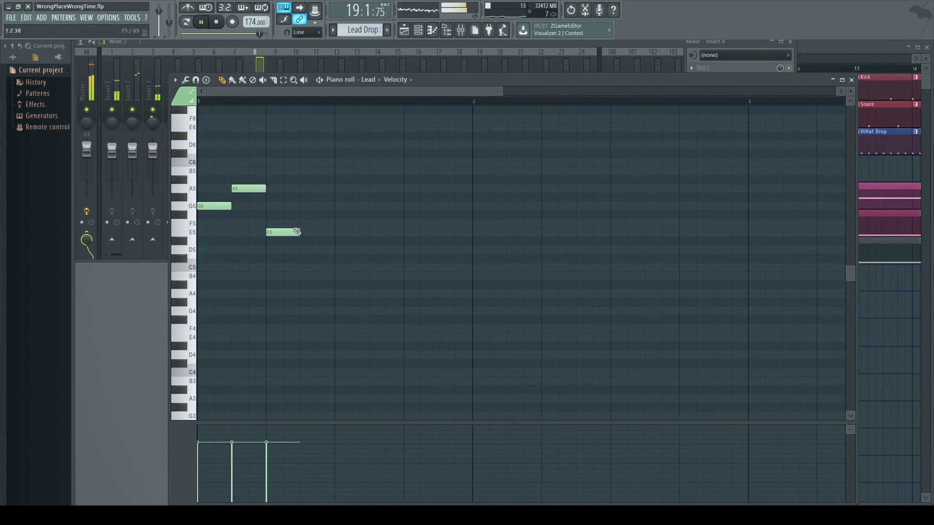
Complete bar 1 of the melody with F5, G5, F5, G5 and B5 half-beat notes, playing from bar 11 to check it.
{"action": "key", "text": "space"}
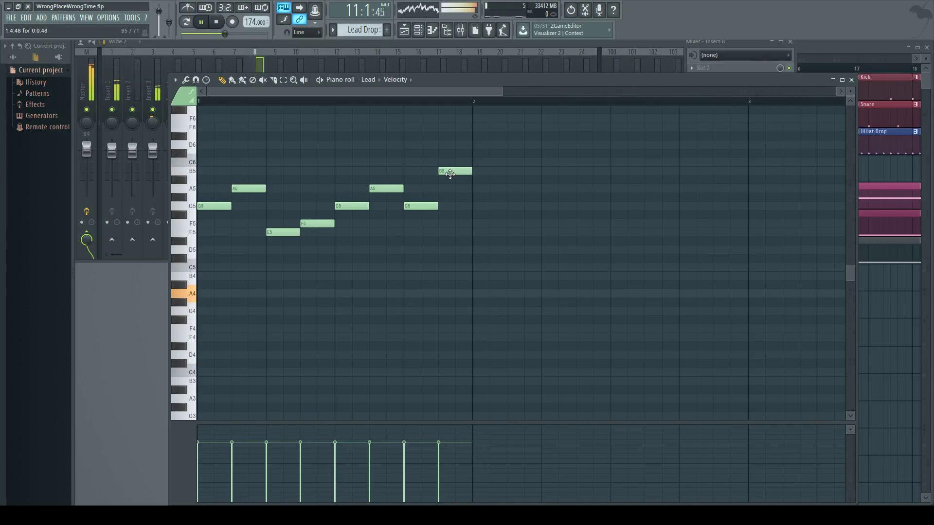
{"action": "key", "text": "space"}
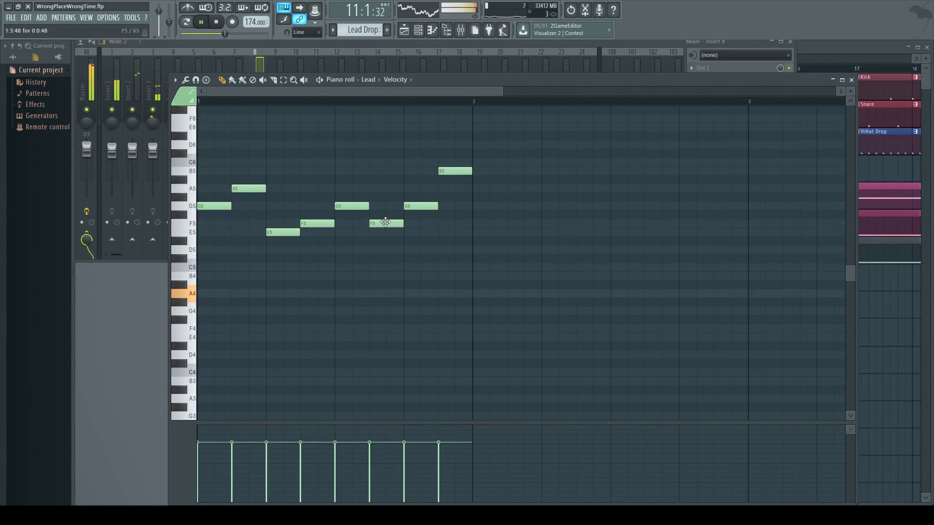
{"action": "key", "text": "space"}
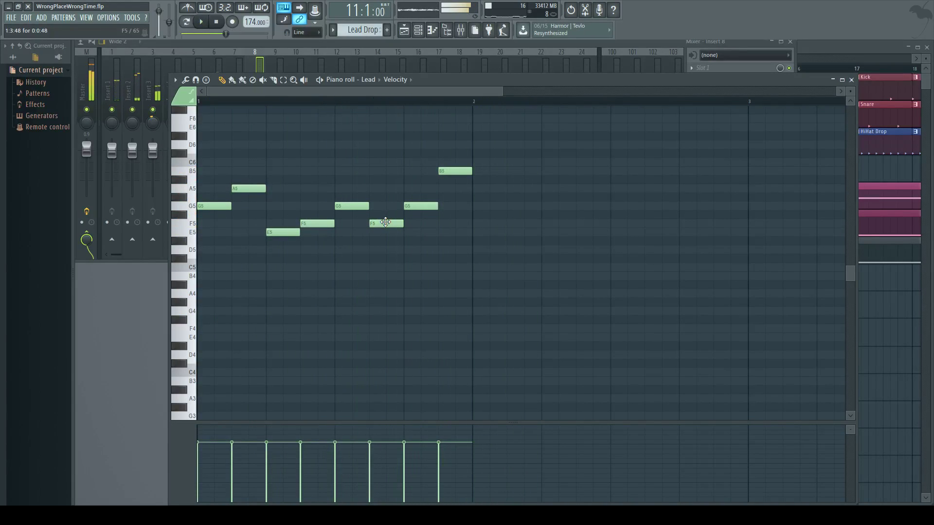
Add half-beat notes A5, G5, B5, E5, C5, D5, E5 and G5 across bar 2, plus an F5 at the start of bar 3.
{"action": "left_click_drag", "start_coordinate": [542, 78], "coordinate": [519, 120]}
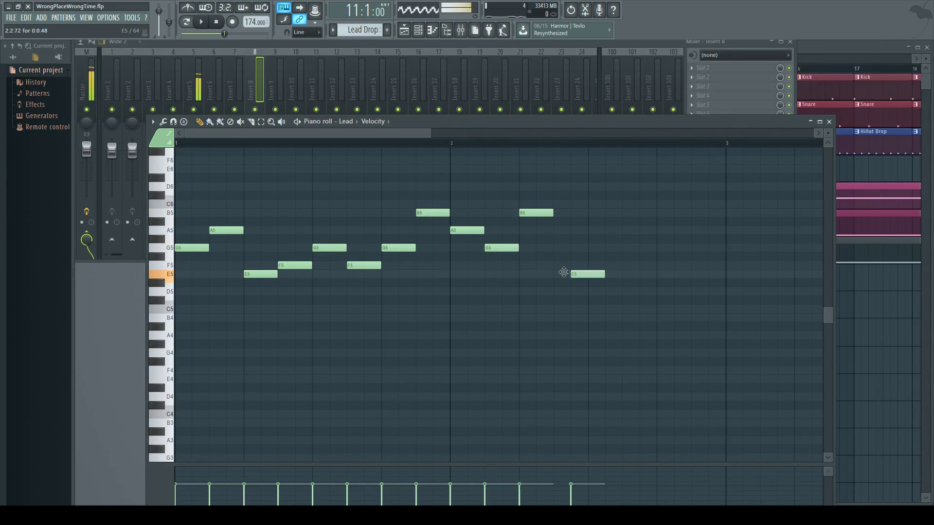
{"action": "left_click", "coordinate": [607, 308]}
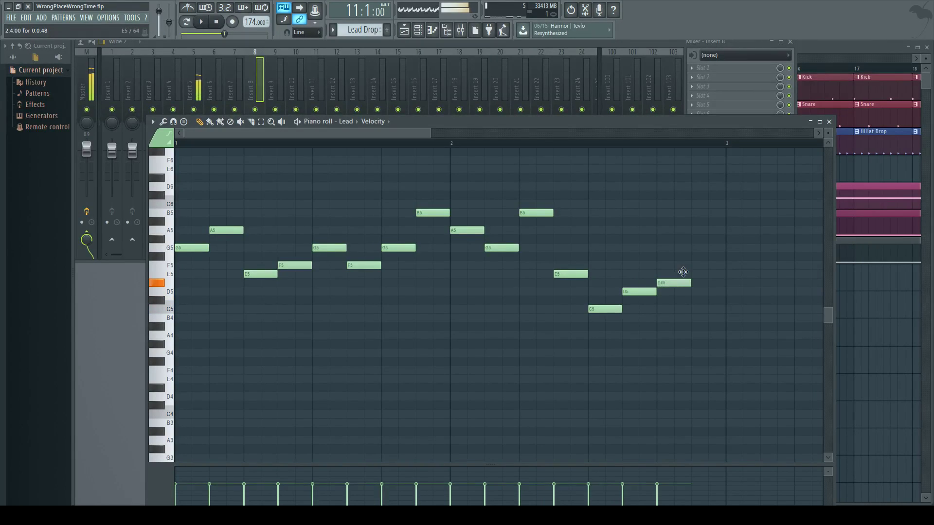
{"action": "left_click", "coordinate": [698, 246]}
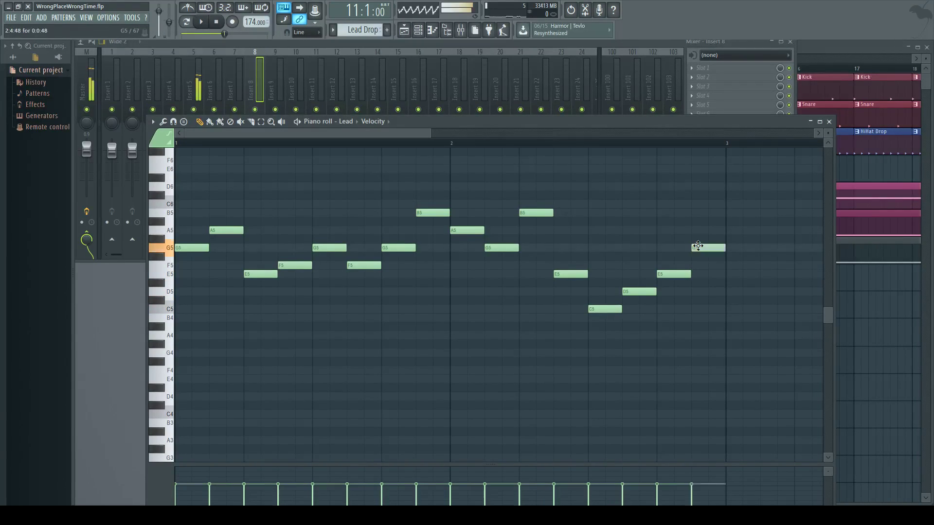
{"action": "left_click", "coordinate": [734, 266]}
{"action": "key", "text": "space"}
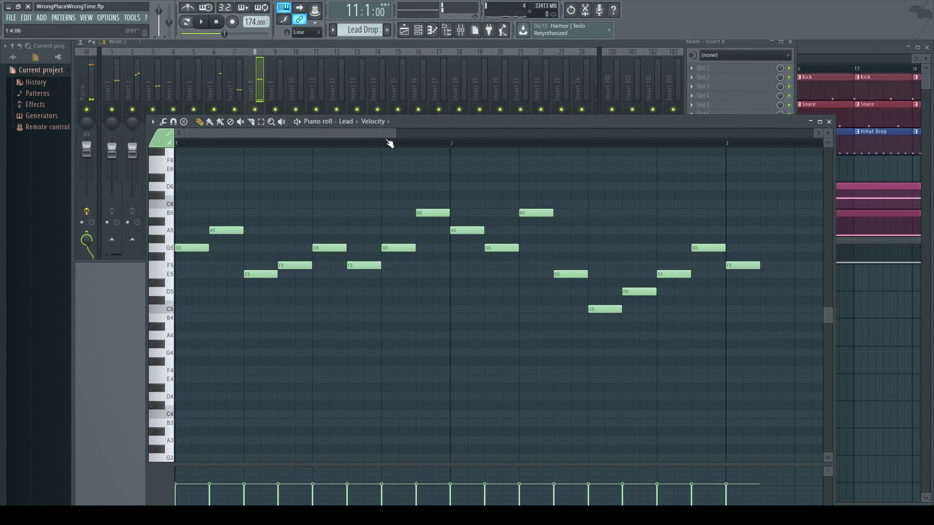
Raise the Lead piano roll to show its velocity area and play the melody from bar 11 twice.
{"action": "left_click_drag", "start_coordinate": [462, 122], "coordinate": [428, 69]}
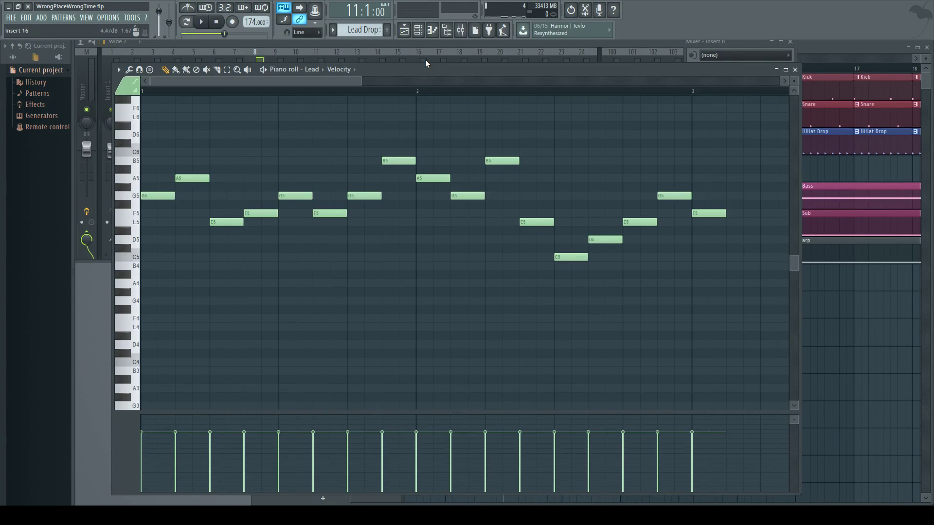
{"action": "key", "text": "space"}
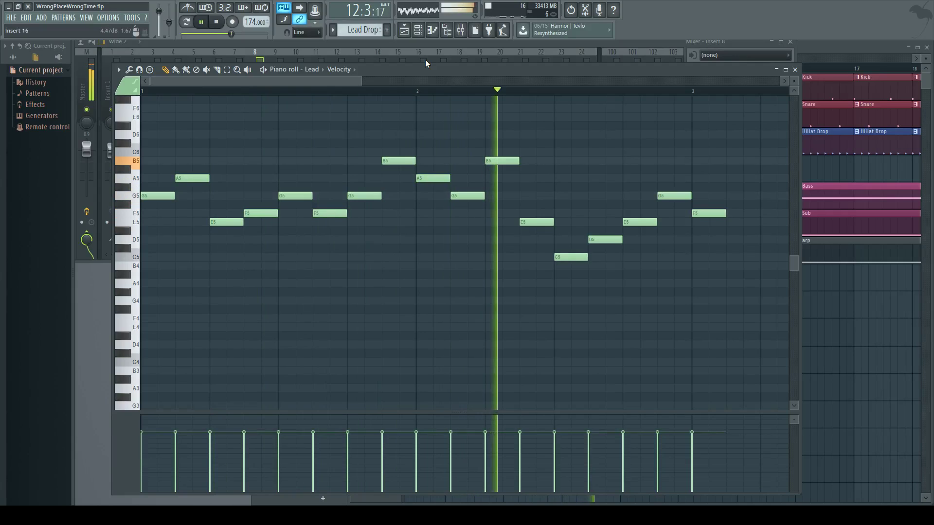
{"action": "key", "text": "space"}
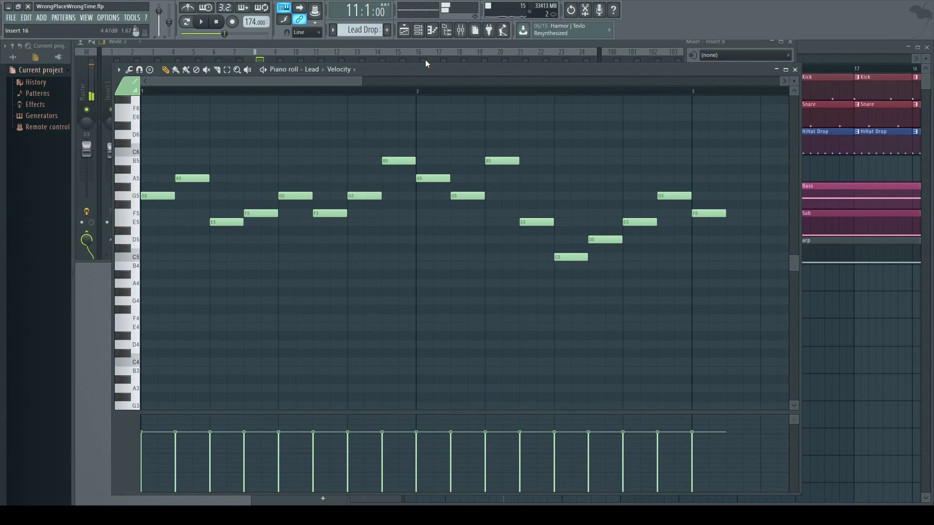
{"action": "key", "text": "space"}
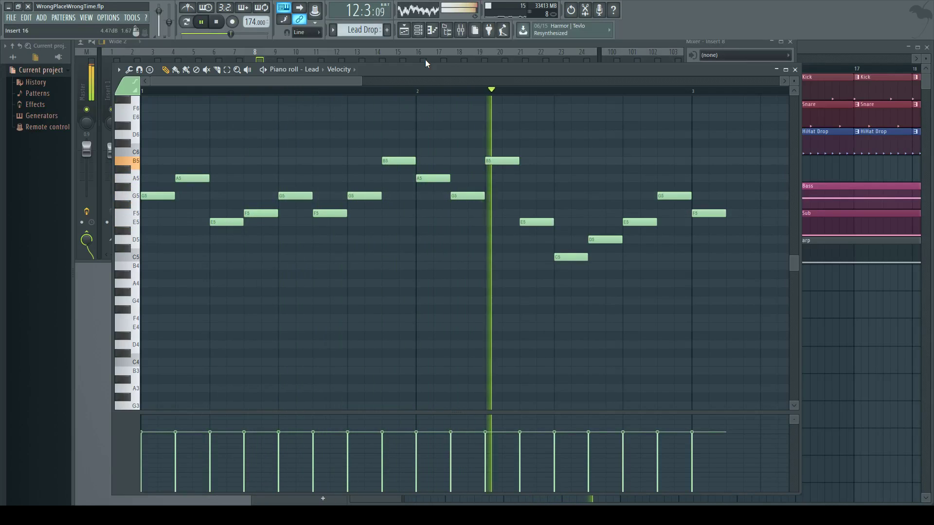
{"action": "key", "text": "space"}
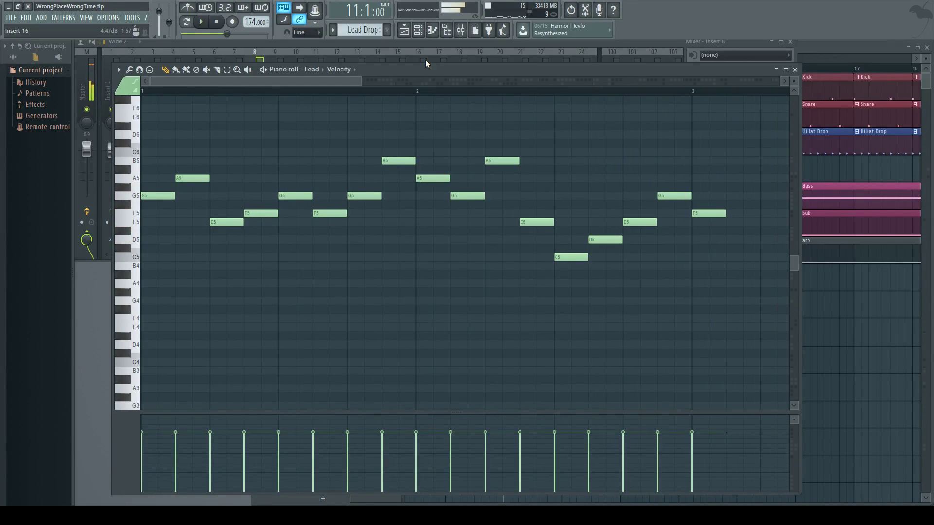
Trim the Lead Drop clip to its last note, place an equally trimmed copy directly after it, and play from bar 11.
{"action": "key", "text": "F9"}
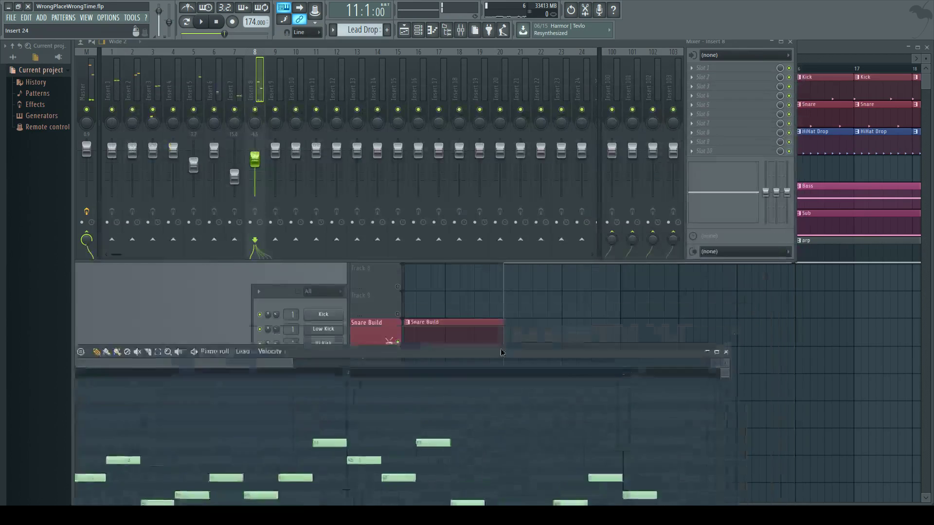
{"action": "key", "text": "F5"}
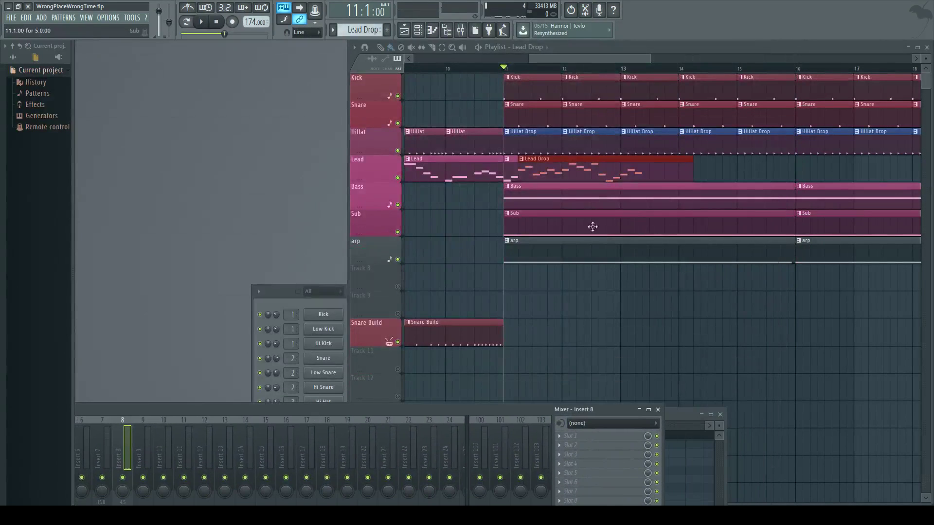
{"action": "left_click_drag", "start_coordinate": [691, 172], "coordinate": [653, 173]}
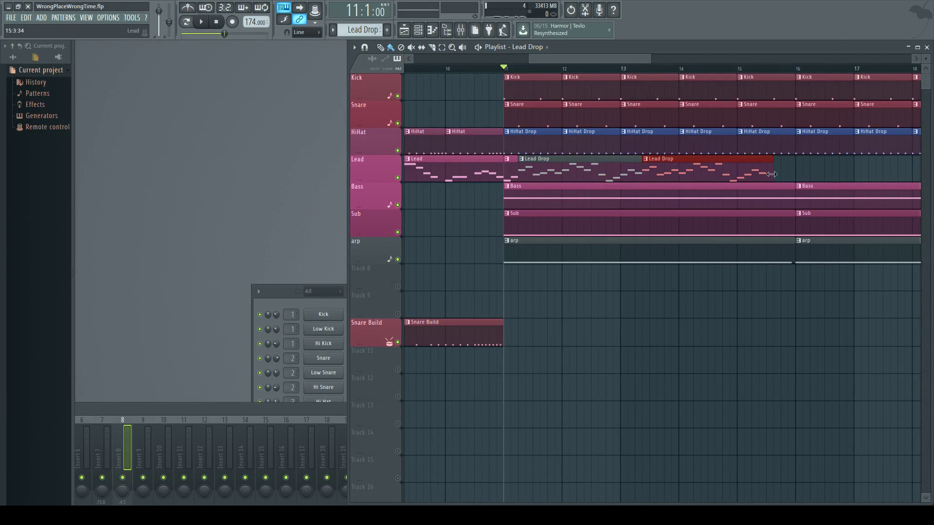
{"action": "key", "text": "space"}
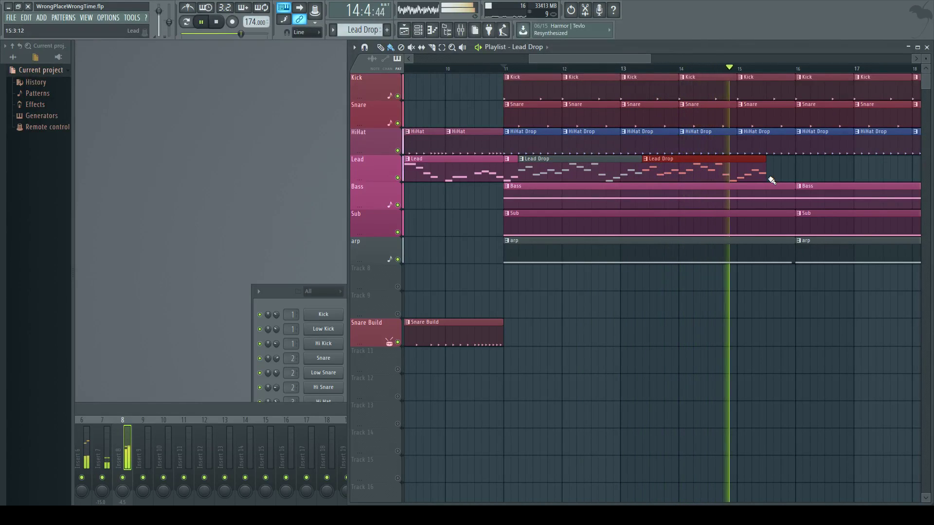
{"action": "key", "text": "space"}
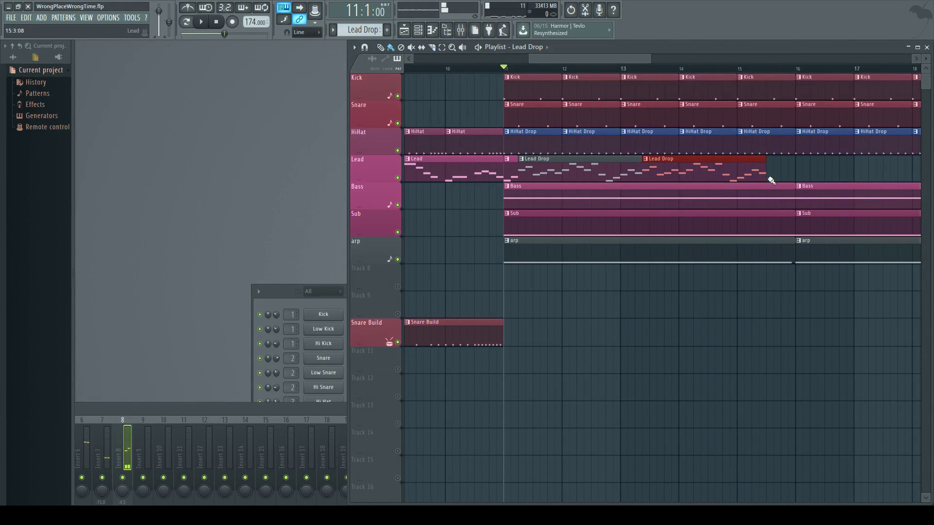
Place a third Lead Drop clip directly after the second one on the Lead track, trimmed to its last note.
{"action": "key", "text": "ctrl+b"}
{"action": "key", "text": "space"}
{"action": "left_click_drag", "start_coordinate": [570, 59], "coordinate": [667, 61]}
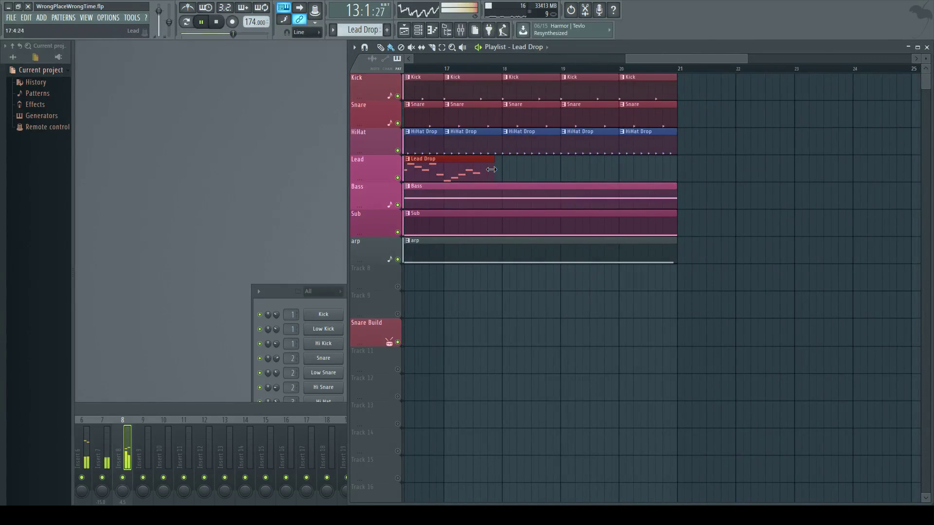
{"action": "key", "text": "space"}
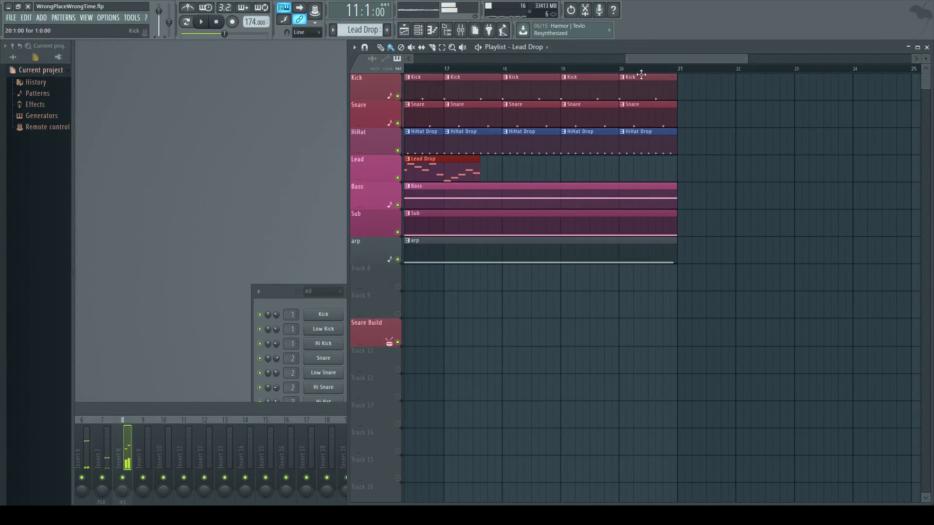
Play the song from bar 1 through the drop and mute the arp track.
{"action": "scroll", "coordinate": [621, 71], "scroll_direction": "down", "scroll_amount": 2}
{"action": "left_click_drag", "start_coordinate": [653, 61], "coordinate": [519, 77]}
{"action": "scroll", "coordinate": [519, 77], "scroll_direction": "up", "scroll_amount": 1}
{"action": "key", "text": "space"}
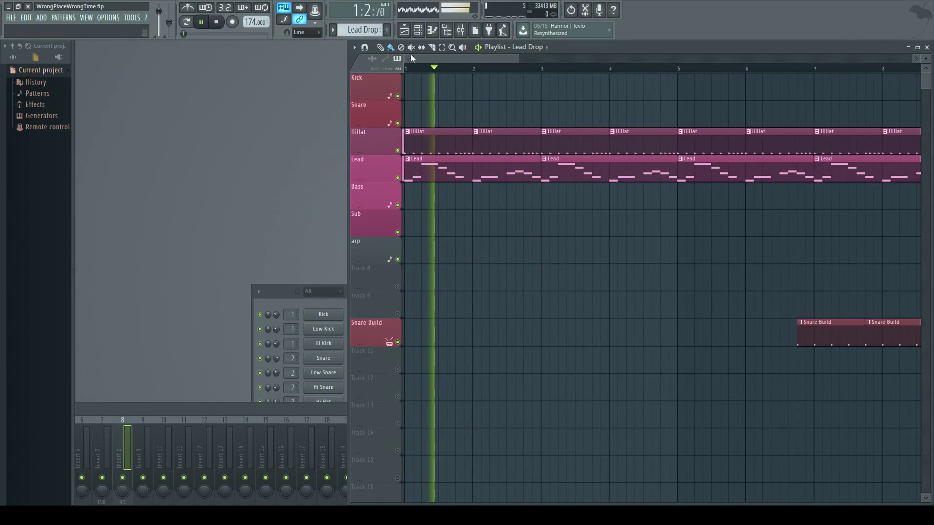
{"action": "scroll", "coordinate": [477, 71], "scroll_direction": "down", "scroll_amount": 2}
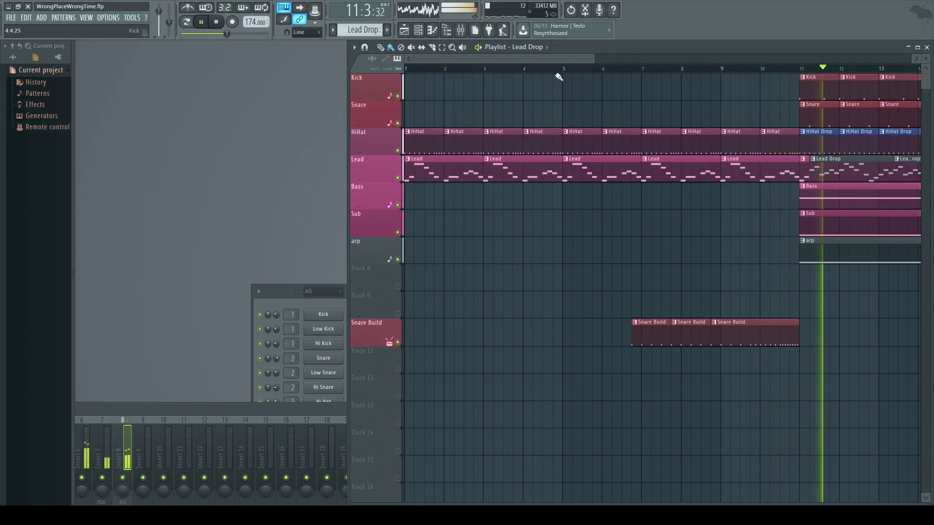
{"action": "left_click_drag", "start_coordinate": [580, 59], "coordinate": [688, 58]}
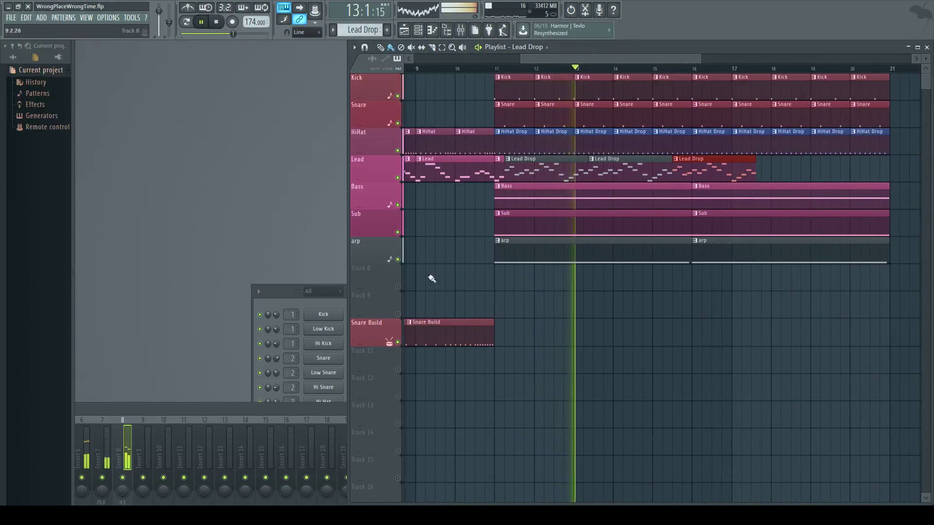
{"action": "left_click", "coordinate": [398, 260]}
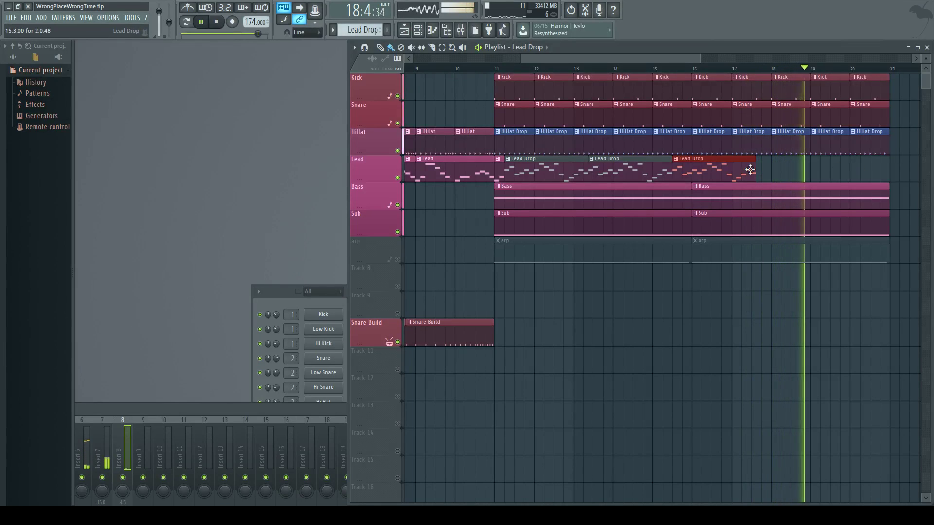
Add a fourth Lead Drop clip starting at bar 18, and lengthen and shift the earlier Lead Drop clips to close the gaps.
{"action": "left_click", "coordinate": [789, 168]}
{"action": "left_click_drag", "start_coordinate": [790, 168], "coordinate": [782, 169]}
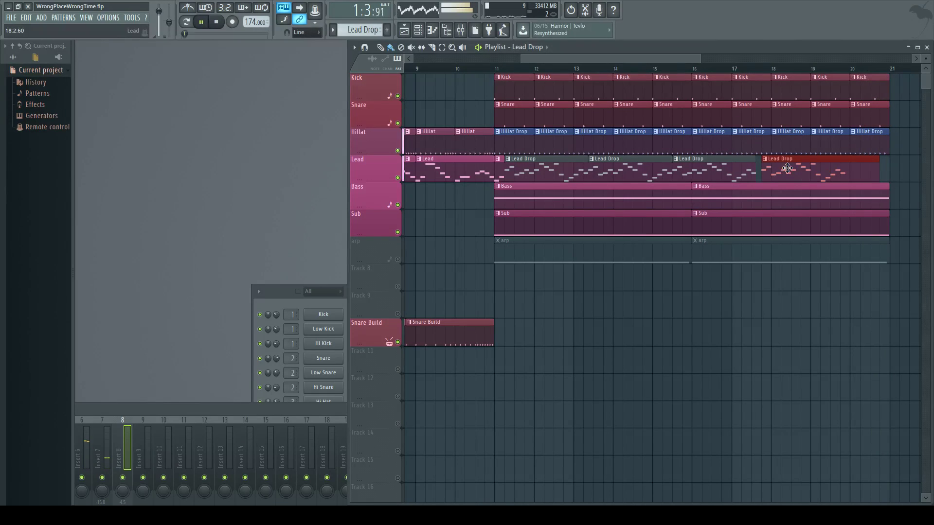
{"action": "scroll", "coordinate": [759, 70], "scroll_direction": "up", "scroll_amount": 6}
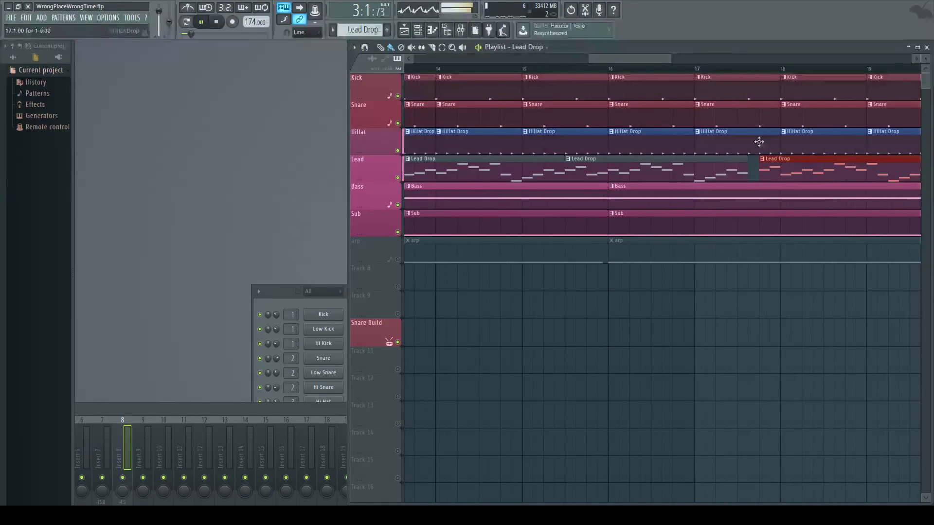
{"action": "scroll", "coordinate": [706, 73], "scroll_direction": "down", "scroll_amount": 4}
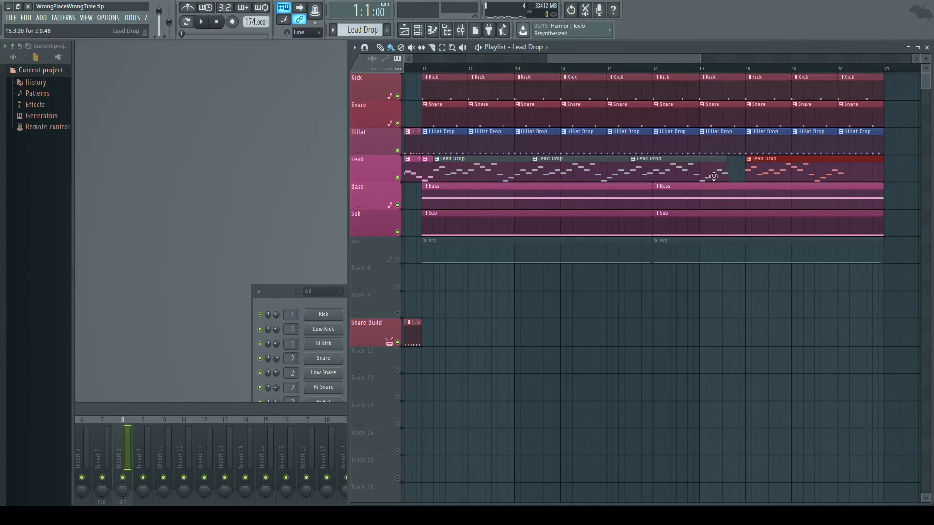
{"action": "left_click_drag", "start_coordinate": [718, 175], "coordinate": [723, 174]}
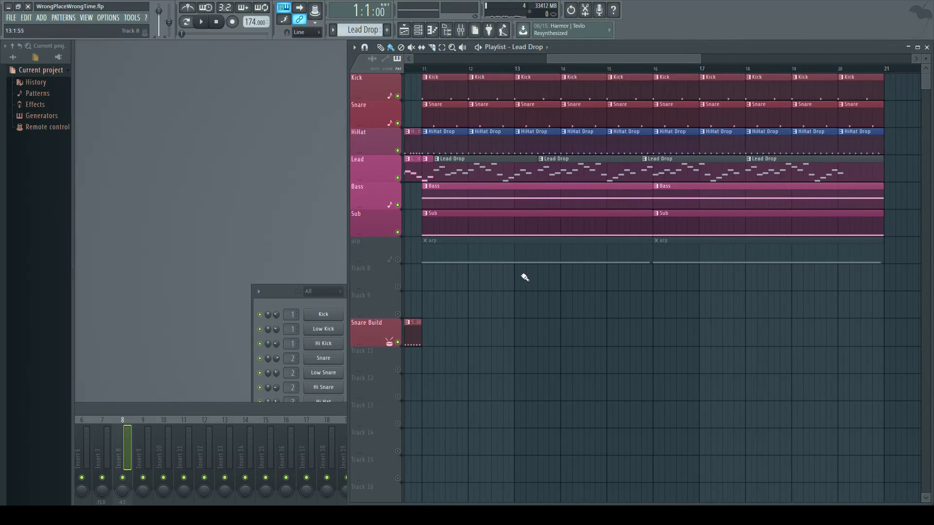
Add a half-beat E5 note after the final F5 in bar 3 of the Lead Drop melody and play the song.
{"action": "key", "text": "F7"}
{"action": "left_click_drag", "start_coordinate": [370, 424], "coordinate": [404, 147]}
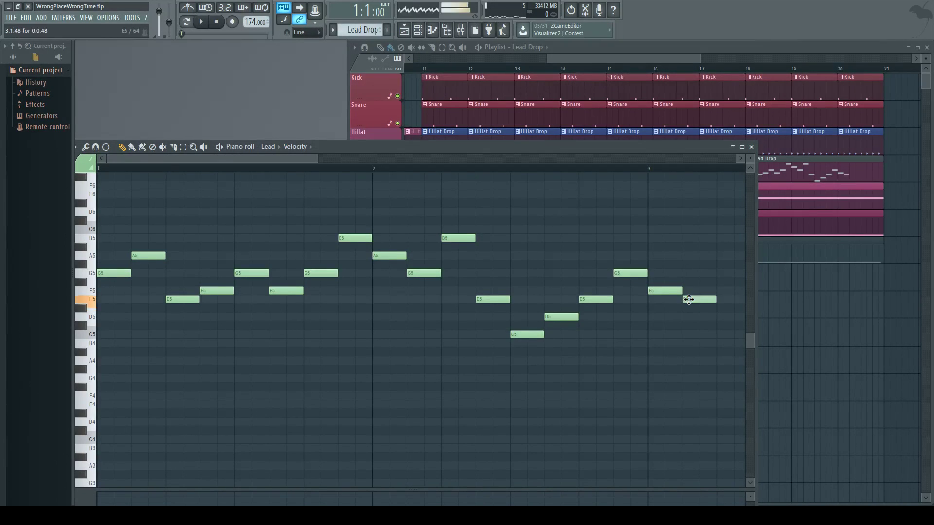
{"action": "left_click", "coordinate": [734, 148]}
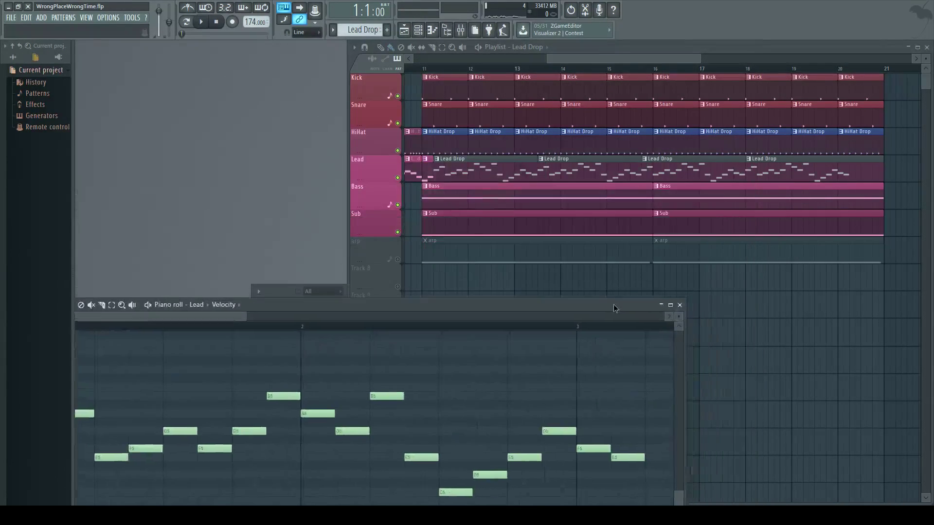
{"action": "left_click_drag", "start_coordinate": [535, 58], "coordinate": [514, 72]}
{"action": "key", "text": "space"}
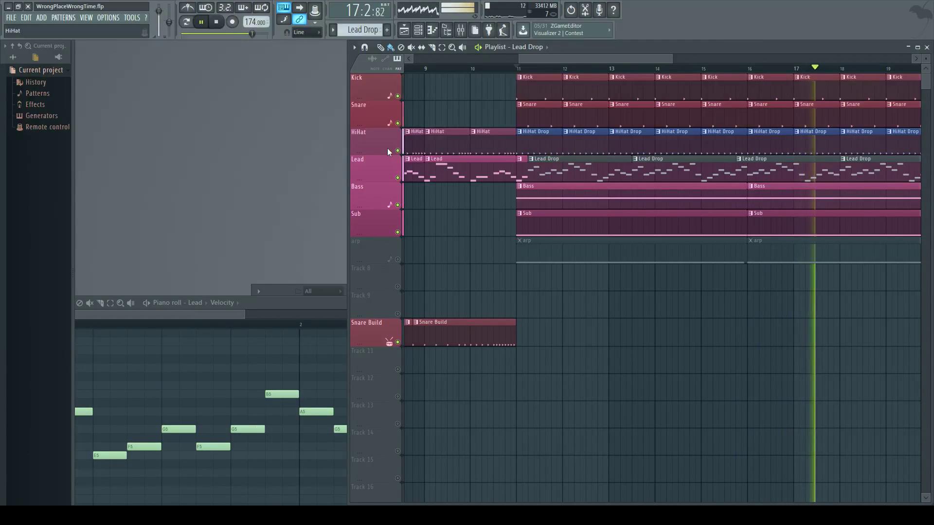
Trim the last Lead Drop clip in bar 20 to its final note and listen to the song again from bar 1.
{"action": "scroll", "coordinate": [688, 52], "scroll_direction": "right", "scroll_amount": 5}
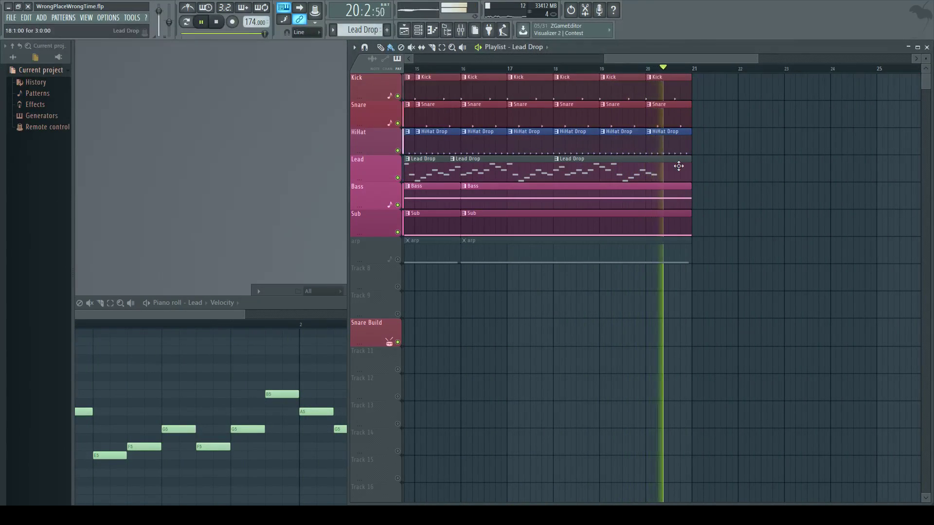
{"action": "left_click_drag", "start_coordinate": [690, 171], "coordinate": [655, 174]}
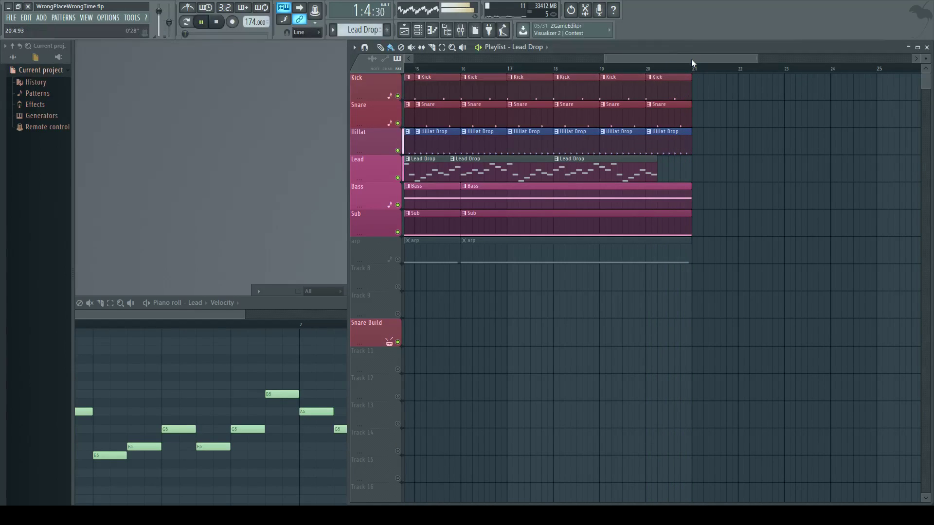
{"action": "scroll", "coordinate": [693, 62], "scroll_direction": "left", "scroll_amount": 1}
{"action": "scroll", "coordinate": [684, 71], "scroll_direction": "down", "scroll_amount": 3}
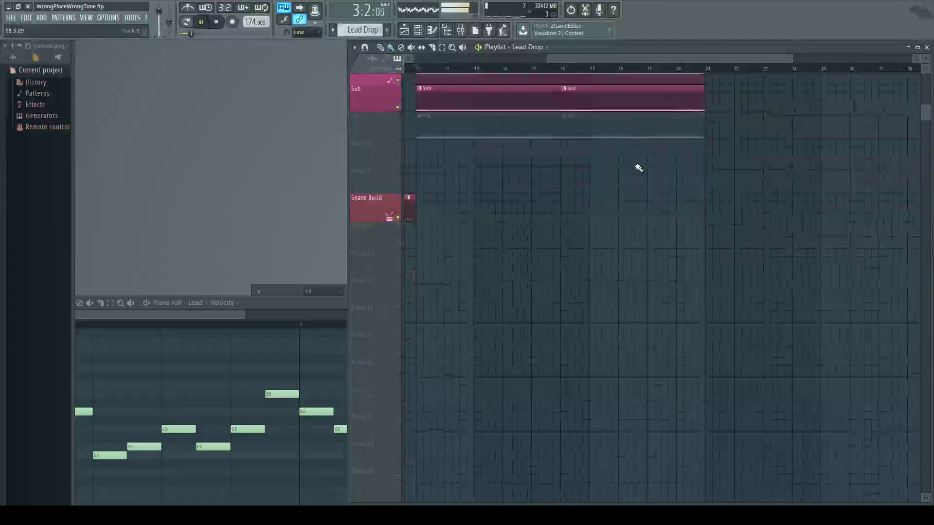
{"action": "left_click_drag", "start_coordinate": [696, 59], "coordinate": [496, 55]}
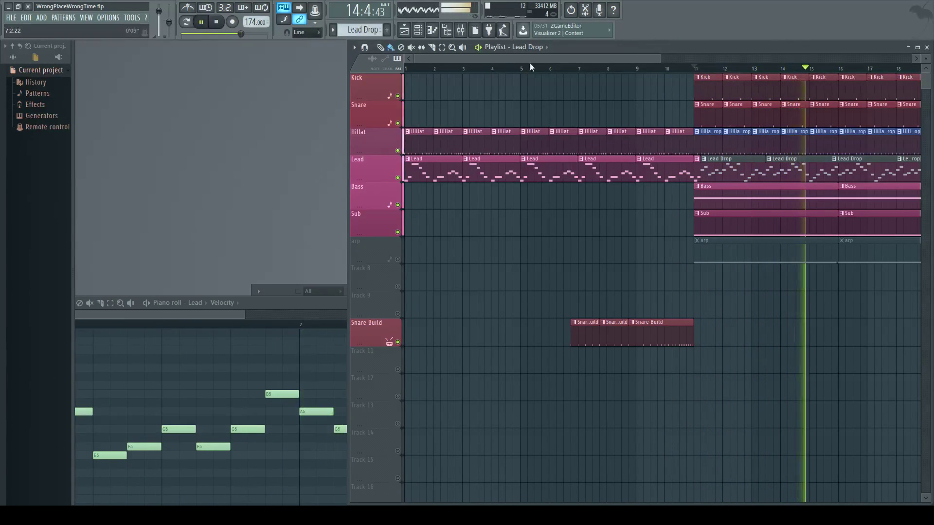
Arrange the windows with a narrowed channel rack beside the playlist, the mixer below it, and the piano roll lowered behind the mixer.
{"action": "left_click_drag", "start_coordinate": [262, 302], "coordinate": [532, 361]}
{"action": "left_click_drag", "start_coordinate": [186, 406], "coordinate": [379, 345]}
{"action": "left_click_drag", "start_coordinate": [281, 302], "coordinate": [109, 68]}
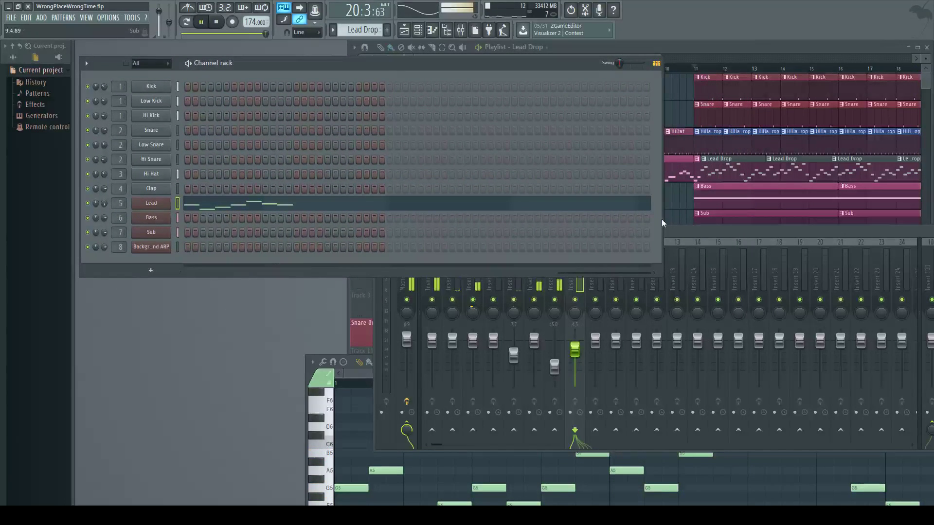
{"action": "left_click_drag", "start_coordinate": [660, 218], "coordinate": [325, 191]}
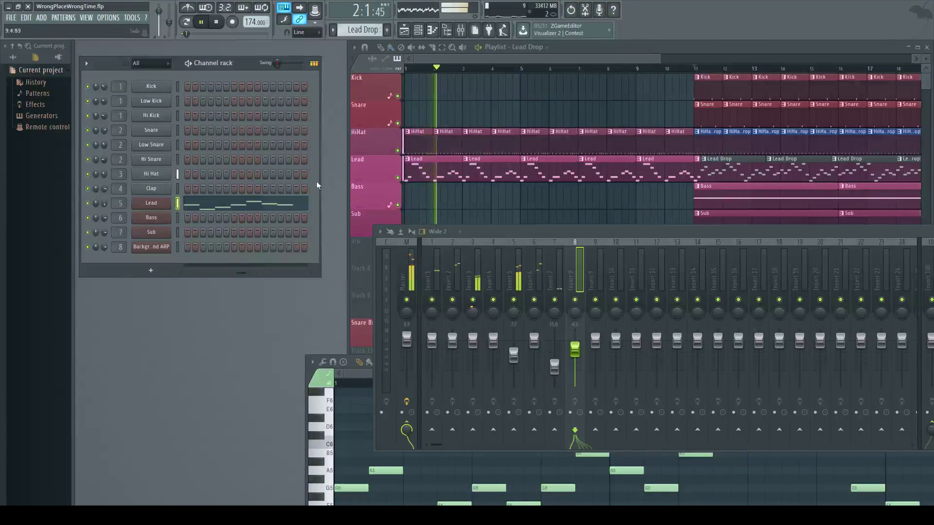
{"action": "left_click_drag", "start_coordinate": [244, 63], "coordinate": [241, 46]}
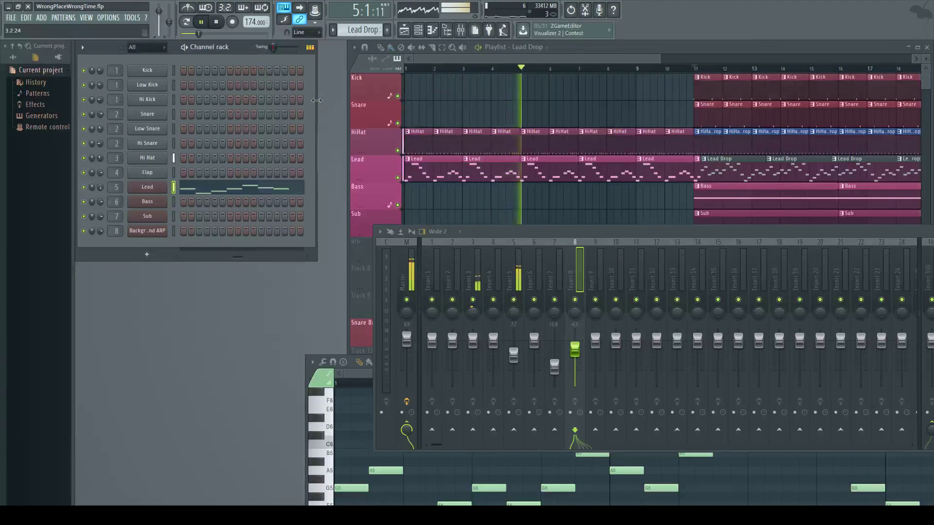
{"action": "left_click_drag", "start_coordinate": [317, 100], "coordinate": [335, 100]}
{"action": "left_click_drag", "start_coordinate": [488, 232], "coordinate": [193, 273]}
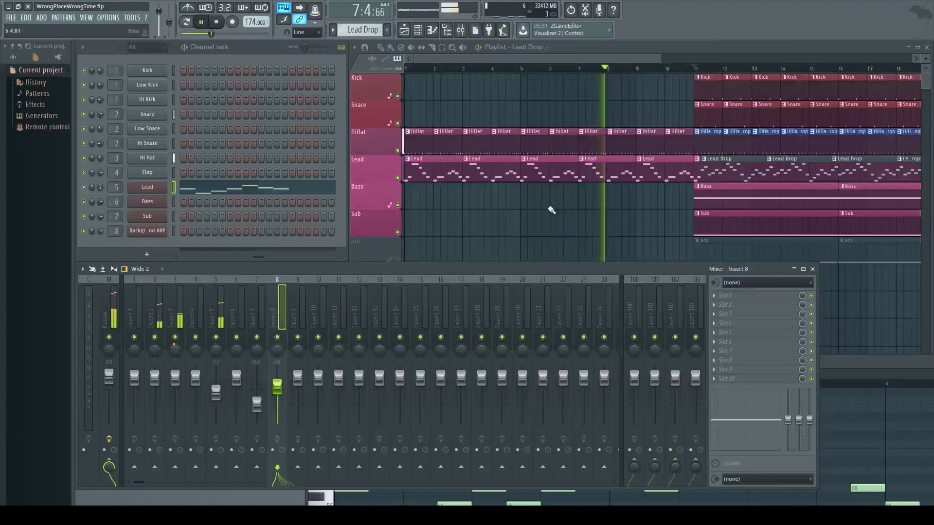
Examine the Lead Drop melody and the range above it in the piano roll while the song plays through the drop.
{"action": "left_click", "coordinate": [687, 44]}
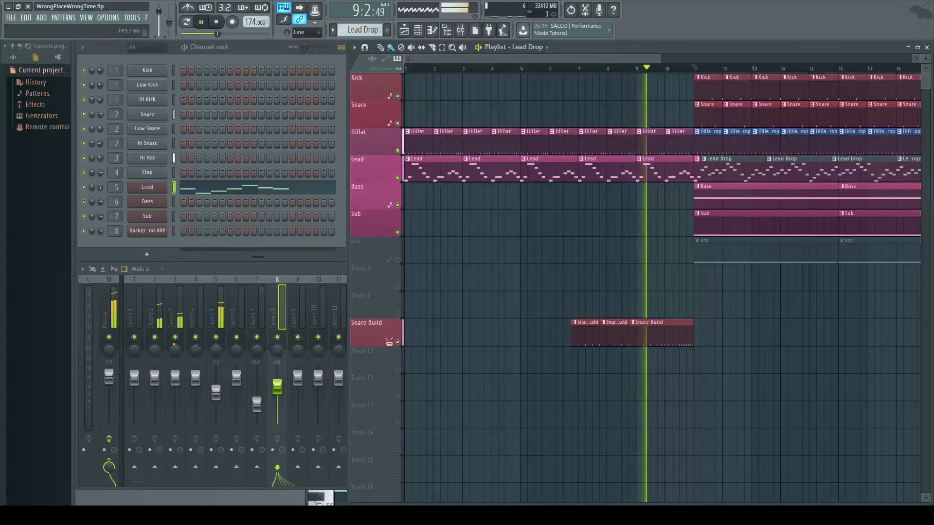
{"action": "left_click", "coordinate": [376, 437]}
{"action": "left_click_drag", "start_coordinate": [579, 369], "coordinate": [444, 116]}
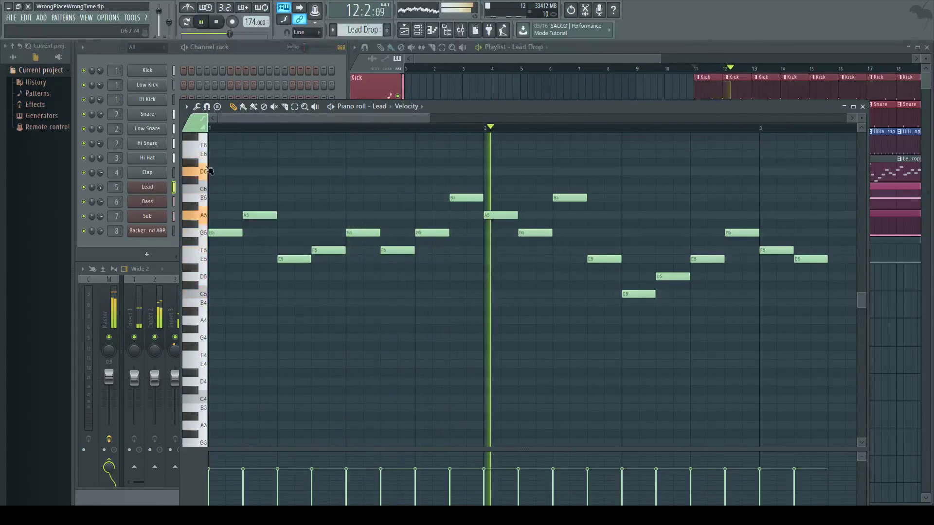
{"action": "scroll", "coordinate": [222, 309], "scroll_direction": "up", "scroll_amount": 2}
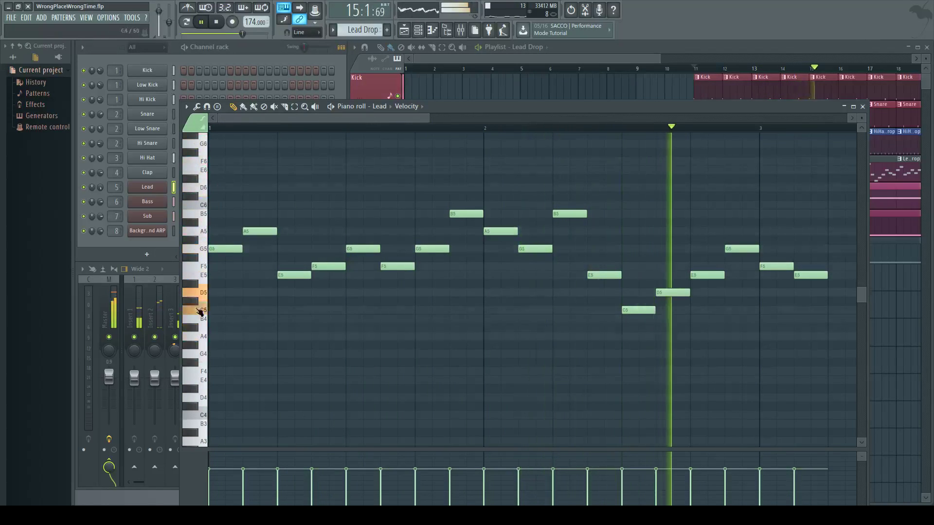
{"action": "scroll", "coordinate": [205, 242], "scroll_direction": "up", "scroll_amount": 2}
{"action": "scroll", "coordinate": [205, 241], "scroll_direction": "up", "scroll_amount": 3}
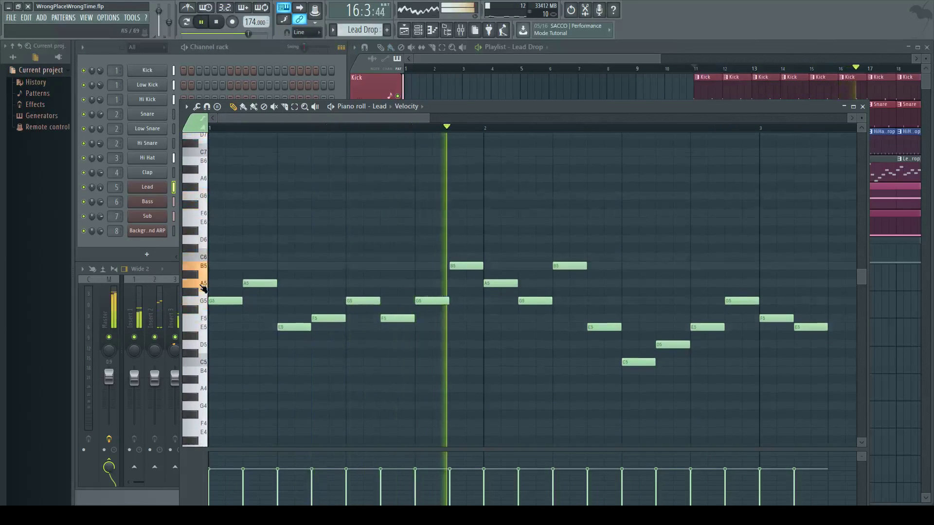
{"action": "scroll", "coordinate": [179, 205], "scroll_direction": "up", "scroll_amount": 1}
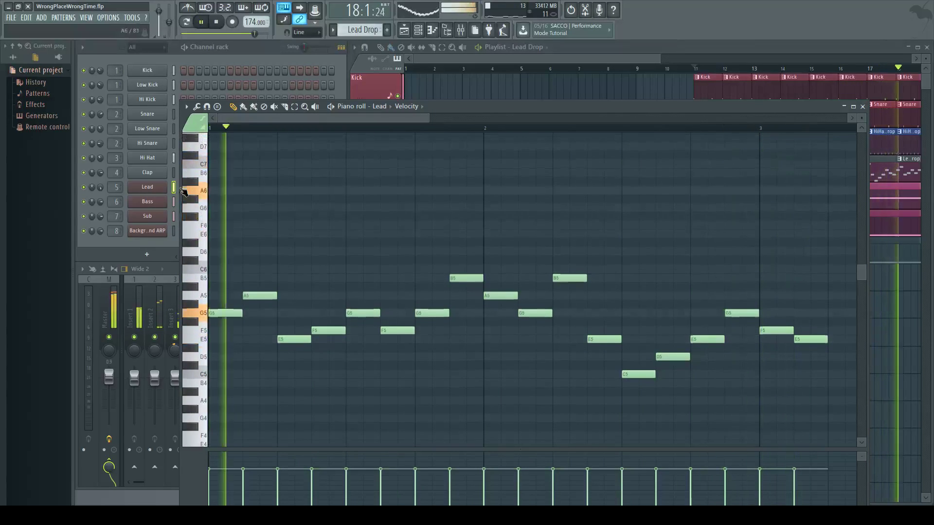
{"action": "scroll", "coordinate": [194, 204], "scroll_direction": "up", "scroll_amount": 3}
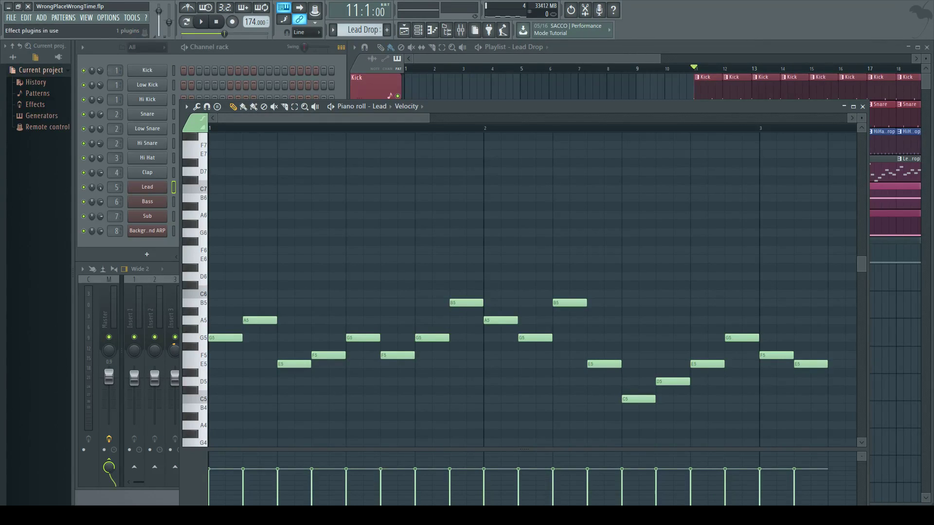
{"action": "left_click_drag", "start_coordinate": [462, 108], "coordinate": [464, 71]}
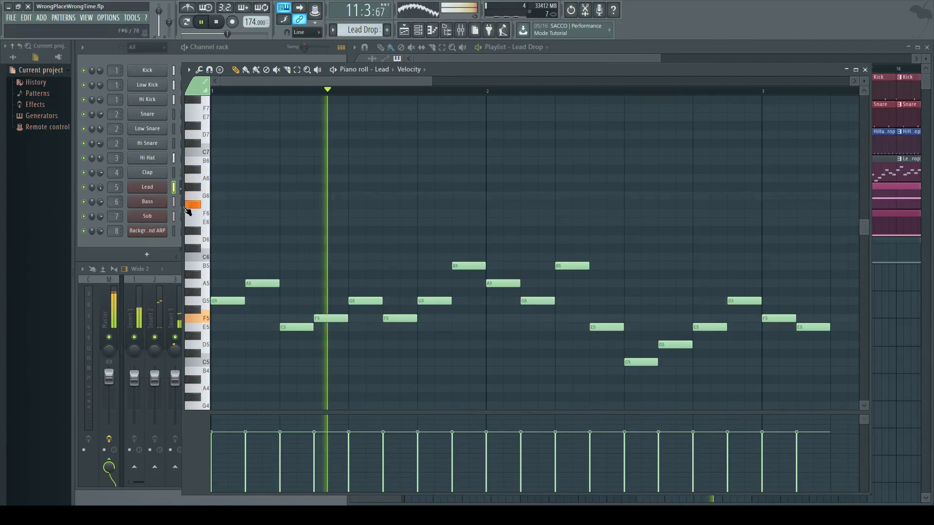
{"action": "scroll", "coordinate": [217, 187], "scroll_direction": "up", "scroll_amount": 3}
{"action": "scroll", "coordinate": [218, 188], "scroll_direction": "up", "scroll_amount": 10}
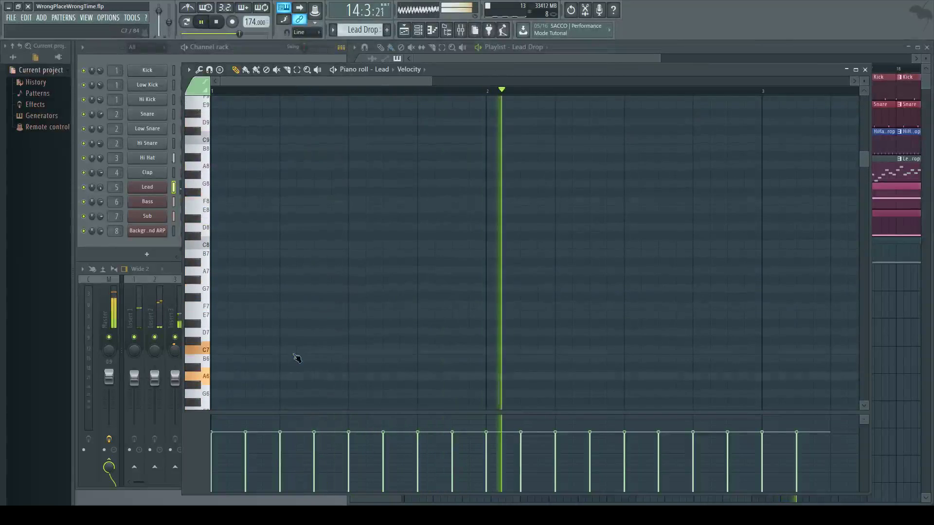
{"action": "scroll", "coordinate": [193, 282], "scroll_direction": "down", "scroll_amount": 10}
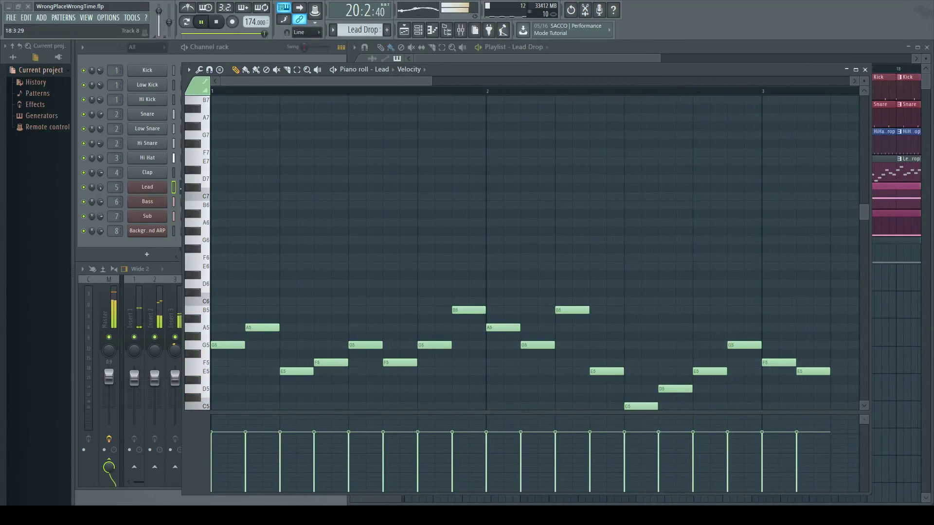
Move the piano roll away from the playlist, show the drop section, and replay the song from bar 11.
{"action": "left_click_drag", "start_coordinate": [605, 76], "coordinate": [628, 341]}
{"action": "left_click_drag", "start_coordinate": [546, 52], "coordinate": [626, 47]}
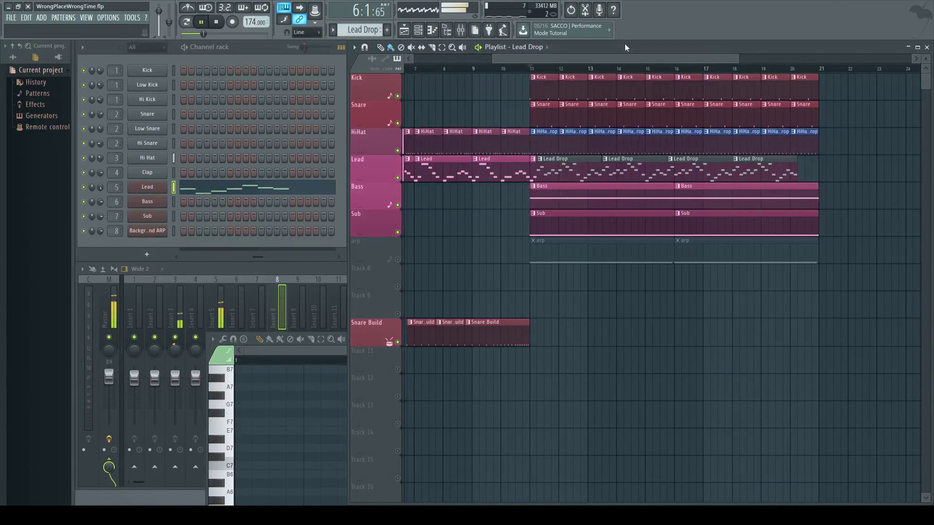
{"action": "key", "text": "space"}
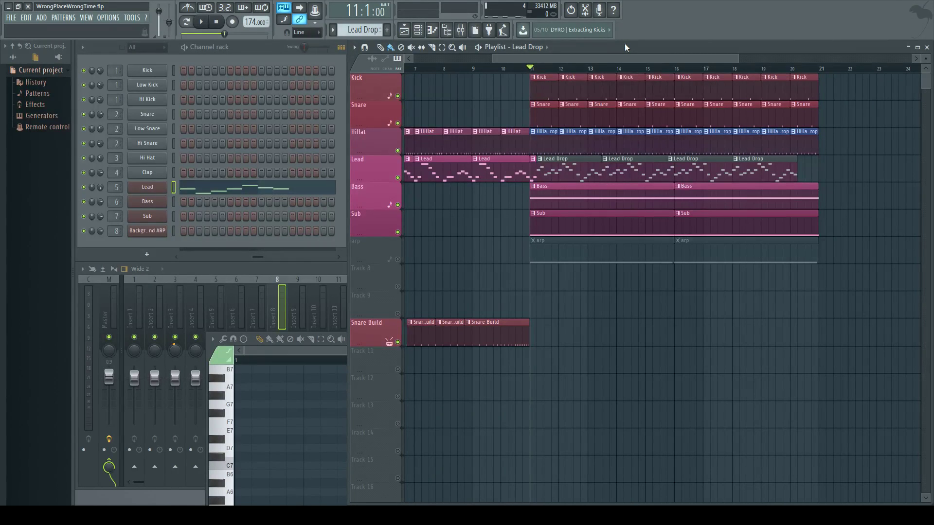
{"action": "key", "text": "space"}
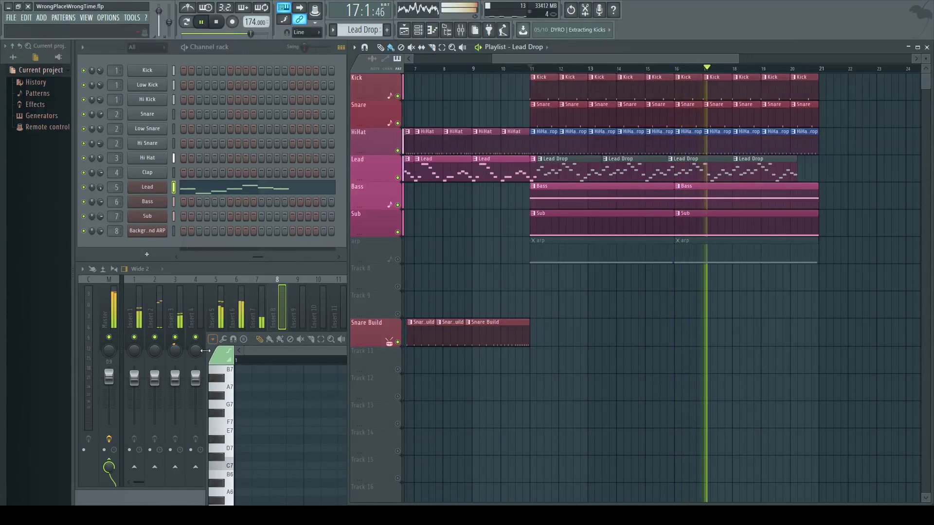
Lower the last G5 in bar 2 of the Lead Drop melody to C#5, raise the F5 starting bar 3 to A#5, and replay the drop.
{"action": "key", "text": "F7"}
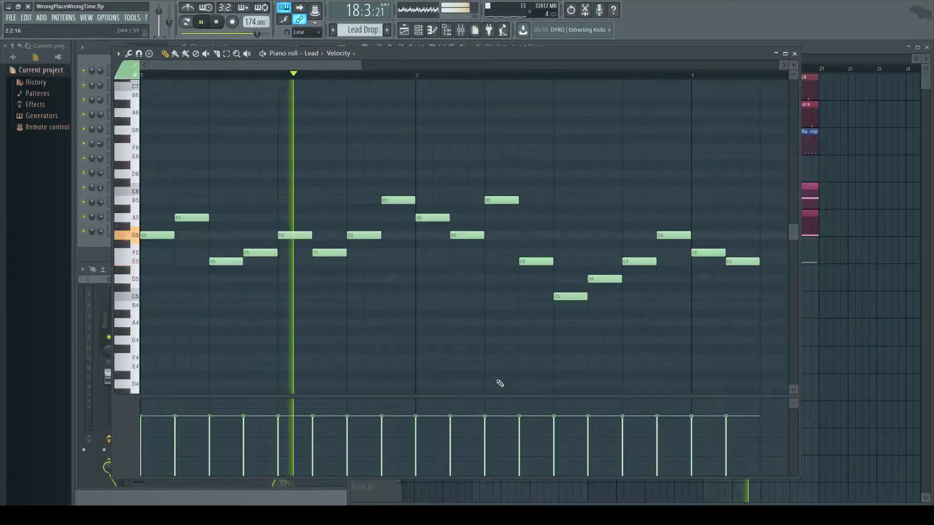
{"action": "left_click_drag", "start_coordinate": [670, 224], "coordinate": [671, 276]}
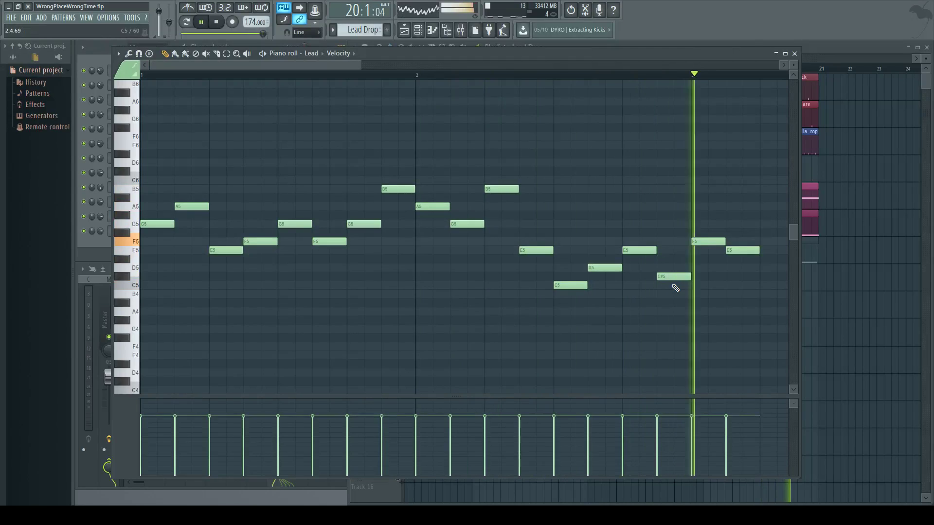
{"action": "left_click_drag", "start_coordinate": [707, 239], "coordinate": [705, 190]}
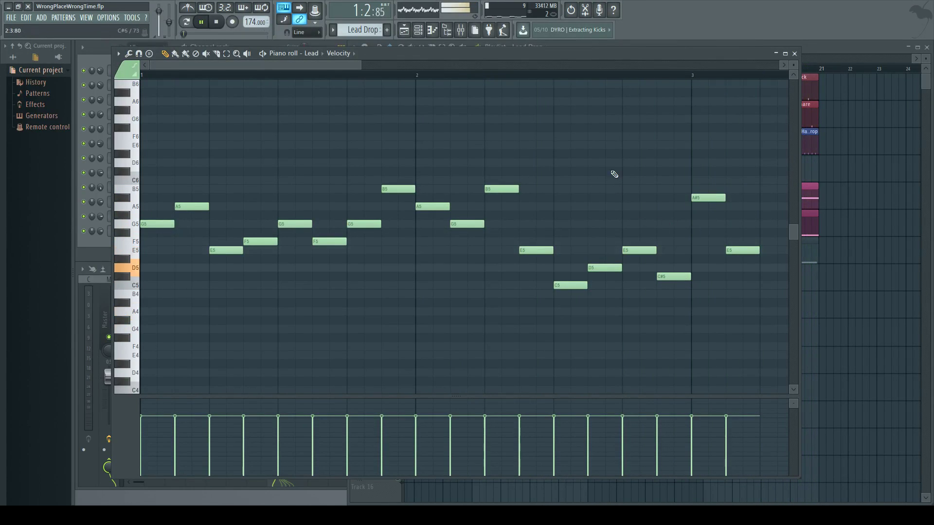
{"action": "left_click_drag", "start_coordinate": [648, 60], "coordinate": [633, 215]}
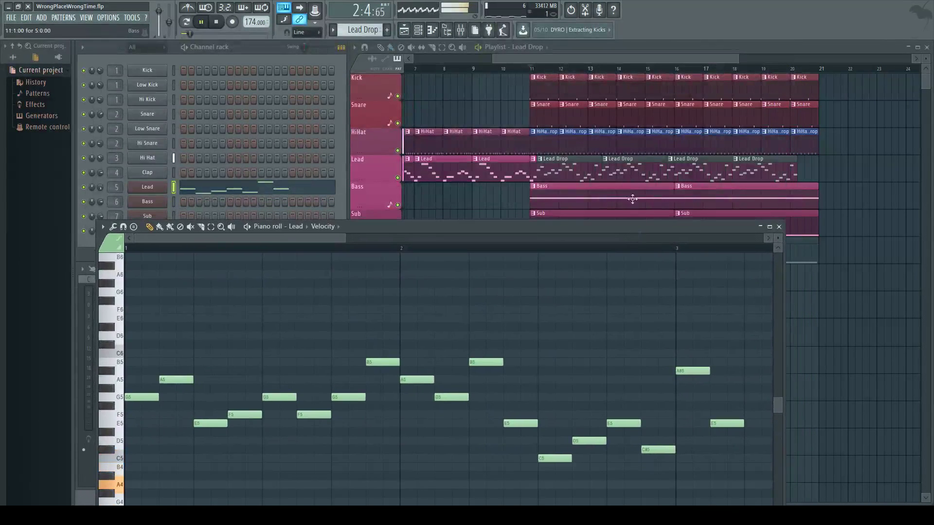
{"action": "left_click", "coordinate": [577, 70]}
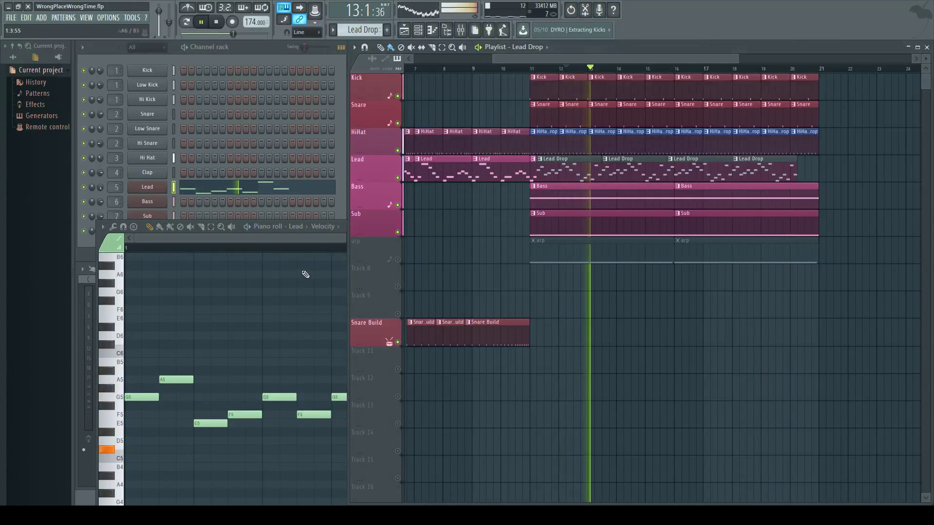
Lower the A#5 at the start of bar 3 to G5 in the Lead Drop melody.
{"action": "left_click", "coordinate": [339, 236]}
{"action": "left_click_drag", "start_coordinate": [339, 225], "coordinate": [381, 112]}
{"action": "left_click_drag", "start_coordinate": [676, 258], "coordinate": [677, 283]}
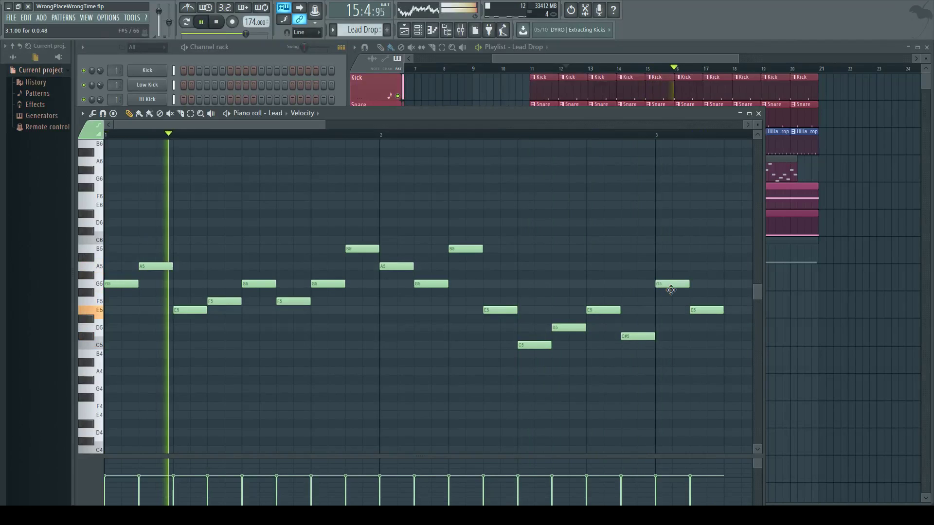
{"action": "left_click_drag", "start_coordinate": [629, 112], "coordinate": [585, 142]}
Raise the B5 on beat 2 of bar 2 to A6, add a half-beat G4 below it, and replay the drop.
{"action": "left_click_drag", "start_coordinate": [422, 277], "coordinate": [423, 188]}
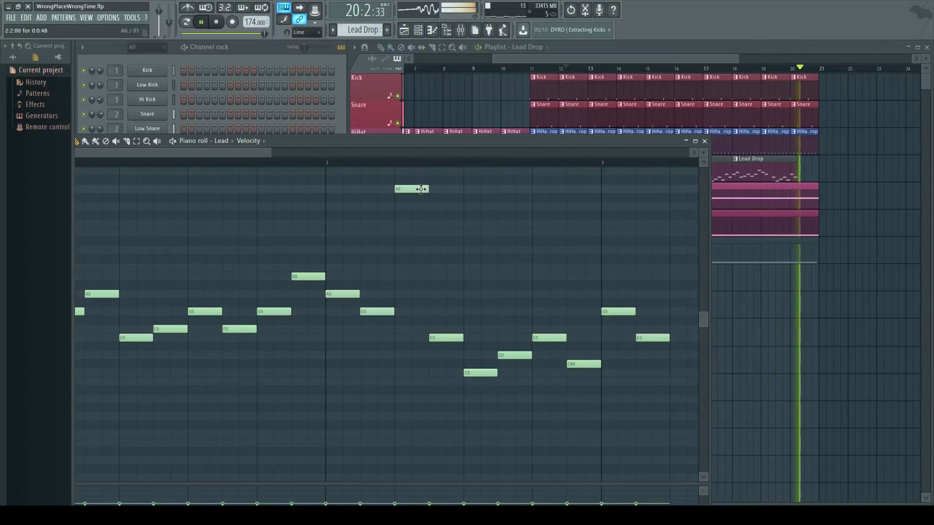
{"action": "left_click", "coordinate": [419, 215]}
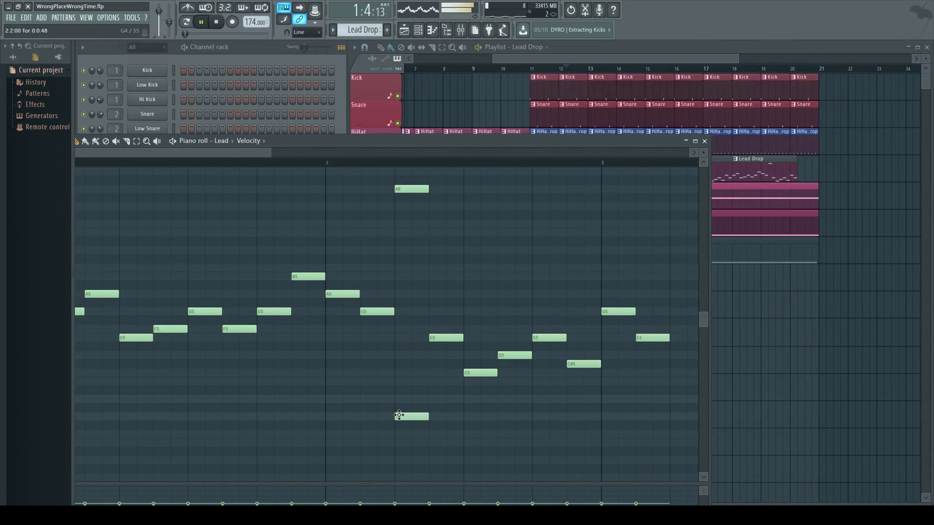
{"action": "left_click_drag", "start_coordinate": [454, 142], "coordinate": [465, 284]}
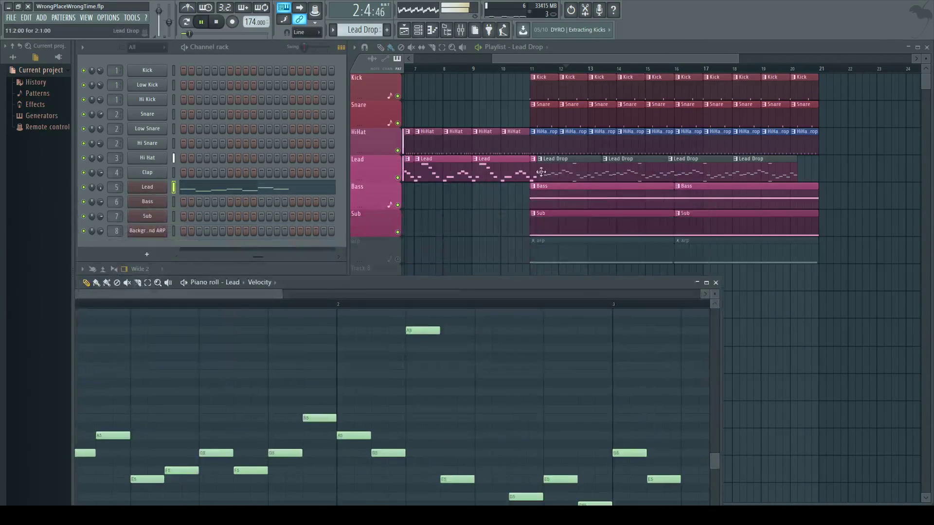
{"action": "left_click", "coordinate": [554, 76]}
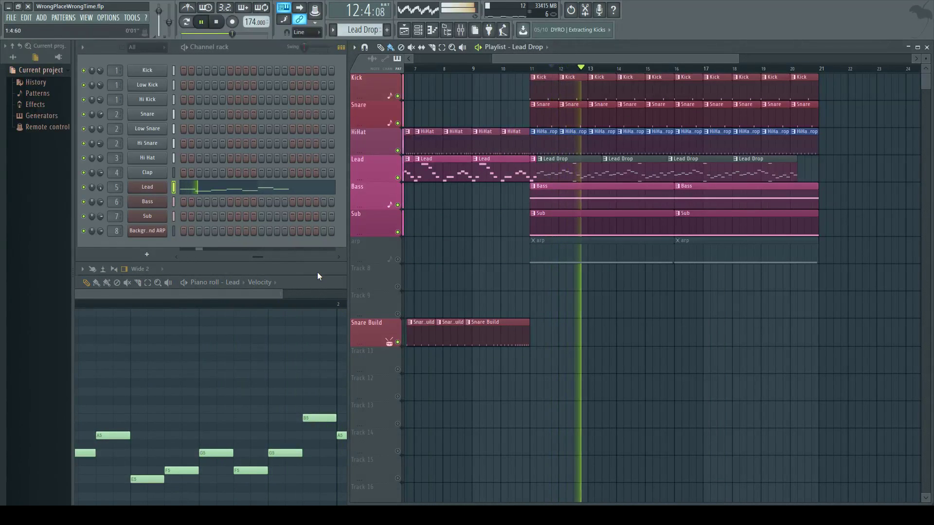
Lower the A6 on beat 2 of bar 2 to A#4 and delete it.
{"action": "left_click", "coordinate": [315, 291]}
{"action": "left_click_drag", "start_coordinate": [384, 285], "coordinate": [458, 70]}
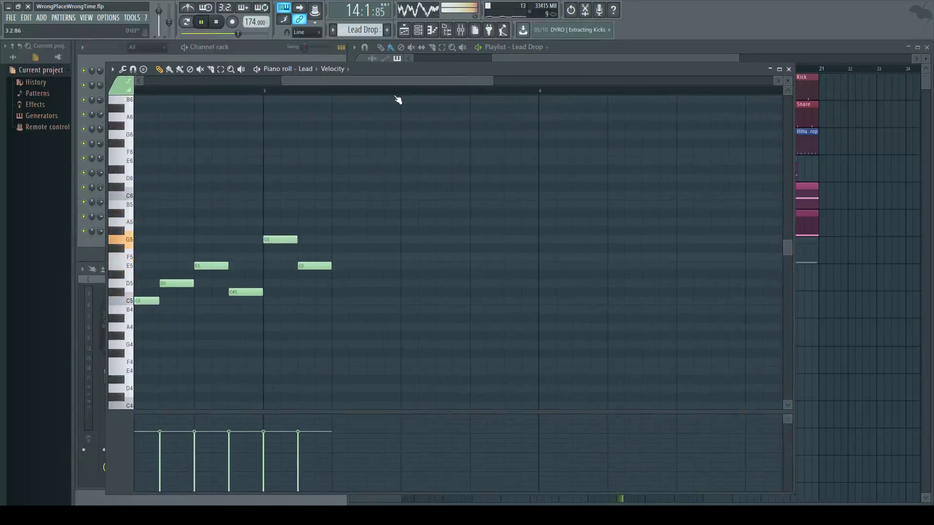
{"action": "left_click_drag", "start_coordinate": [398, 81], "coordinate": [241, 81]}
{"action": "left_click_drag", "start_coordinate": [488, 119], "coordinate": [481, 318]}
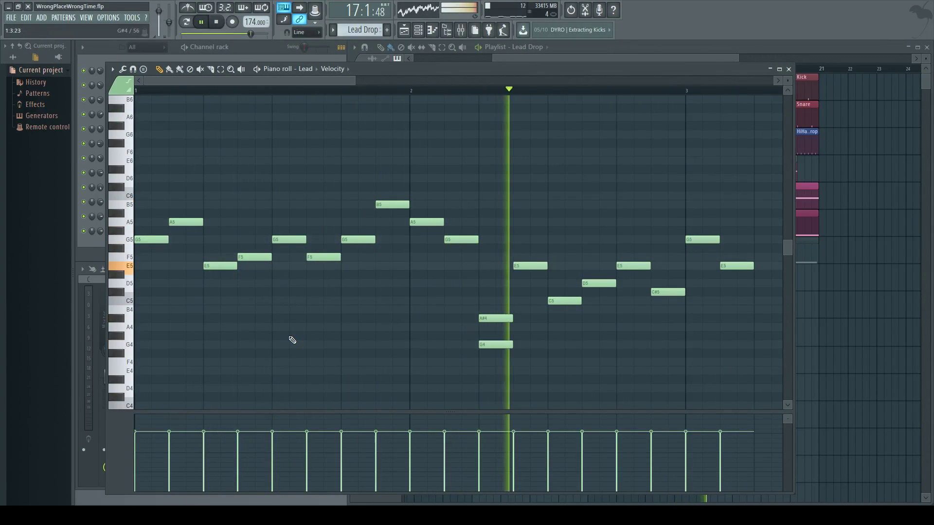
{"action": "right_click", "coordinate": [496, 319]}
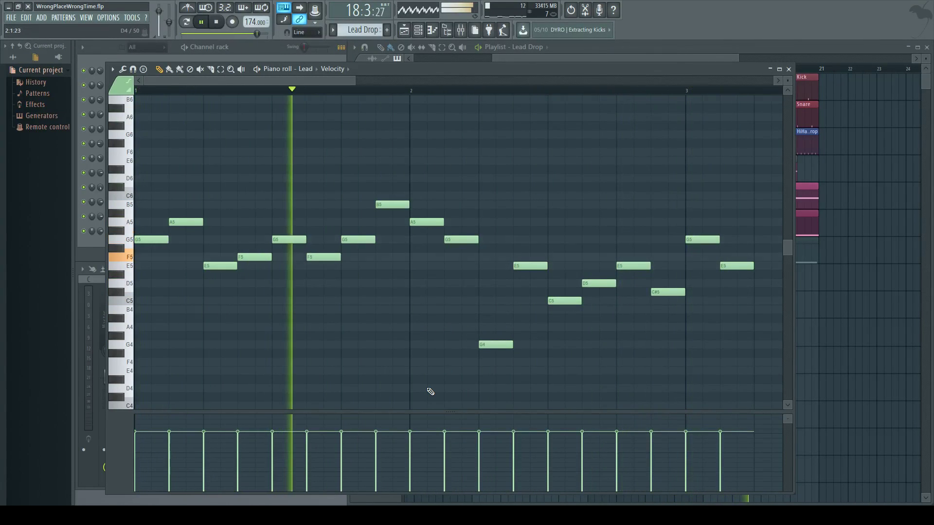
Raise the G4 in bar 2 to C#5, shorten it to a quarter beat, and follow it with a quarter-beat D5.
{"action": "left_click_drag", "start_coordinate": [487, 345], "coordinate": [486, 287]}
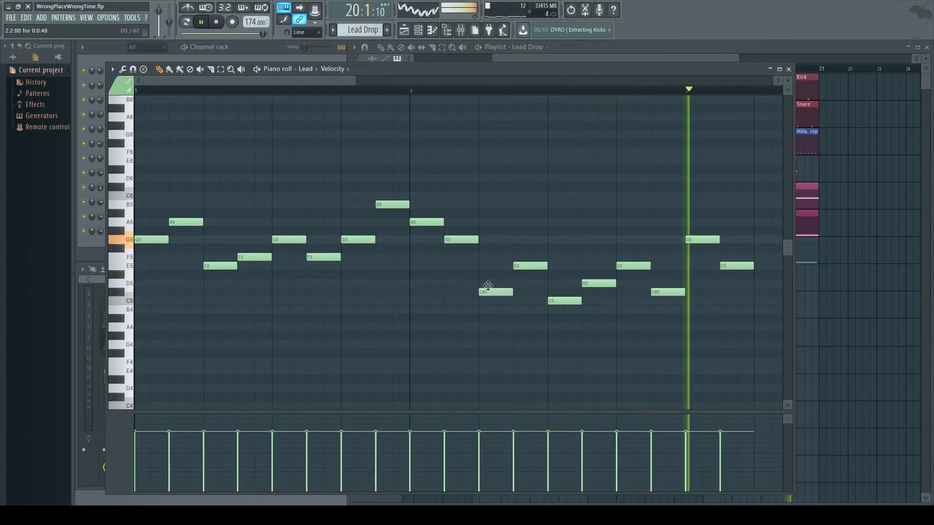
{"action": "left_click", "coordinate": [492, 274]}
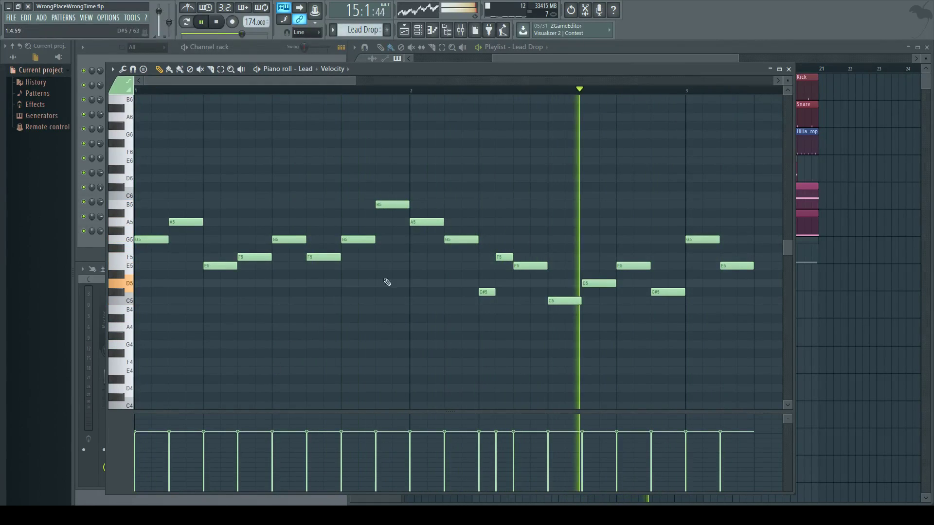
{"action": "left_click_drag", "start_coordinate": [501, 257], "coordinate": [501, 284]}
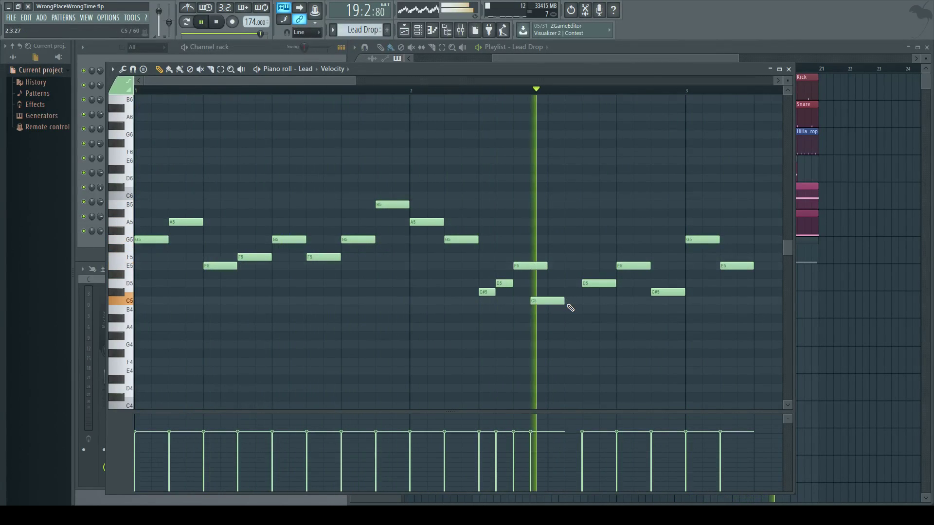
Try a quarter-beat E5, a half-beat D#5 and a quarter-beat D5 after the short D5 in bar 2, and replay the melody.
{"action": "left_click_drag", "start_coordinate": [567, 306], "coordinate": [549, 268]}
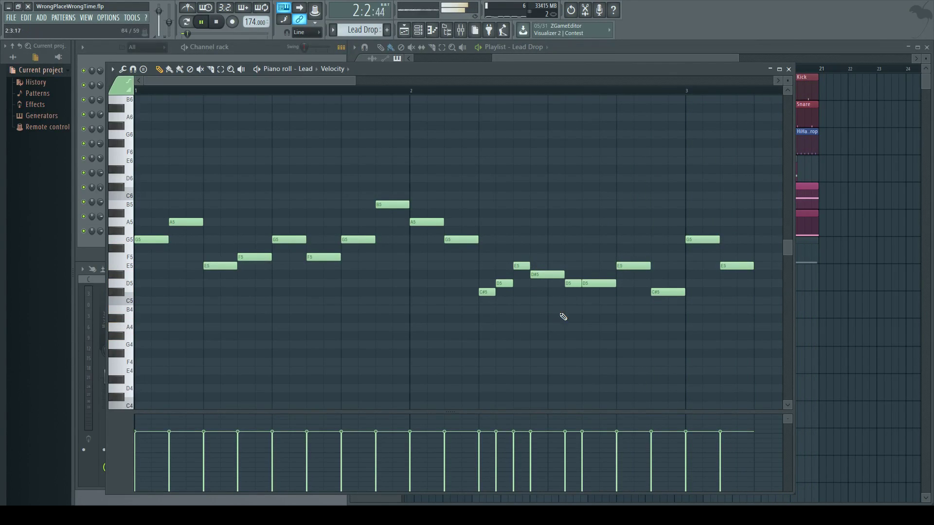
{"action": "left_click", "coordinate": [426, 90]}
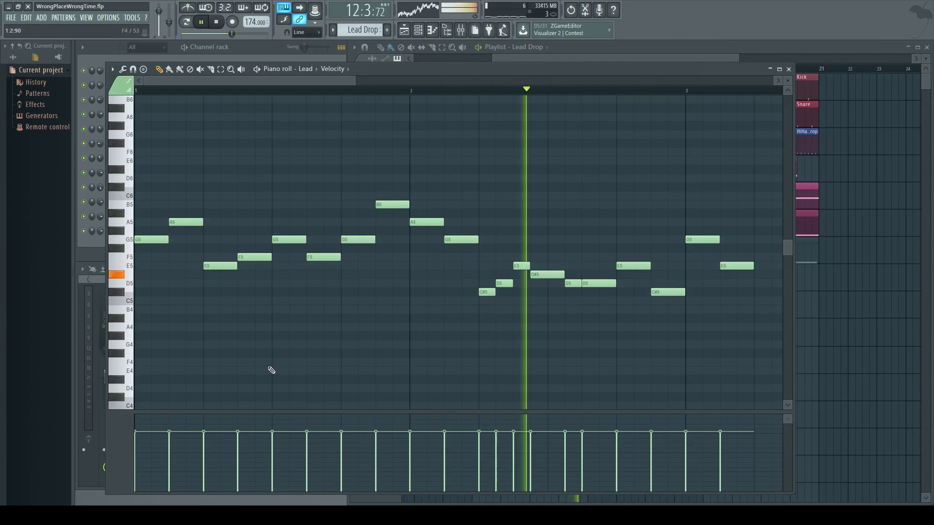
{"action": "left_click", "coordinate": [328, 92]}
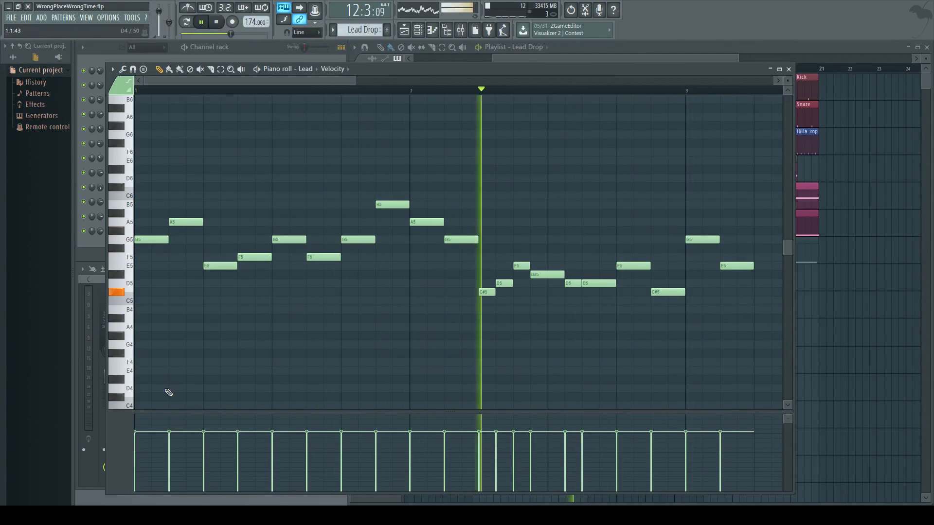
Try a rising run in bar 2 with a quarter-beat D#5 and a half-beat E5 after the short D5.
{"action": "left_click_drag", "start_coordinate": [522, 267], "coordinate": [526, 198]}
{"action": "left_click_drag", "start_coordinate": [505, 284], "coordinate": [504, 257]}
{"action": "left_click_drag", "start_coordinate": [525, 198], "coordinate": [544, 267]}
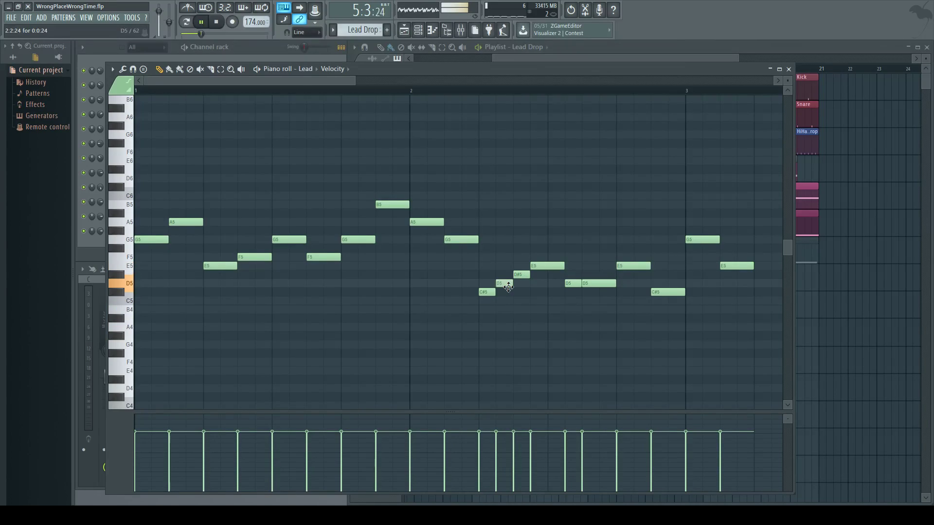
Replace the notes after the short D5 in bar 2 with a half-beat E5 and a half-beat C5, and lower the piano roll to uncover the playlist.
{"action": "mouse_move", "coordinate": [555, 271]}
{"action": "left_mouse_down"}
{"action": "mouse_move", "coordinate": [555, 283]}
{"action": "mouse_move", "coordinate": [551, 263]}
{"action": "left_mouse_up"}
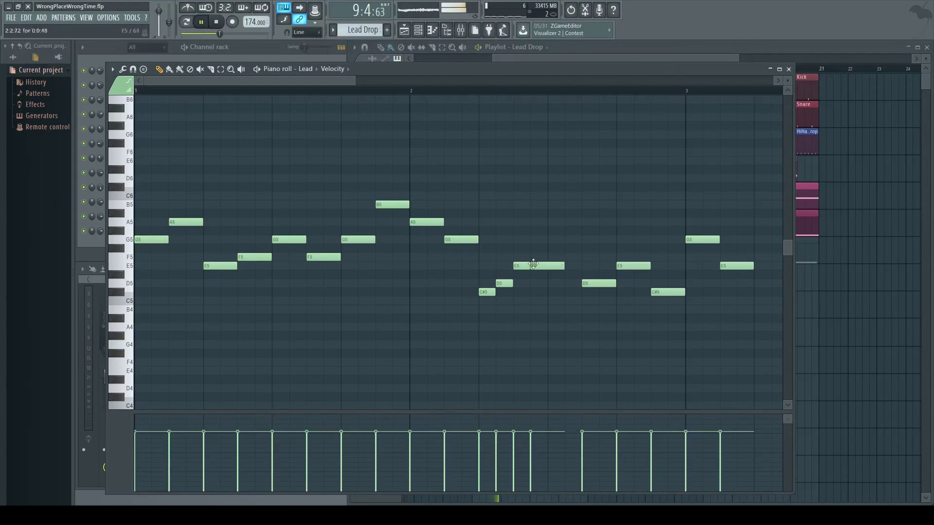
{"action": "left_click_drag", "start_coordinate": [531, 267], "coordinate": [515, 267]}
{"action": "left_click", "coordinate": [561, 302]}
{"action": "left_click_drag", "start_coordinate": [567, 301], "coordinate": [550, 304]}
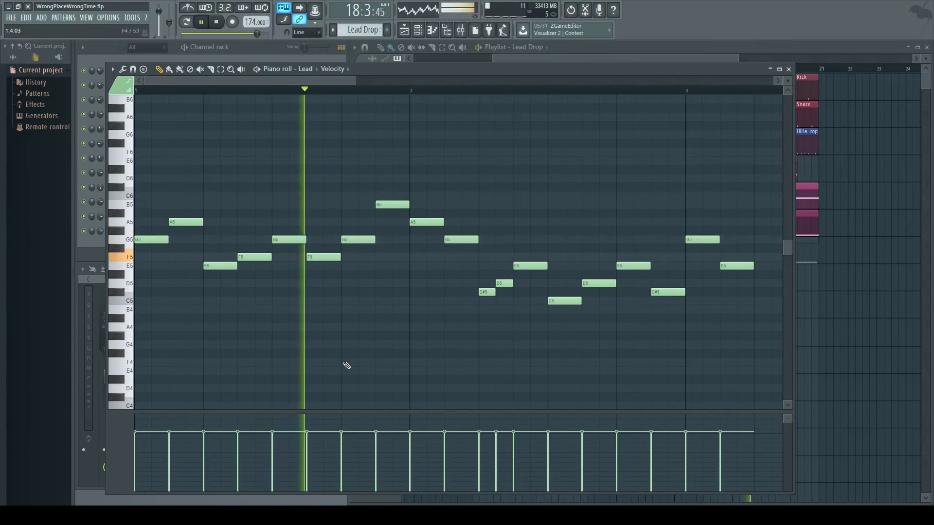
{"action": "left_click_drag", "start_coordinate": [454, 72], "coordinate": [468, 316]}
{"action": "left_click_drag", "start_coordinate": [558, 317], "coordinate": [551, 366]}
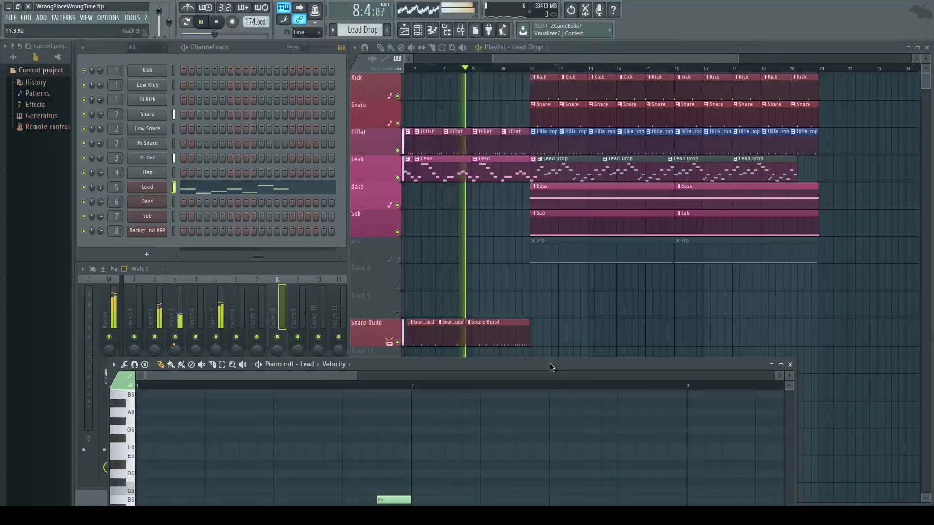
Review the Lead Drop melody in the piano roll during playback, open the Lead channel's synth, stop playback and save the project.
{"action": "left_click_drag", "start_coordinate": [549, 363], "coordinate": [518, 4]}
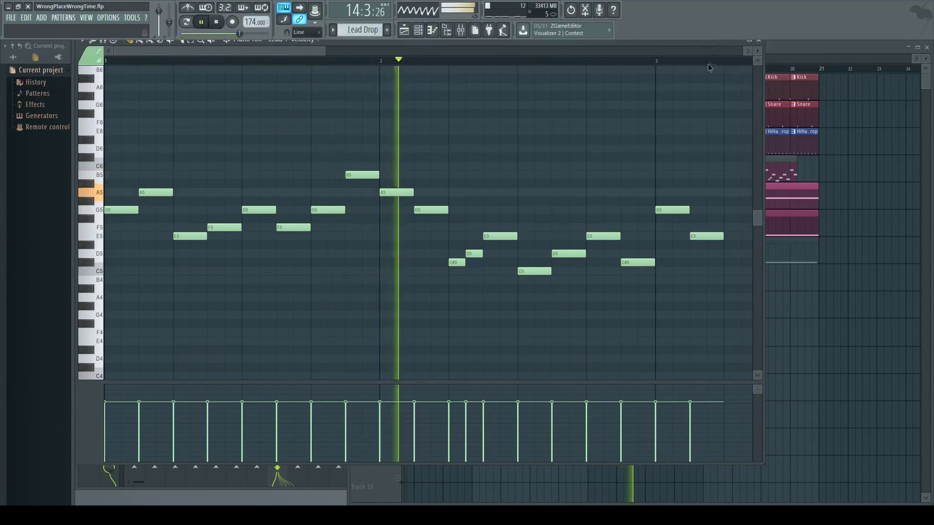
{"action": "left_click_drag", "start_coordinate": [710, 45], "coordinate": [857, 201]}
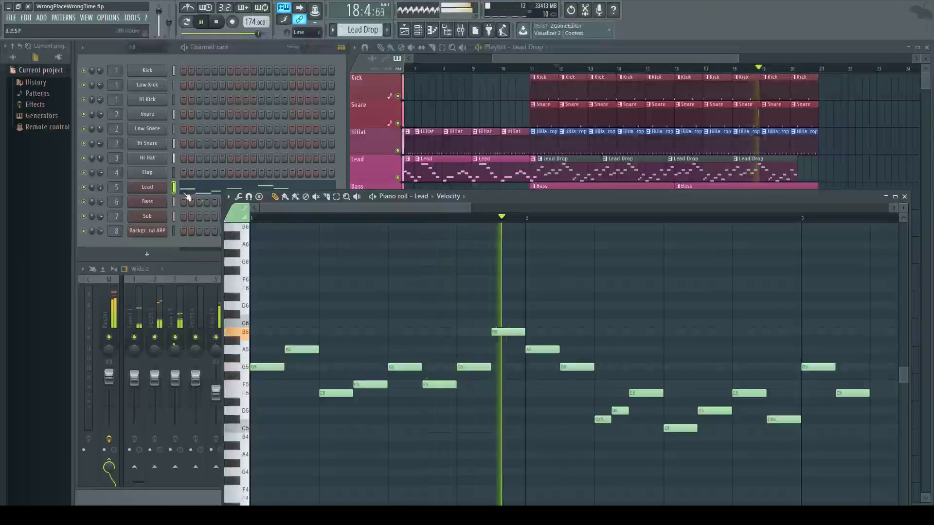
{"action": "left_click", "coordinate": [147, 187]}
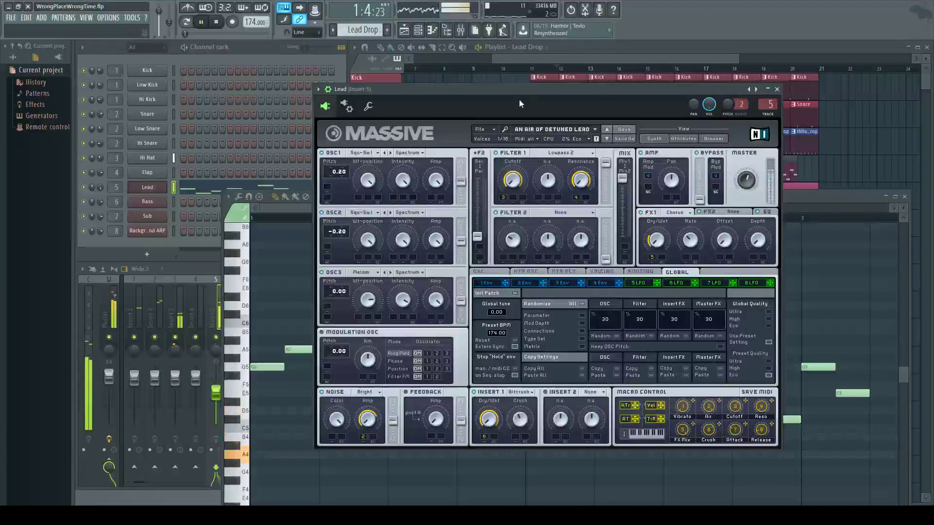
{"action": "key", "text": "space"}
{"action": "key", "text": "ctrl+s"}
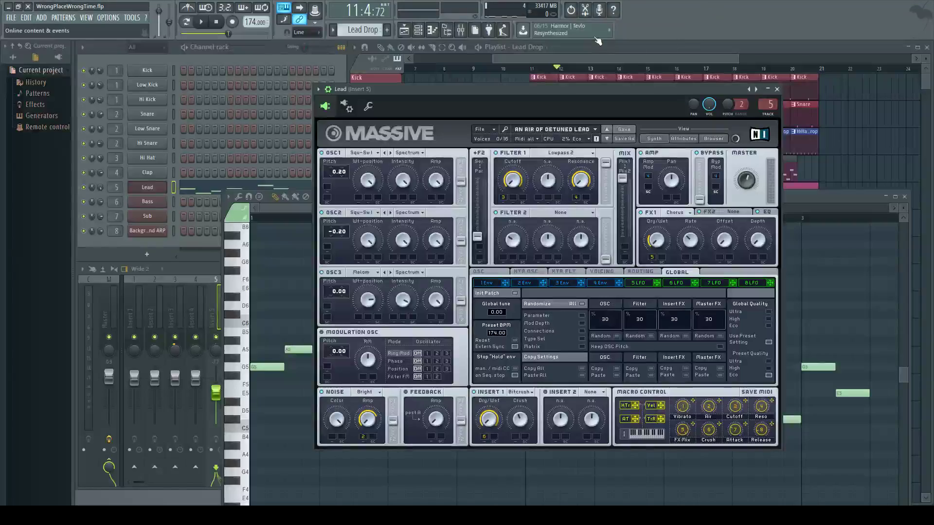
Play the drop again with the Lead synth open, reposition the synth window and stop playback.
{"action": "key", "text": "space"}
{"action": "left_click_drag", "start_coordinate": [532, 91], "coordinate": [428, 101]}
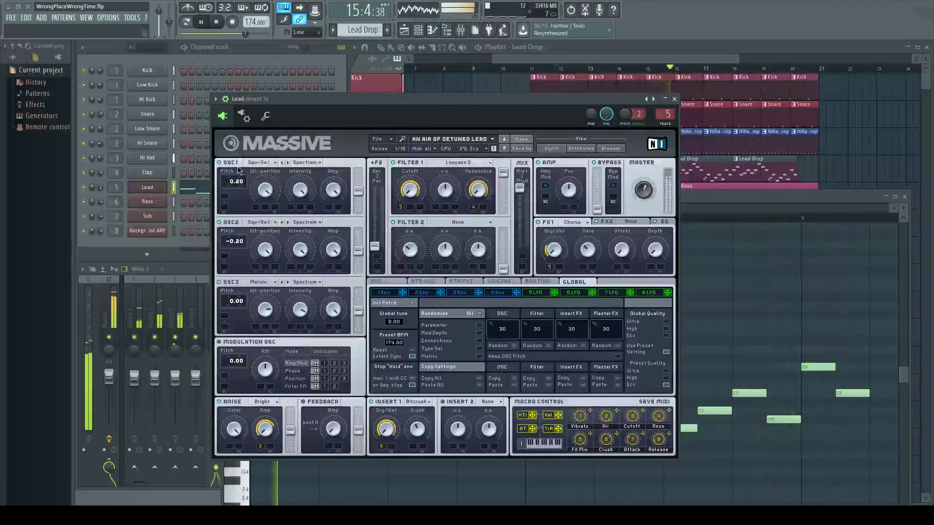
{"action": "left_click_drag", "start_coordinate": [396, 101], "coordinate": [421, 106]}
{"action": "key", "text": "space"}
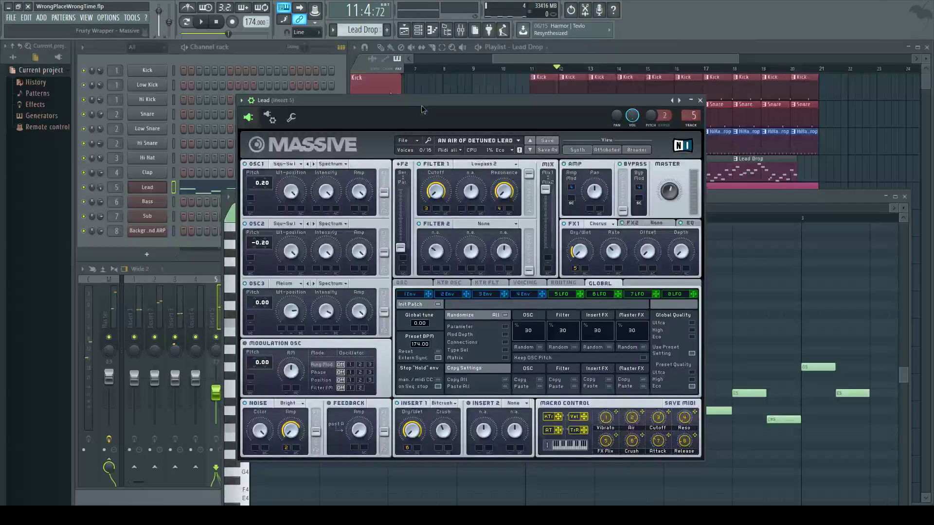
Try out melody ideas live on the Lead synth with notes such as F4, G4, A4 and E5.
{"action": "left_click_drag", "start_coordinate": [421, 105], "coordinate": [492, 136]}
{"action": "key", "text": "n"}
{"action": "key", "text": "m"}
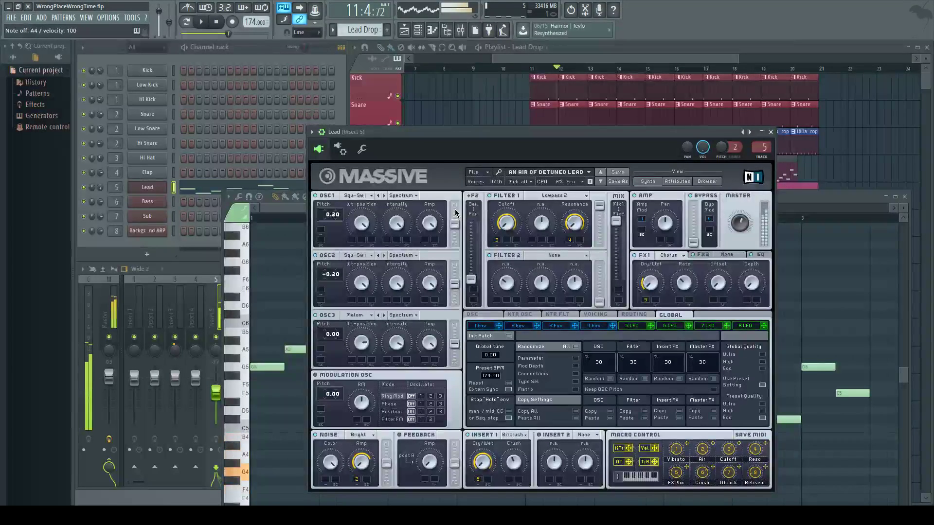
{"action": "key", "text": "n"}
{"action": "key", "text": "b"}
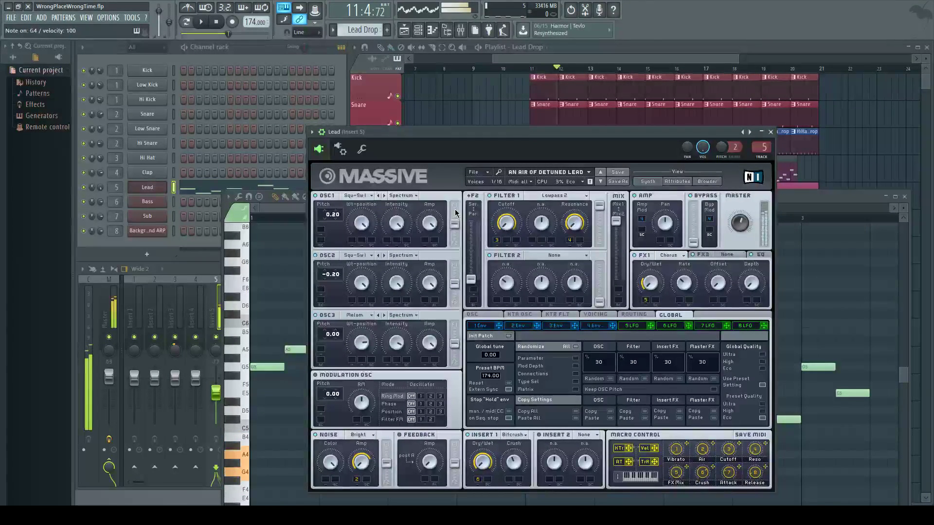
{"action": "key", "text": "n"}
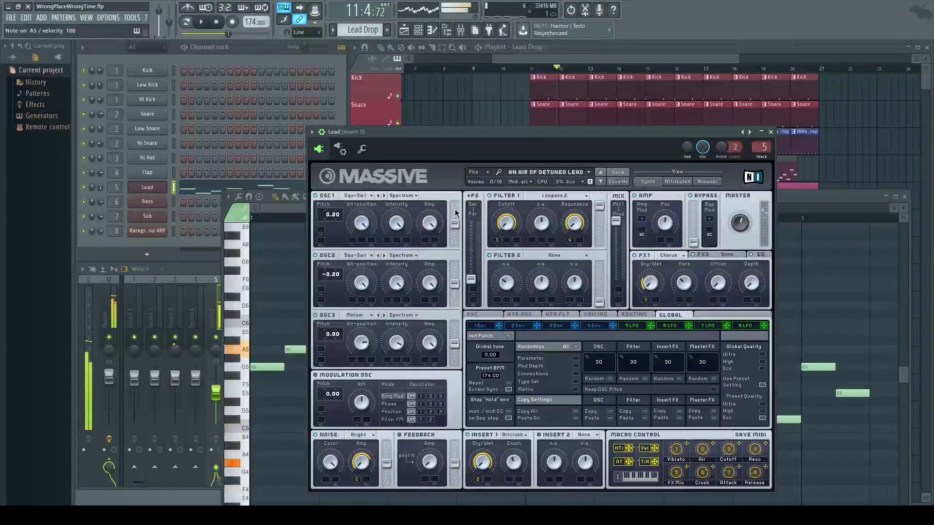
{"action": "key", "text": "c"}
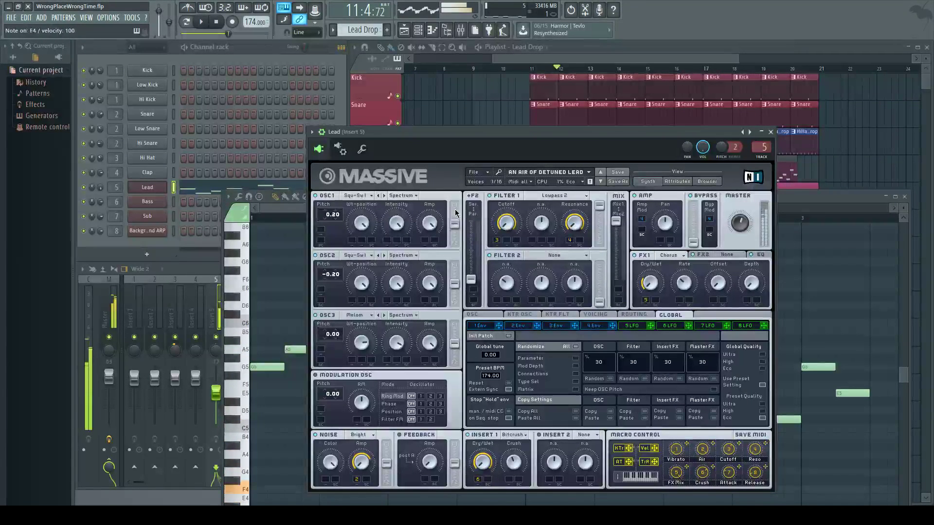
{"action": "key", "text": "x"}
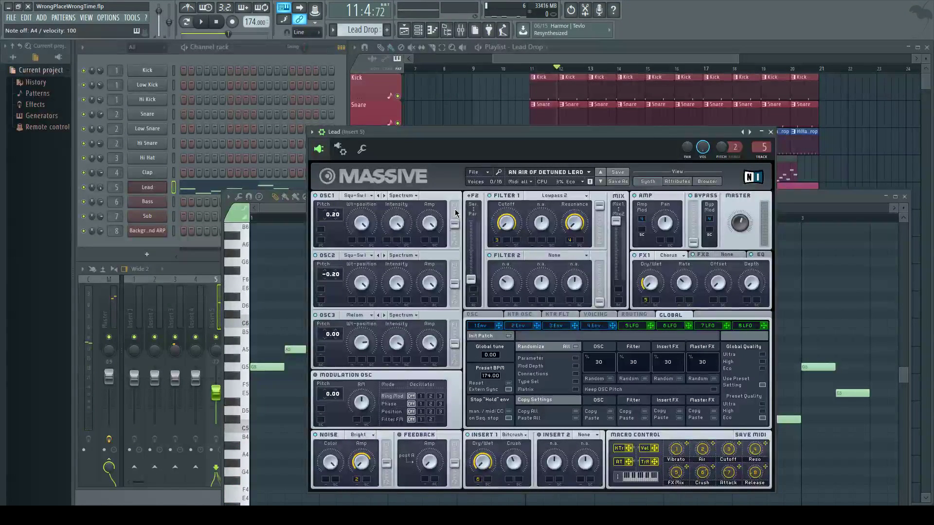
{"action": "key", "text": "b"}
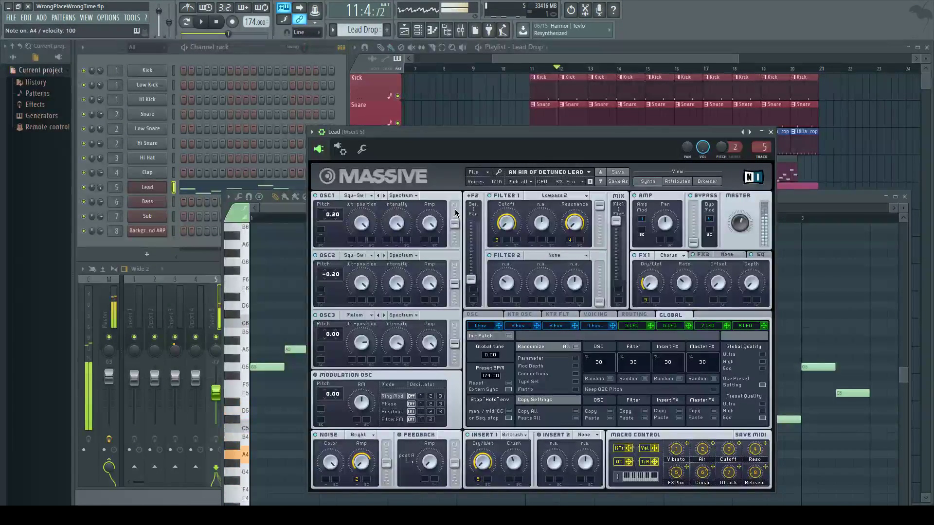
{"action": "key", "text": "n"}
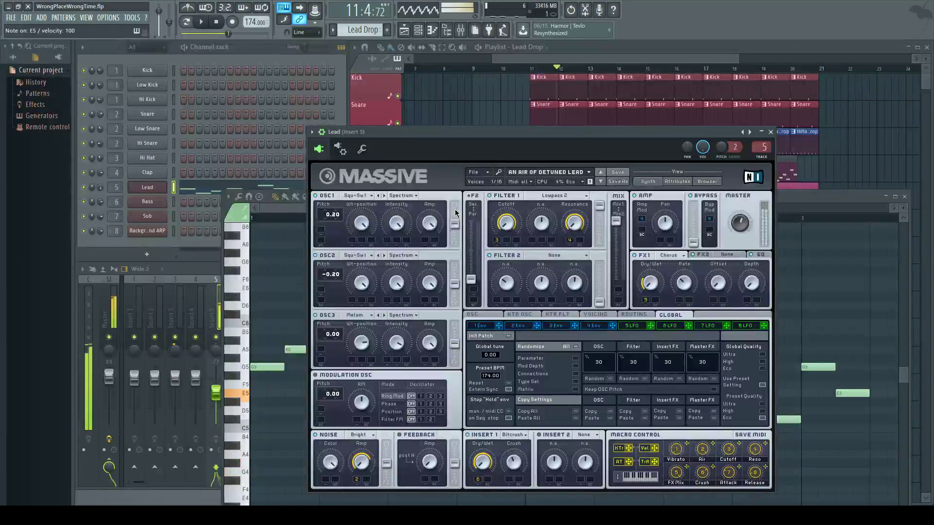
{"action": "key", "text": "n"}
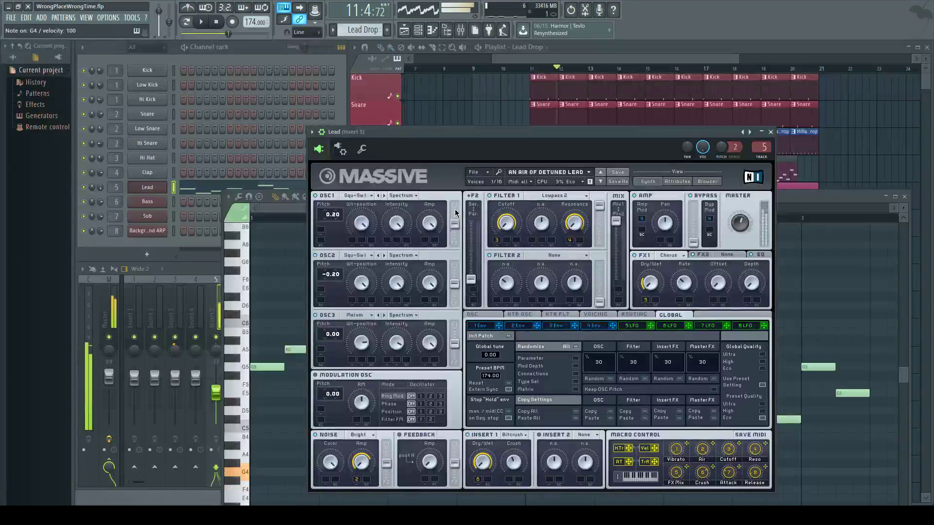
{"action": "key", "text": "v"}
{"action": "key", "text": "b"}
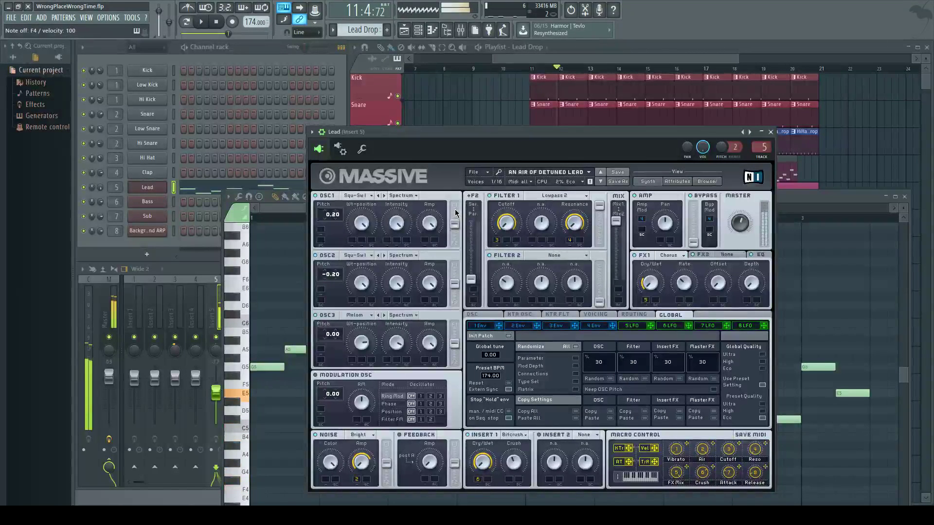
{"action": "key", "text": "m"}
{"action": "key", "text": "e"}
{"action": "key", "text": "n"}
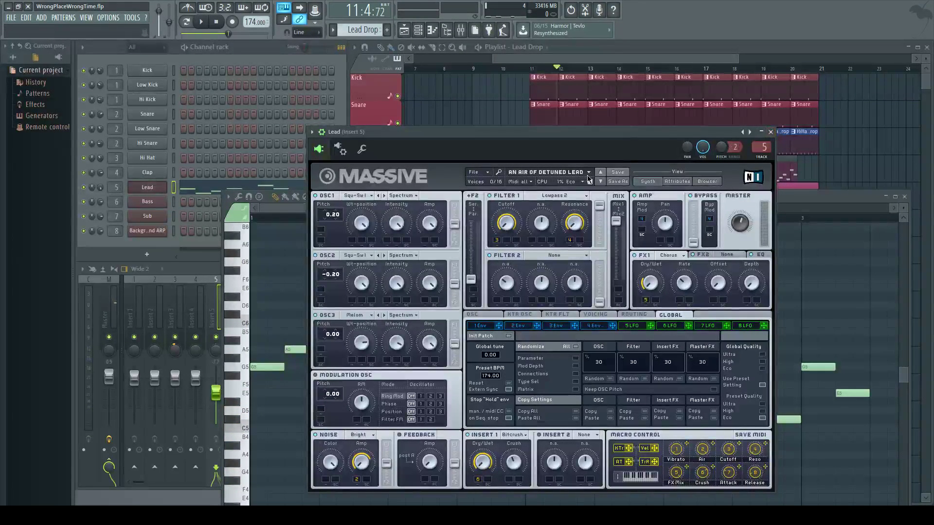
Minimize the Lead synth, play the drop from bar 11, check the Lead melody in the piano roll and minimize it.
{"action": "left_click", "coordinate": [761, 132]}
{"action": "left_click_drag", "start_coordinate": [526, 202], "coordinate": [461, 345]}
{"action": "left_click", "coordinate": [524, 71]}
{"action": "key", "text": "space"}
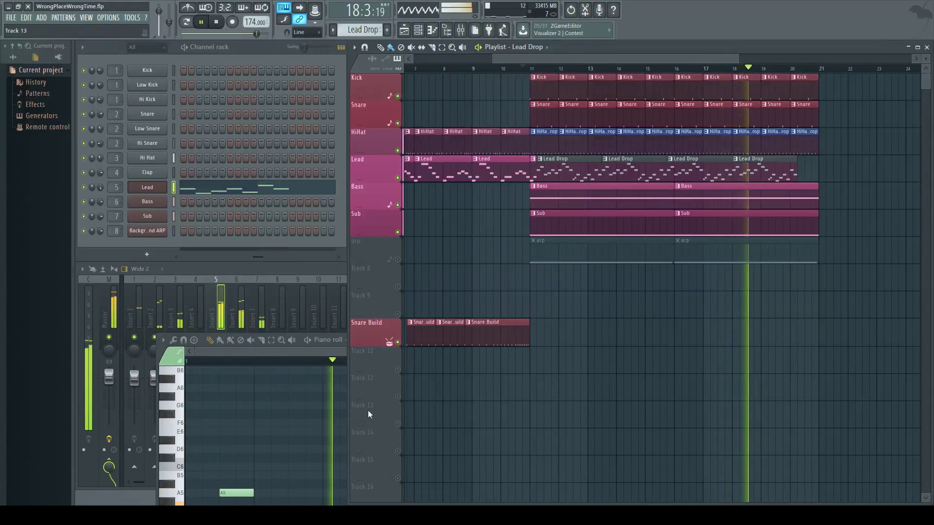
{"action": "left_click", "coordinate": [261, 348]}
{"action": "left_click_drag", "start_coordinate": [431, 329], "coordinate": [408, 70]}
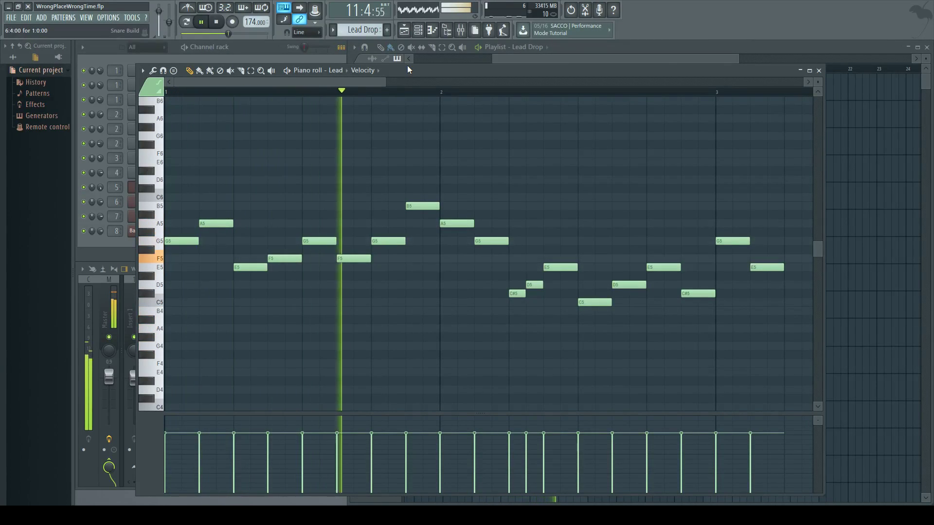
{"action": "left_click", "coordinate": [800, 71]}
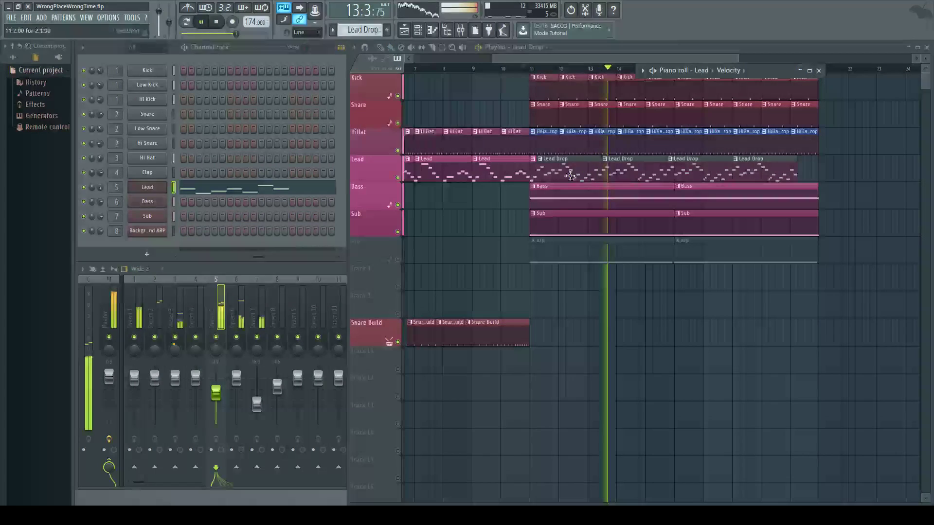
Unmute the arp track and look through the preset list of the Background ARP synth.
{"action": "left_click", "coordinate": [398, 260]}
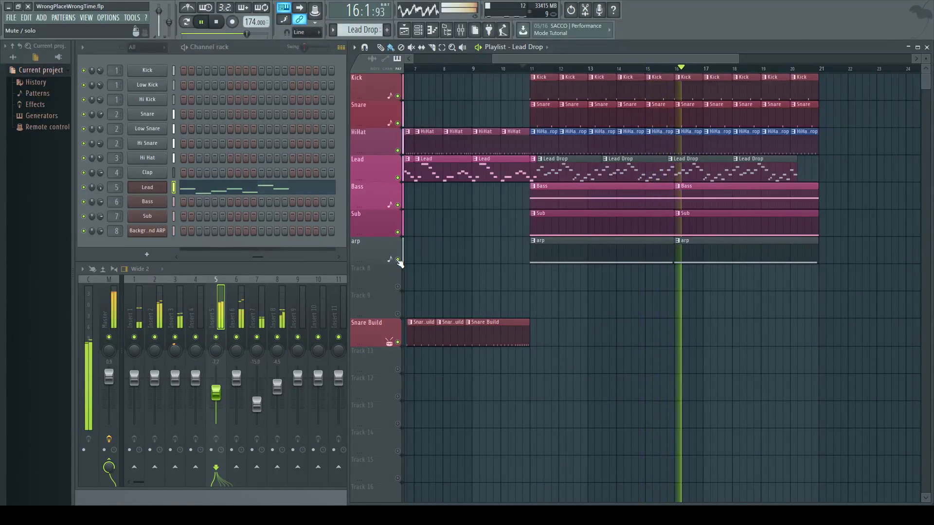
{"action": "left_click", "coordinate": [539, 257]}
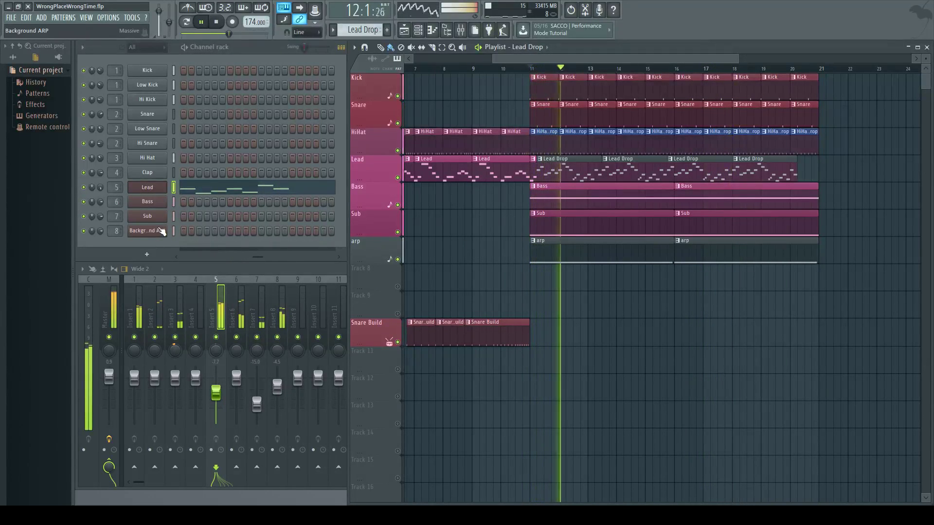
{"action": "left_click", "coordinate": [147, 231]}
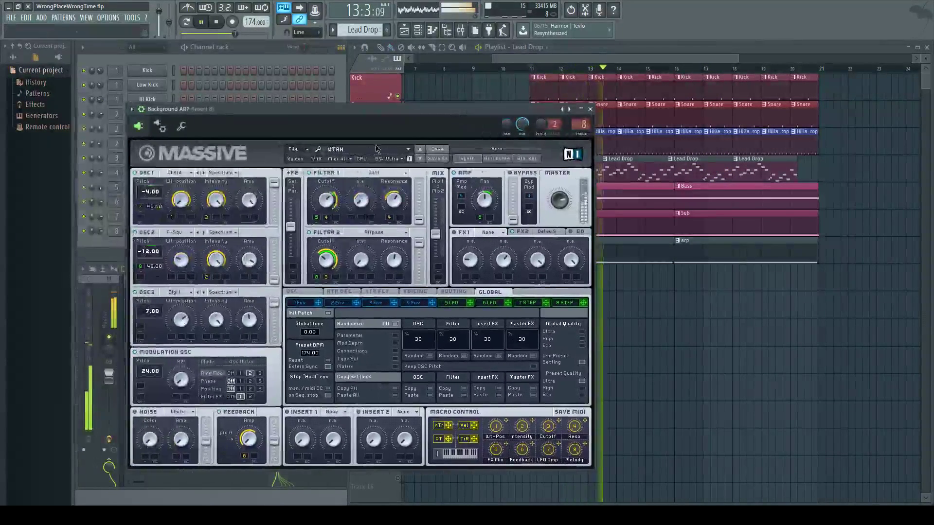
{"action": "left_click", "coordinate": [370, 149]}
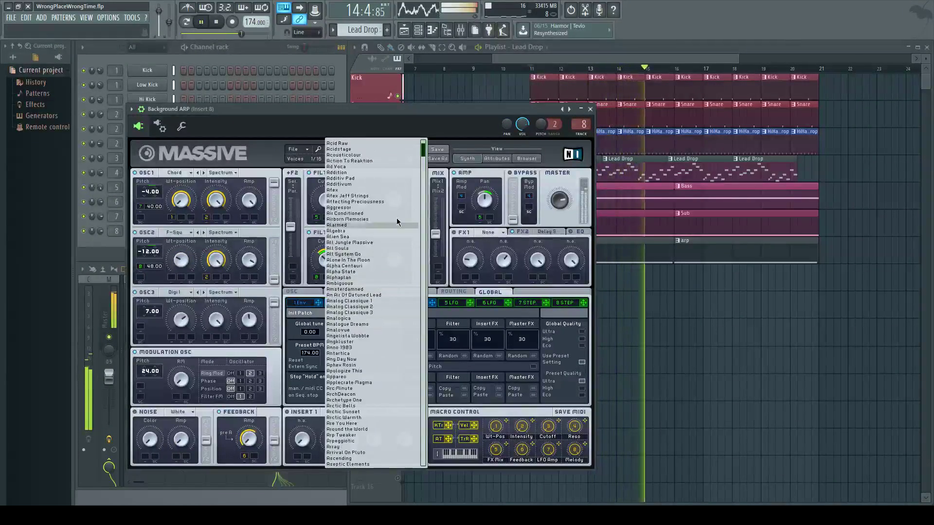
{"action": "scroll", "coordinate": [412, 200], "scroll_direction": "down", "scroll_amount": 10}
{"action": "scroll", "coordinate": [413, 200], "scroll_direction": "down", "scroll_amount": 10}
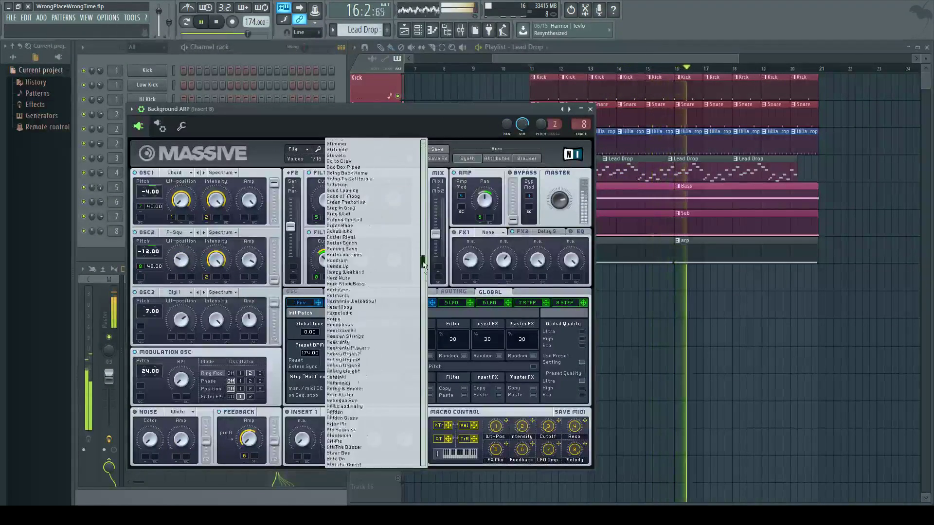
{"action": "scroll", "coordinate": [375, 302], "scroll_direction": "up", "scroll_amount": 20}
Start a new sound in the Background ARP synth and load the Intro Lead sound into it.
{"action": "left_click", "coordinate": [297, 149]}
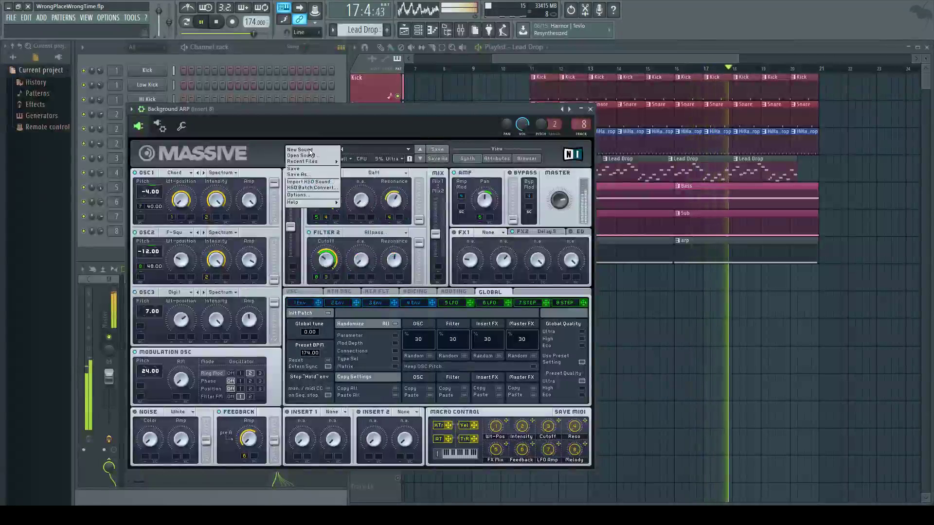
{"action": "left_click", "coordinate": [318, 158]}
{"action": "left_click", "coordinate": [294, 149]}
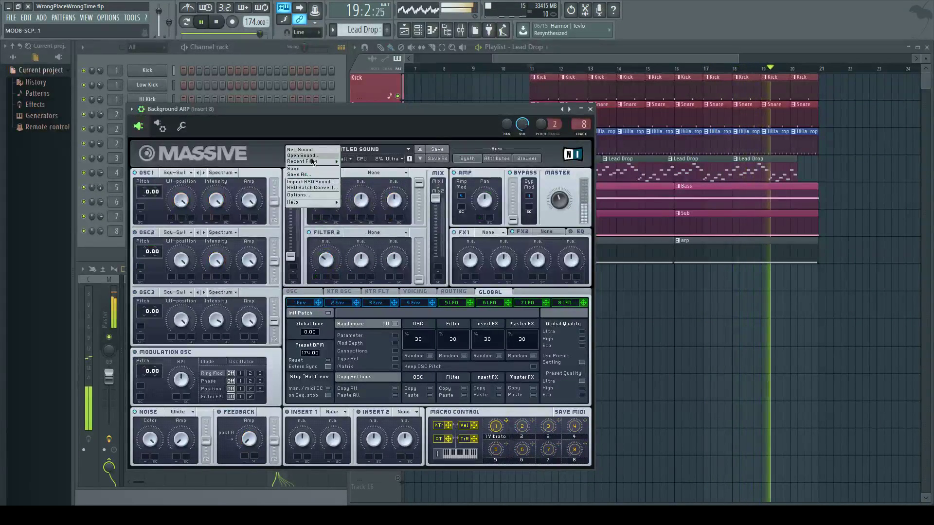
{"action": "left_click", "coordinate": [319, 158]}
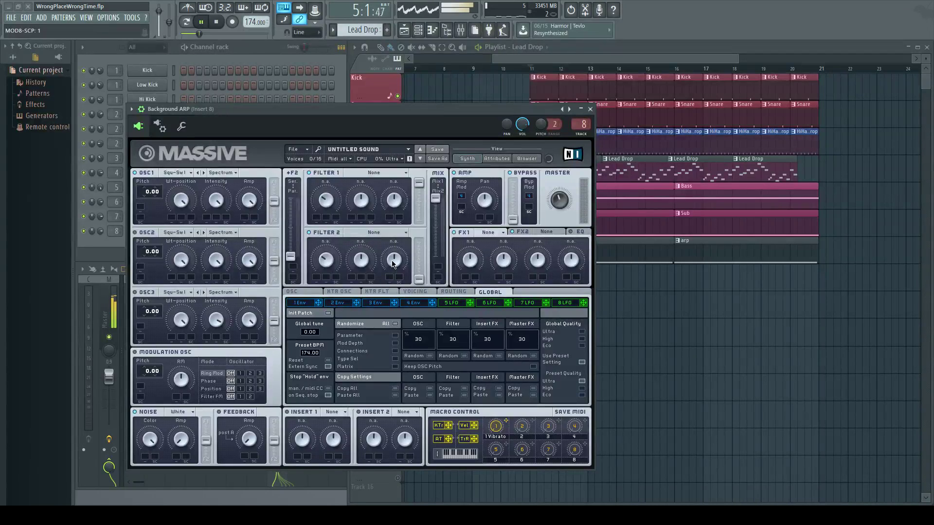
{"action": "left_click", "coordinate": [590, 109]}
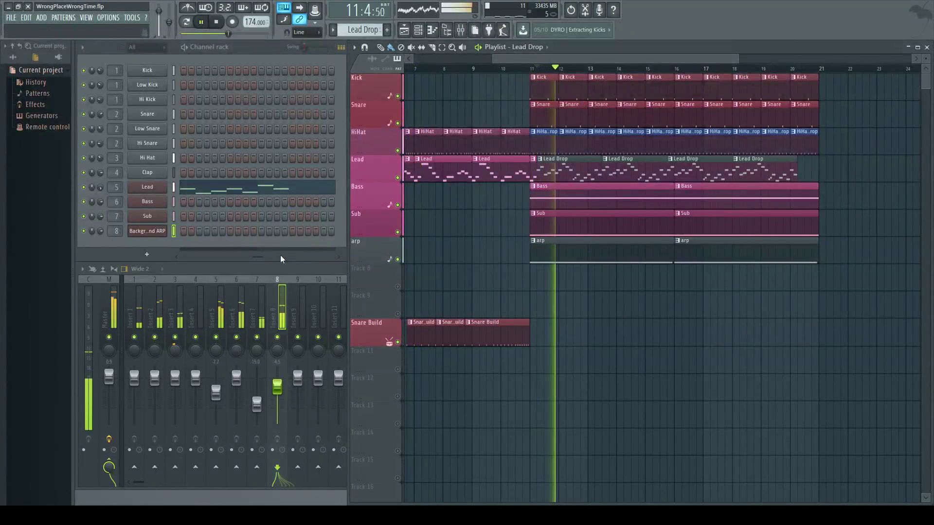
Solo the arp track, load the Intro Chords sound into the Background ARP synth and play from bar 11.
{"action": "left_click", "coordinate": [397, 259], "text": "ctrl"}
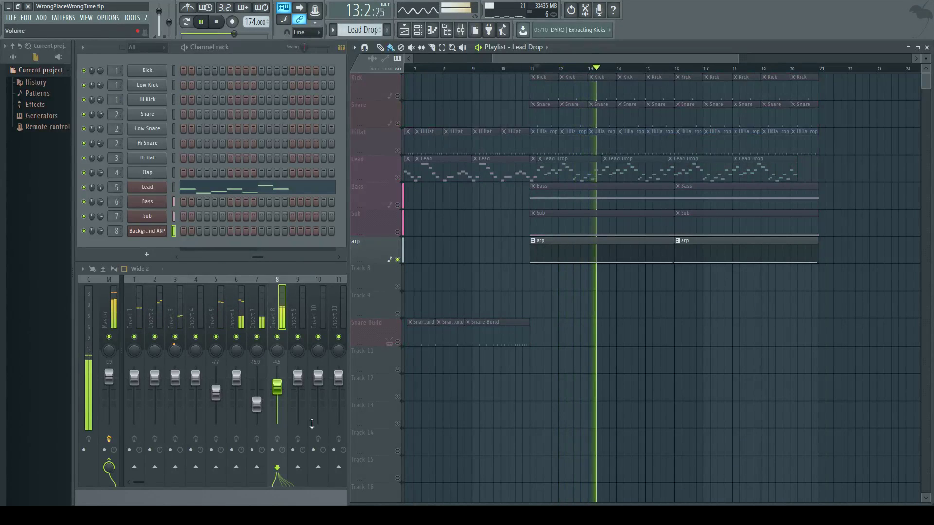
{"action": "left_click", "coordinate": [148, 232]}
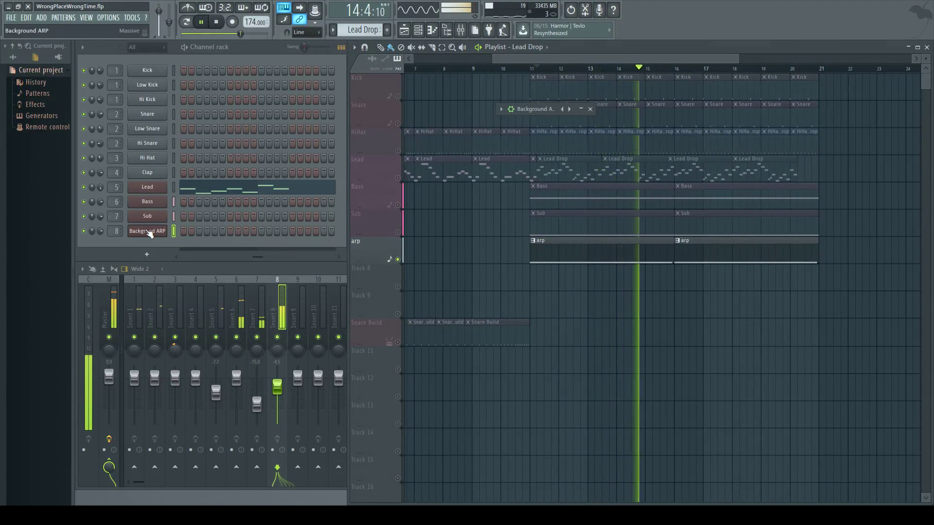
{"action": "left_click", "coordinate": [581, 110]}
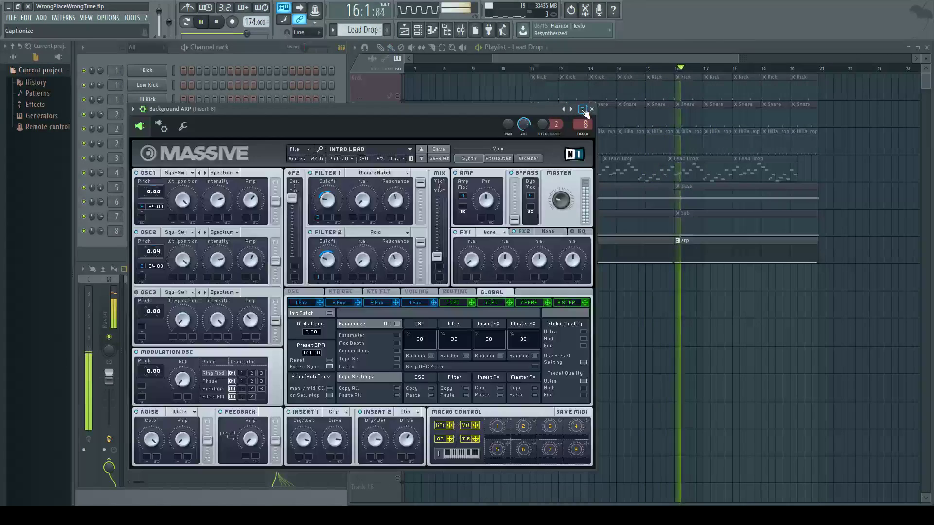
{"action": "left_click", "coordinate": [302, 150]}
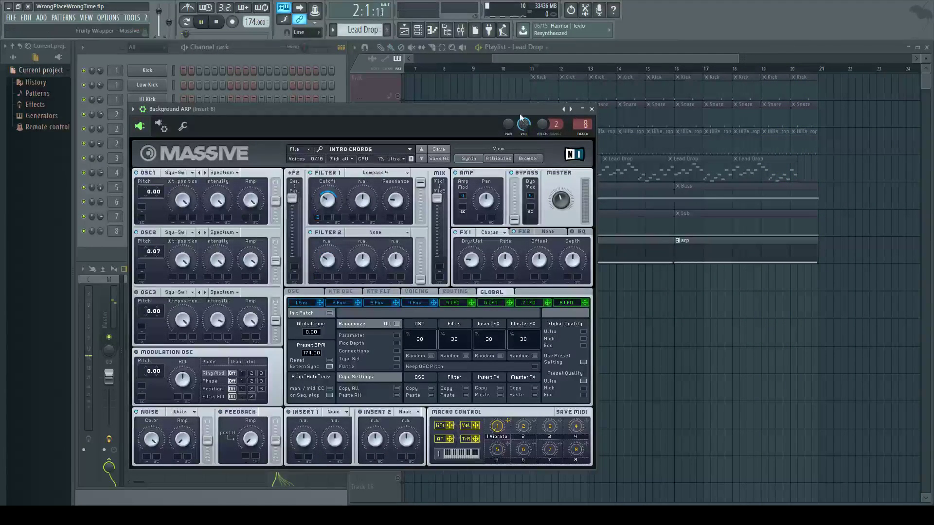
{"action": "left_click_drag", "start_coordinate": [521, 119], "coordinate": [507, 191]}
{"action": "left_click", "coordinate": [545, 71]}
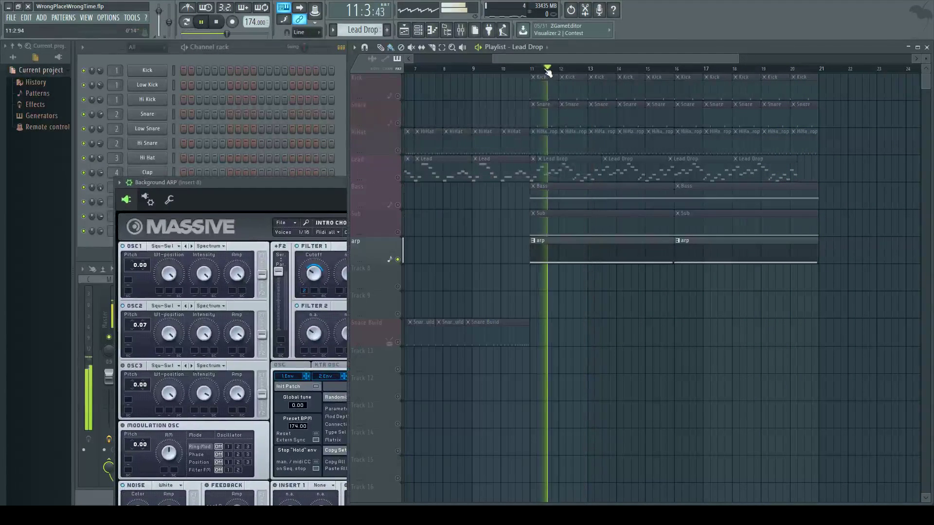
Replace the arp clip at bar 11 on the arp track with a Lead Drop clip and play from there.
{"action": "right_click", "coordinate": [567, 258]}
{"action": "double_click", "coordinate": [580, 173]}
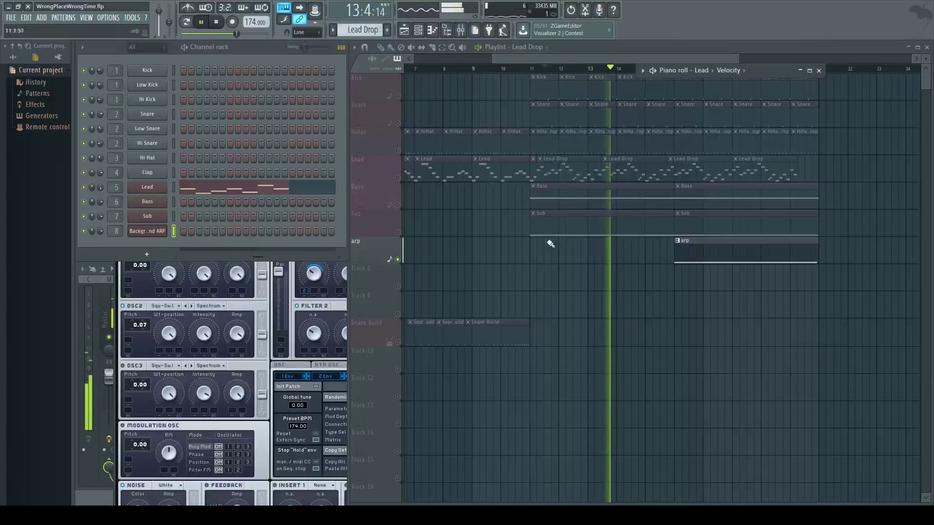
{"action": "left_click", "coordinate": [532, 256]}
{"action": "left_click", "coordinate": [535, 69]}
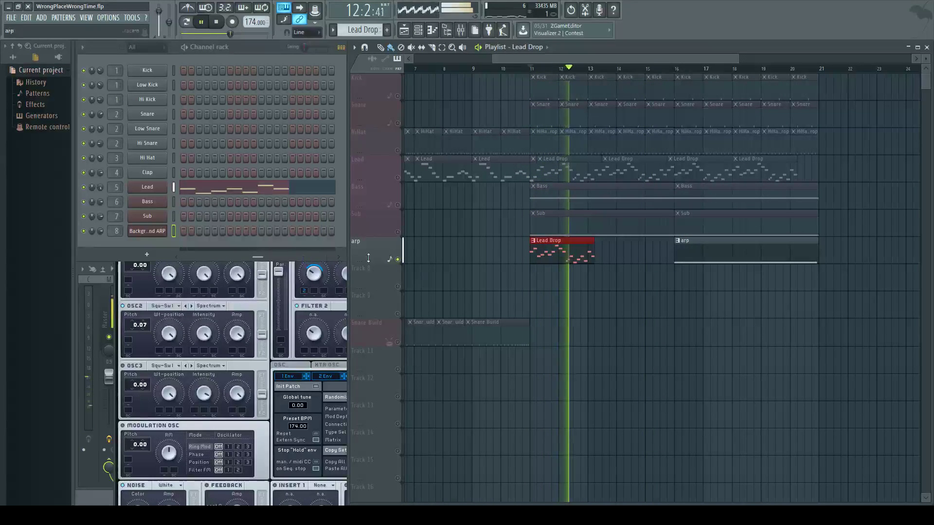
Replace the Lead Drop clip at bar 11 on the arp track with the arp clip and look at its notes.
{"action": "right_click", "coordinate": [567, 261]}
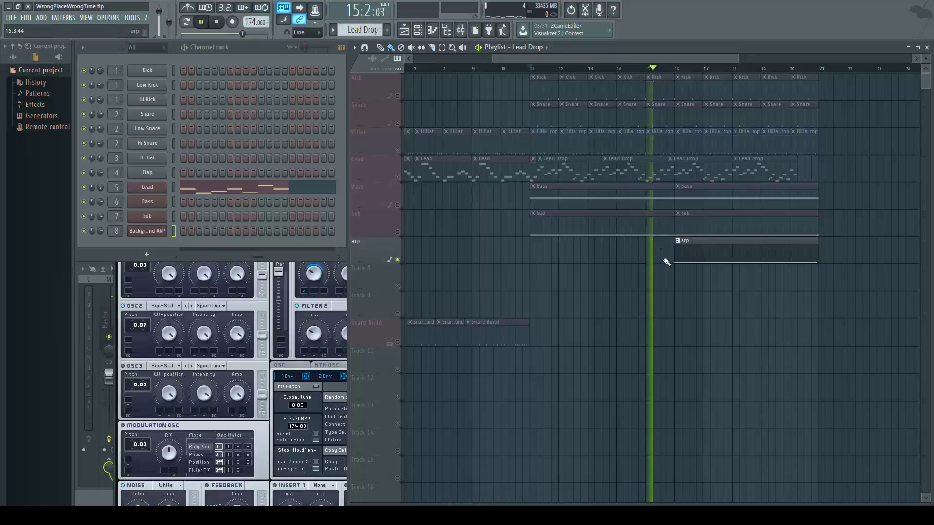
{"action": "left_click", "coordinate": [678, 246]}
{"action": "left_click", "coordinate": [528, 253]}
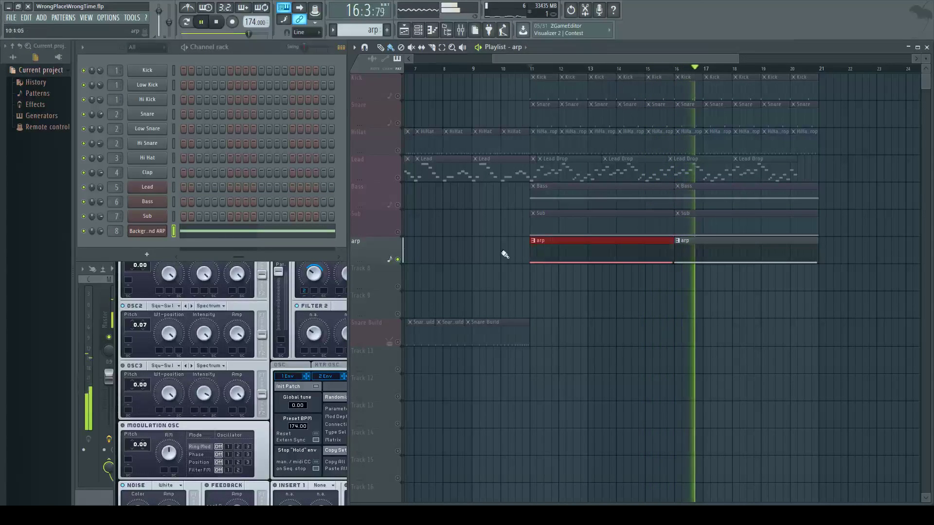
{"action": "double_click", "coordinate": [538, 249]}
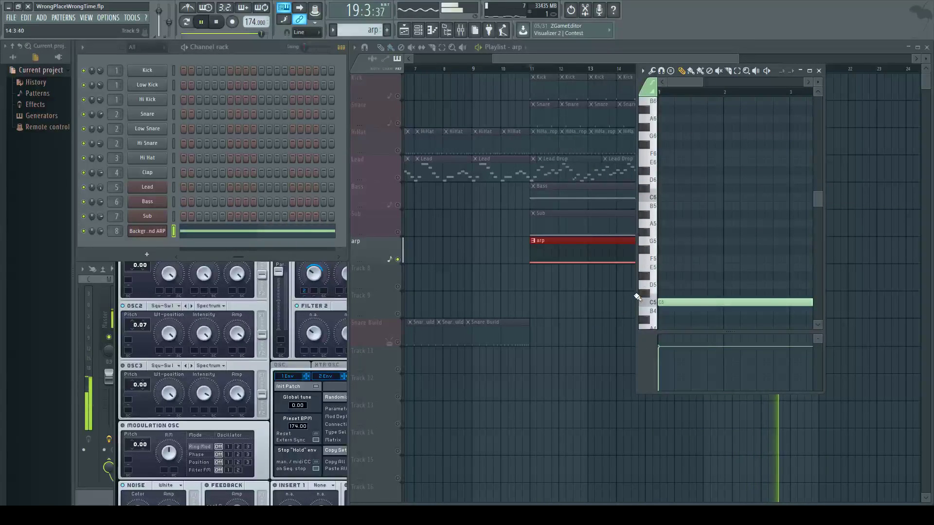
{"action": "left_click", "coordinate": [821, 71]}
Load the Massive Groove preset into the Background ARP synth and close the synth window.
{"action": "left_click", "coordinate": [272, 300]}
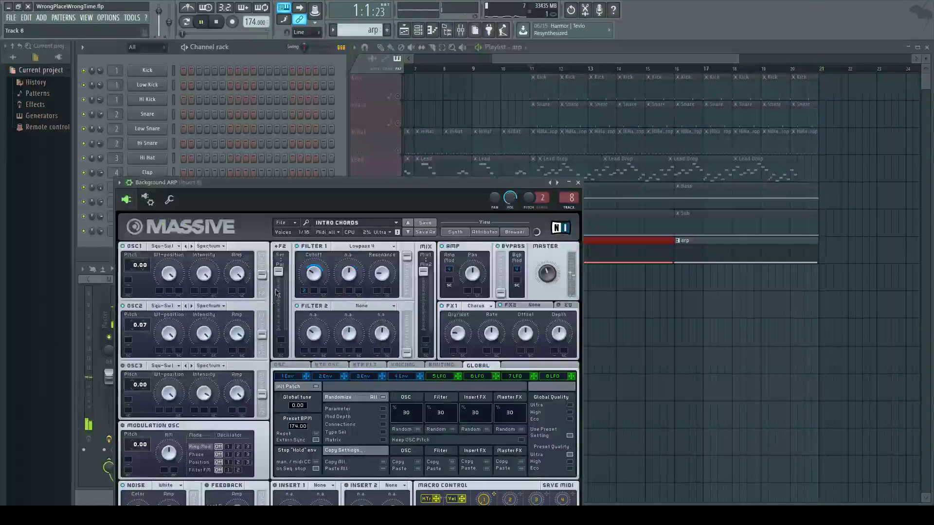
{"action": "left_click", "coordinate": [396, 224]}
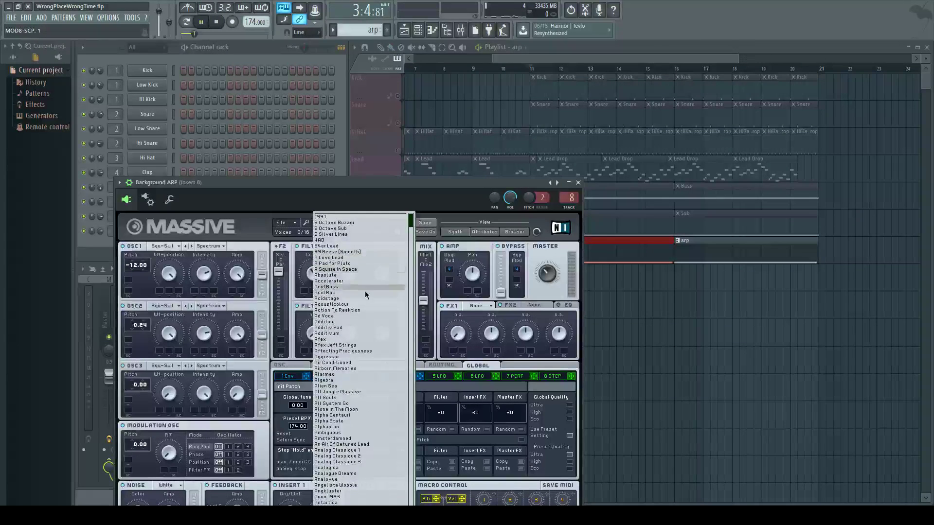
{"action": "left_click_drag", "start_coordinate": [411, 224], "coordinate": [395, 397]}
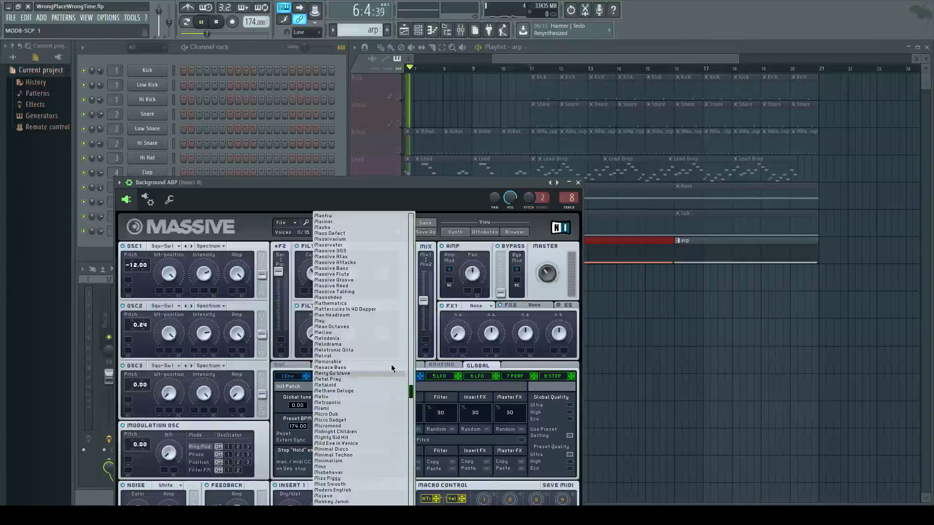
{"action": "left_click", "coordinate": [357, 283]}
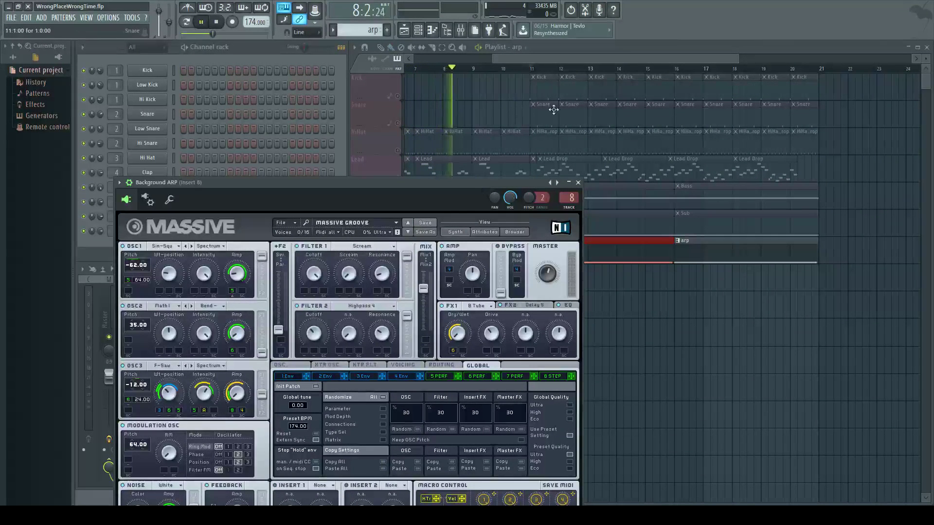
{"action": "left_click_drag", "start_coordinate": [286, 190], "coordinate": [287, 225]}
{"action": "left_click", "coordinate": [578, 217]}
Unmute the drum, Lead, Bass, Sub and Snare Build tracks and mute the arp track.
{"action": "left_click_drag", "start_coordinate": [397, 214], "coordinate": [401, 158]}
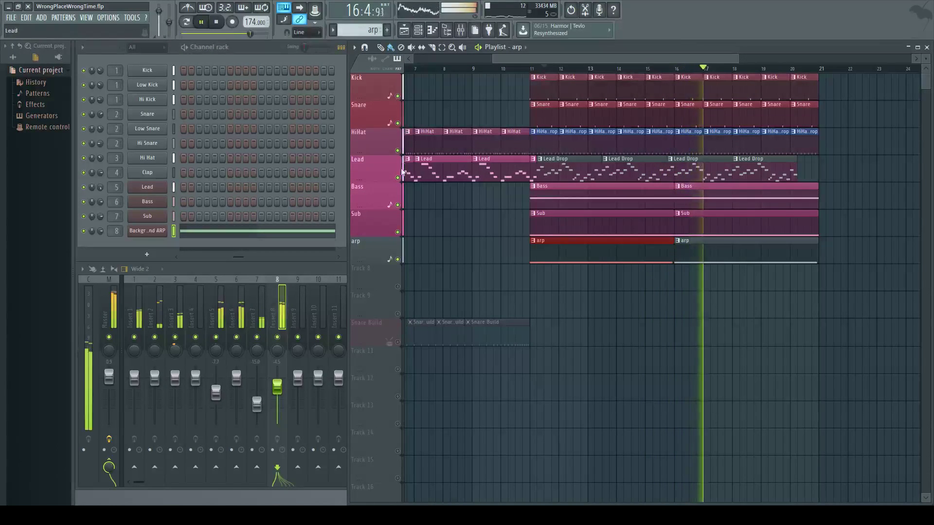
{"action": "left_click", "coordinate": [398, 342]}
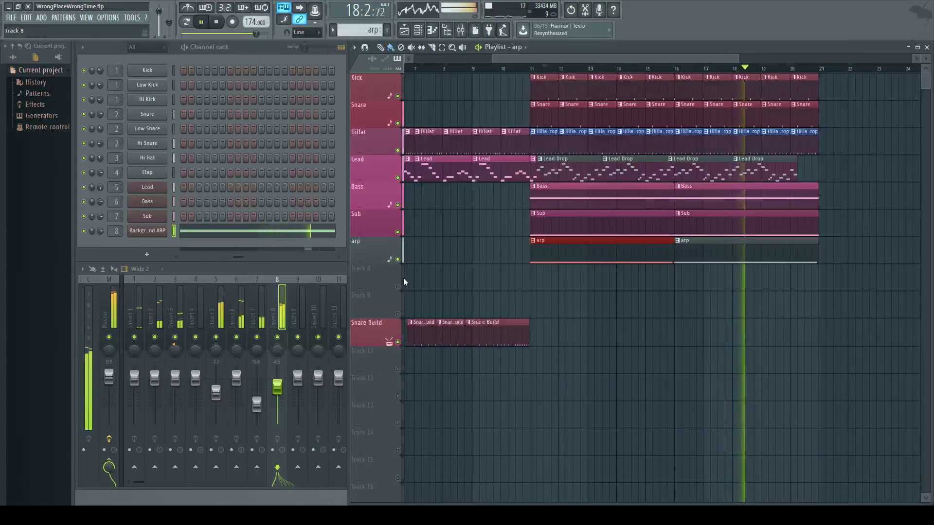
{"action": "left_click", "coordinate": [397, 259]}
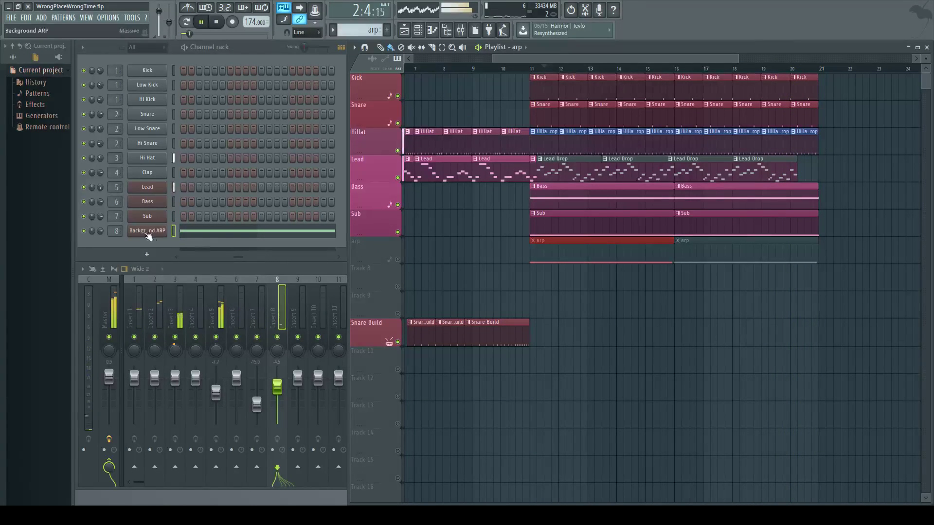
Browse the preset list of the Background ARP synth and load the Pump Ass preset.
{"action": "left_click", "coordinate": [151, 234]}
{"action": "left_click_drag", "start_coordinate": [414, 236], "coordinate": [518, 116]}
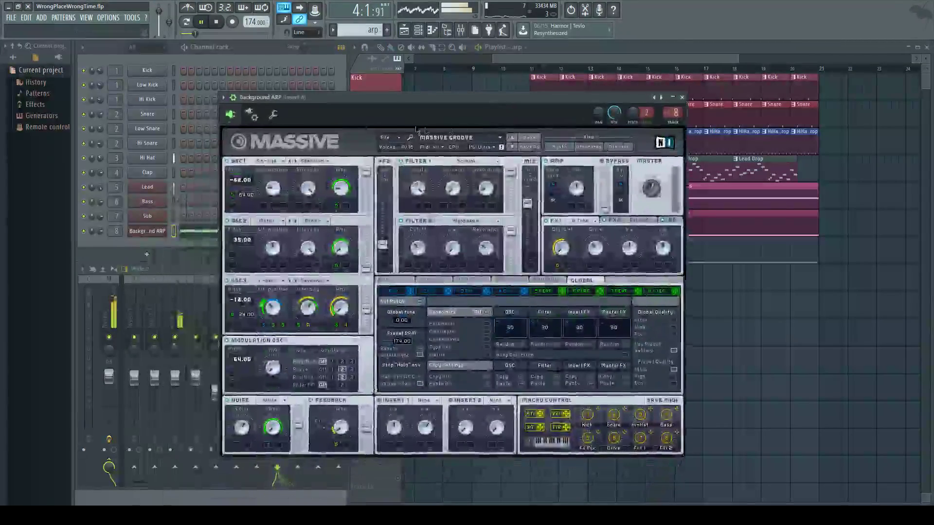
{"action": "left_click", "coordinate": [500, 137]}
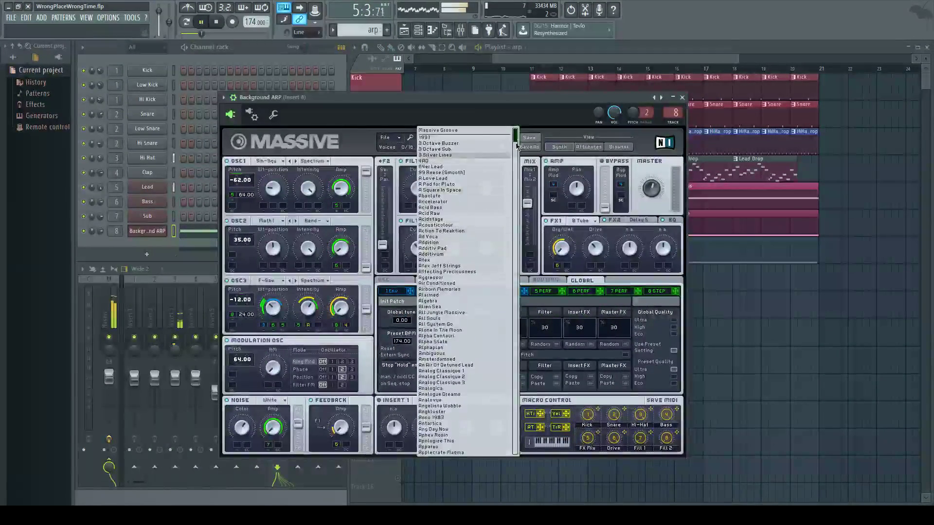
{"action": "left_click_drag", "start_coordinate": [515, 139], "coordinate": [510, 339]}
{"action": "scroll", "coordinate": [464, 342], "scroll_direction": "down", "scroll_amount": 3}
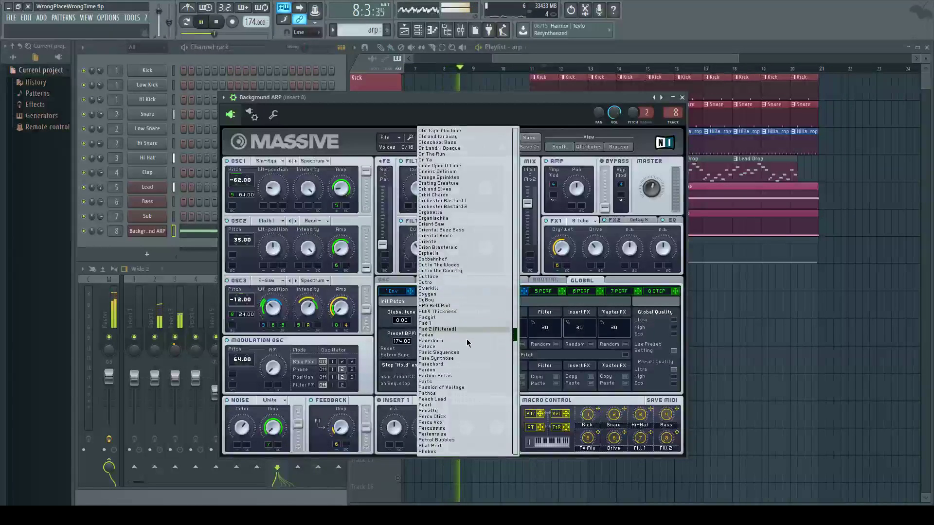
{"action": "scroll", "coordinate": [472, 399], "scroll_direction": "down", "scroll_amount": 6}
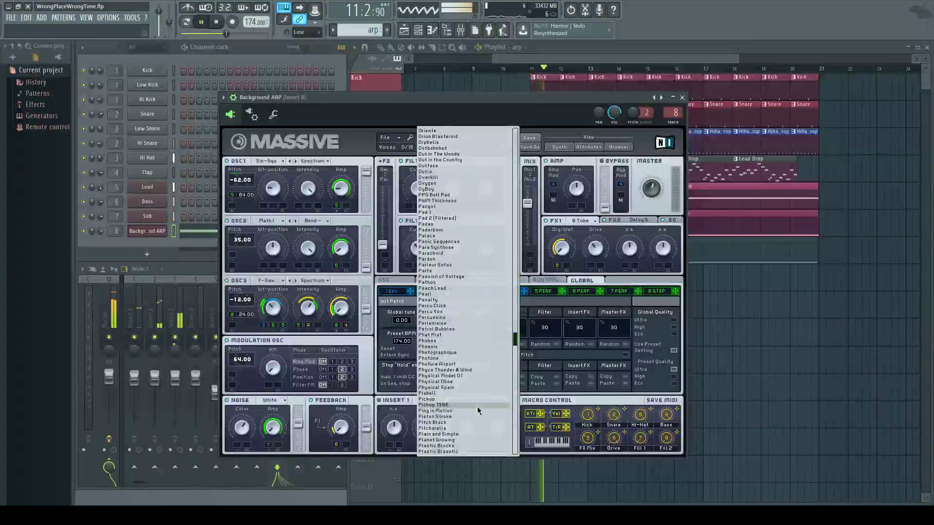
{"action": "scroll", "coordinate": [479, 412], "scroll_direction": "down", "scroll_amount": 8}
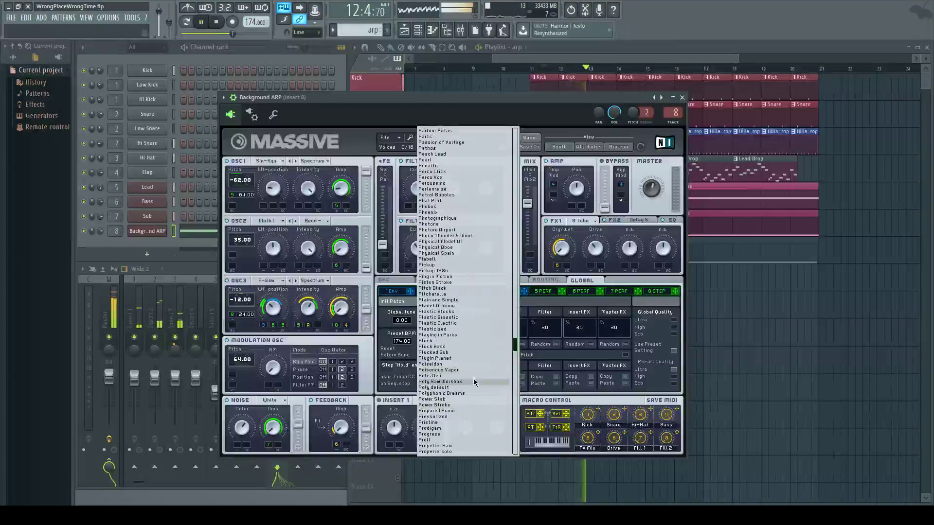
{"action": "scroll", "coordinate": [457, 389], "scroll_direction": "down", "scroll_amount": 4}
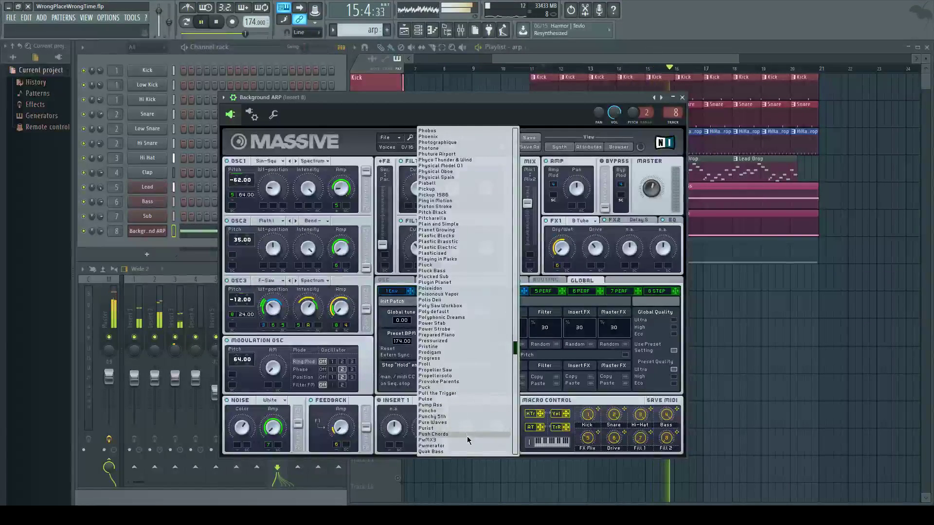
{"action": "left_click", "coordinate": [453, 404]}
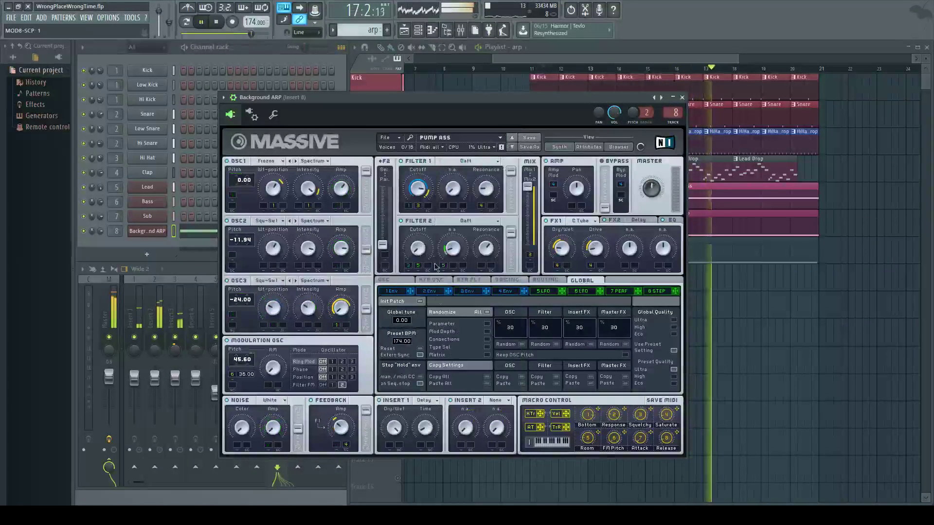
Unmute the arp track, play the drop from bar 11 with the Background ARP synth in view and stop playback.
{"action": "left_click_drag", "start_coordinate": [490, 111], "coordinate": [454, 366]}
{"action": "left_click", "coordinate": [528, 258]}
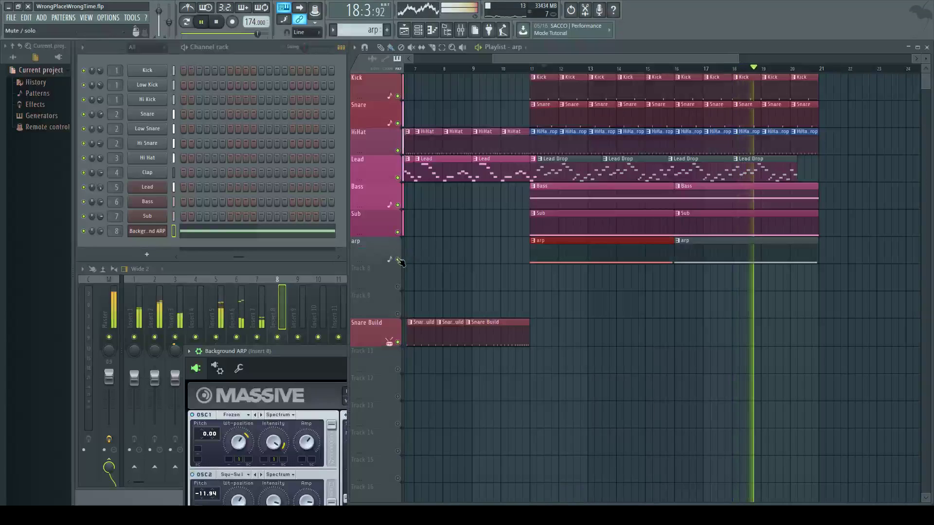
{"action": "left_click_drag", "start_coordinate": [284, 362], "coordinate": [360, 171]}
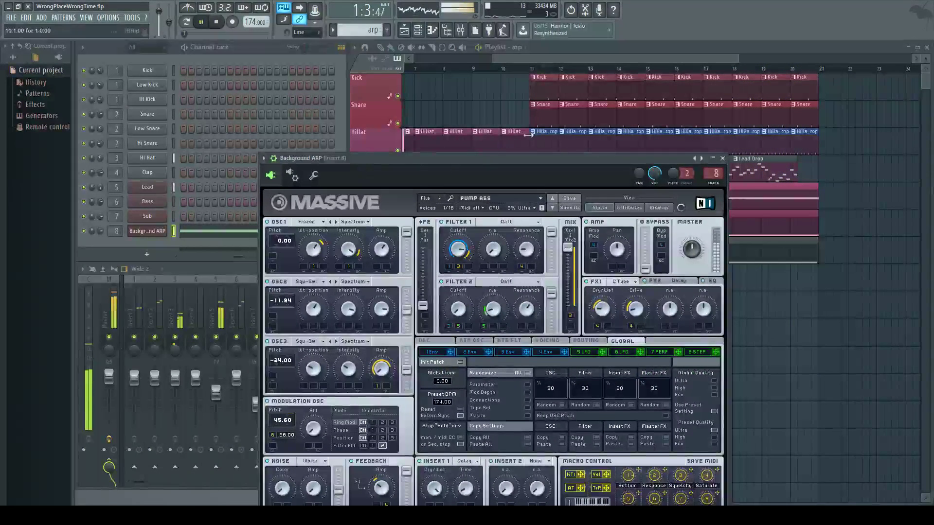
{"action": "left_click", "coordinate": [544, 66]}
{"action": "key", "text": "space"}
{"action": "left_click", "coordinate": [332, 173]}
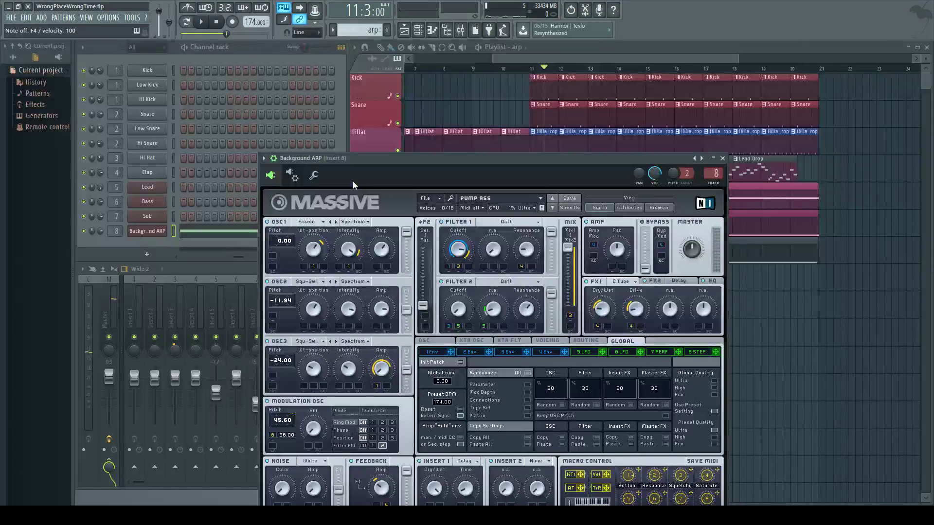
Load A Pad for Pluto into the Background ARP synth and step forward through the following presets to Acidstage.
{"action": "left_click", "coordinate": [542, 198]}
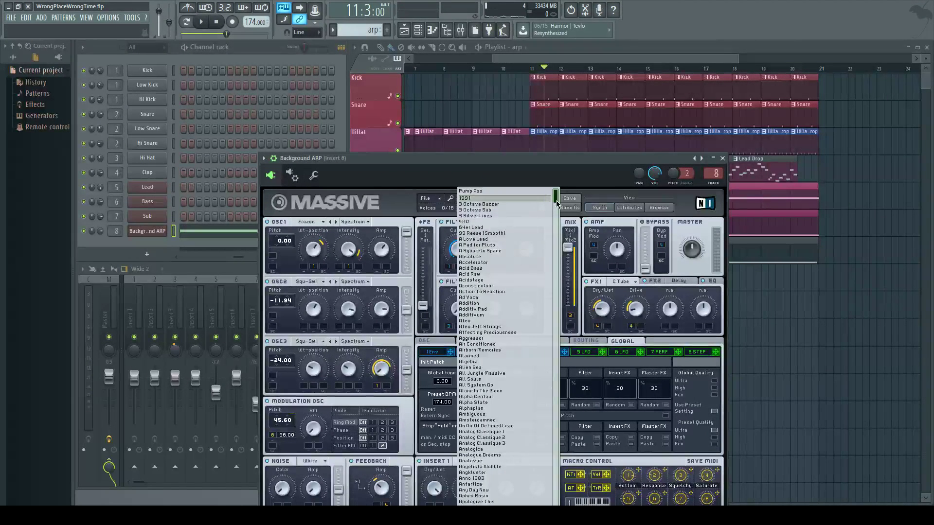
{"action": "left_click", "coordinate": [509, 248]}
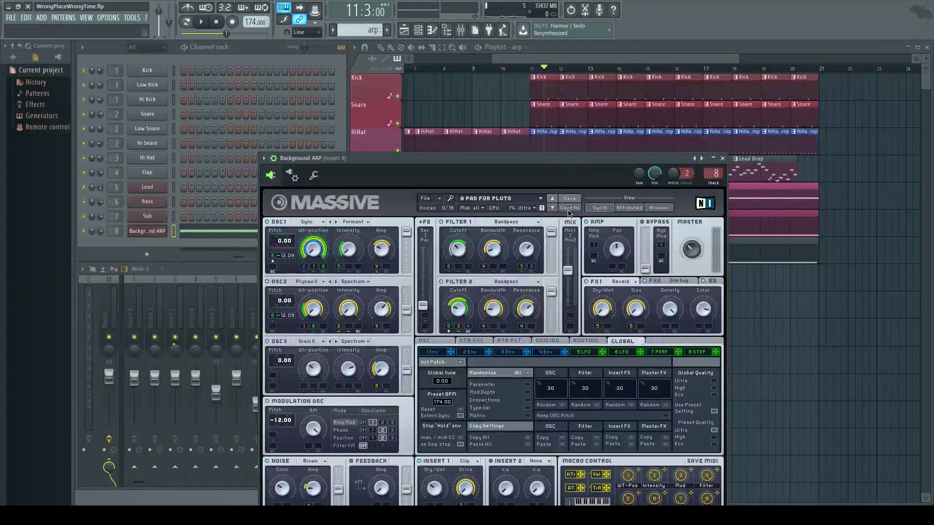
{"action": "left_click", "coordinate": [552, 208]}
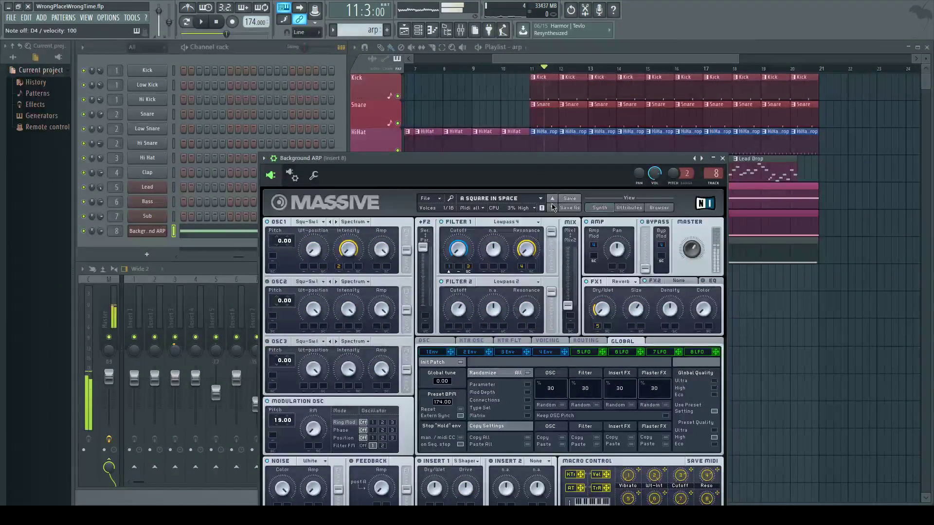
{"action": "left_click", "coordinate": [553, 208]}
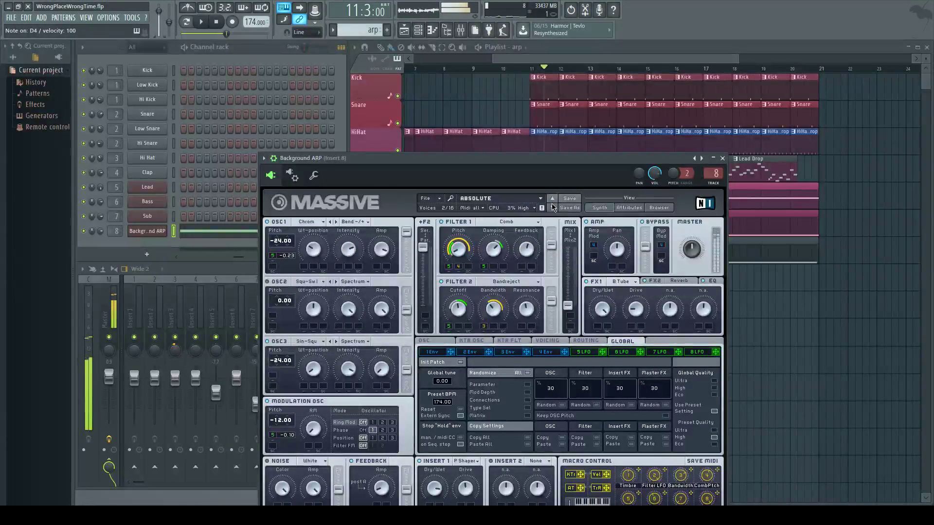
{"action": "left_click", "coordinate": [553, 208]}
{"action": "left_click", "coordinate": [553, 208]}
{"action": "left_click", "coordinate": [553, 207]}
{"action": "left_click", "coordinate": [552, 207]}
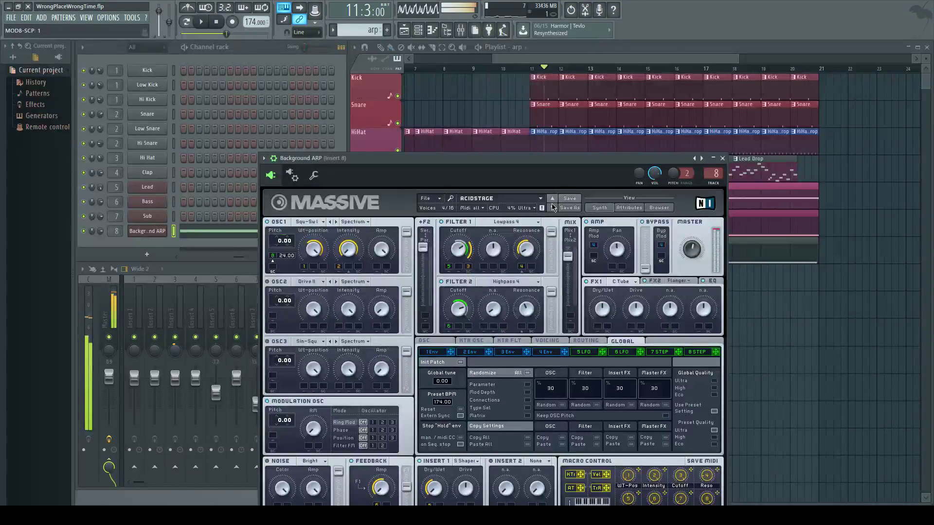
Close the synth and play the arrangement, muting and unmuting the Lead track to compare.
{"action": "left_click", "coordinate": [723, 159]}
{"action": "key", "text": "space"}
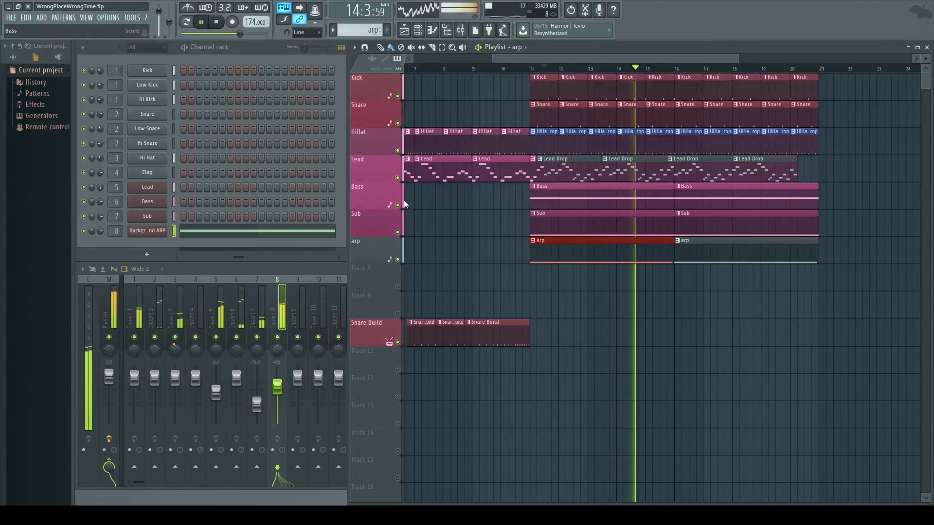
{"action": "left_click", "coordinate": [398, 178]}
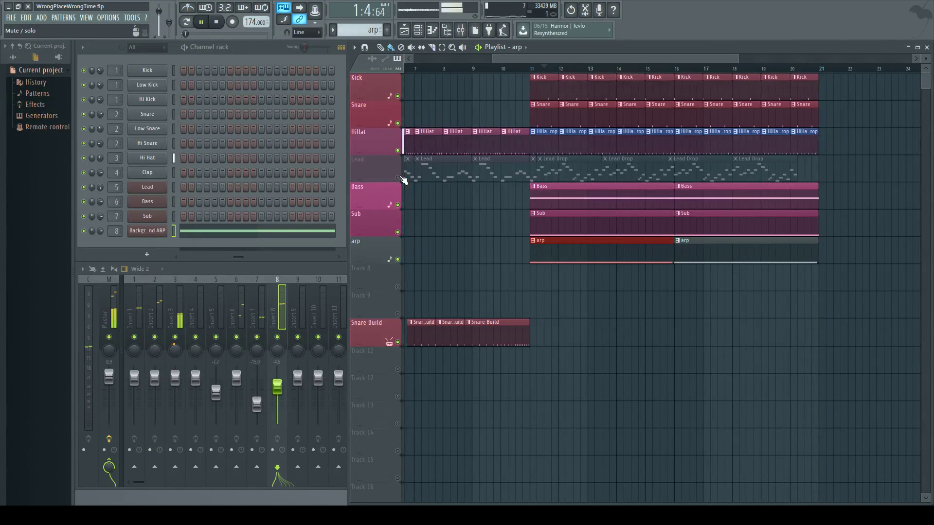
{"action": "left_click", "coordinate": [400, 178]}
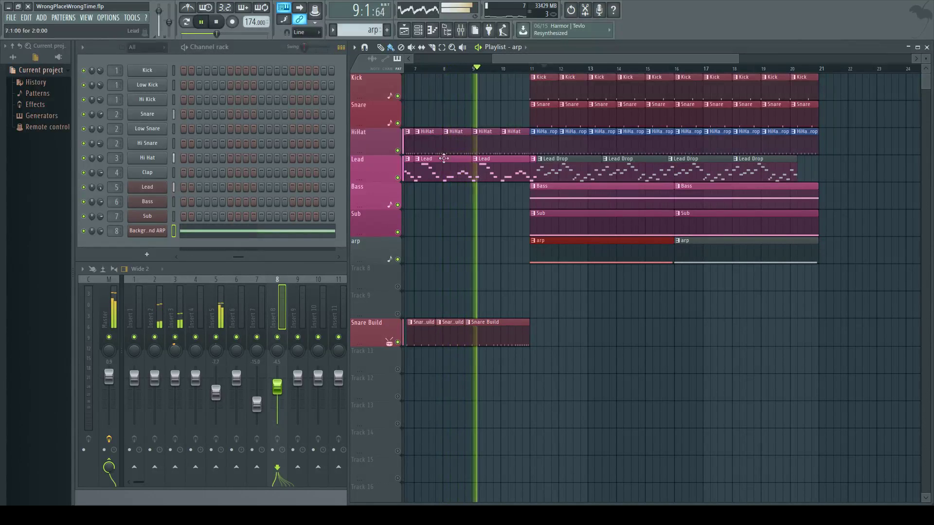
In the mixer, pan Insert 8 to the right and set Inserts 5, 7 and 8 to about -3.5, -11.3 and -10 dB.
{"action": "double_click", "coordinate": [286, 266]}
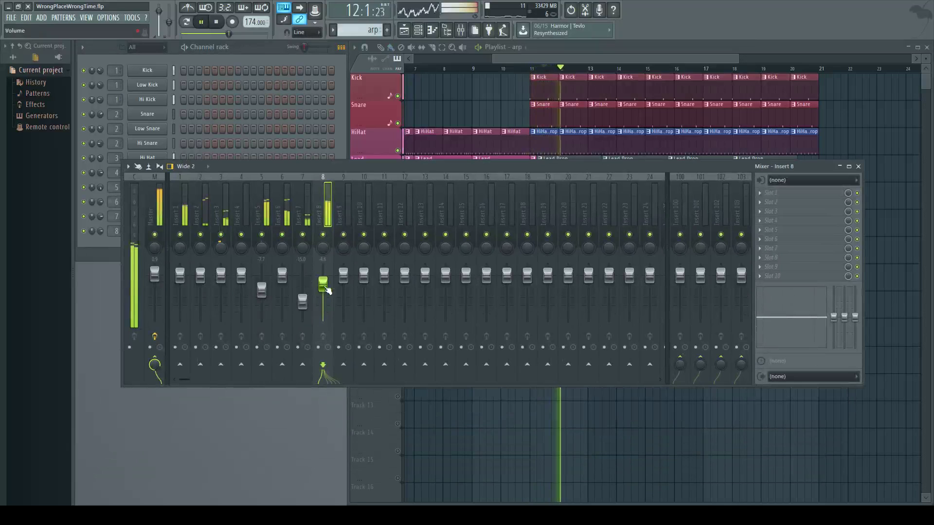
{"action": "left_click_drag", "start_coordinate": [323, 302], "coordinate": [322, 283]}
{"action": "left_click_drag", "start_coordinate": [323, 247], "coordinate": [324, 234]}
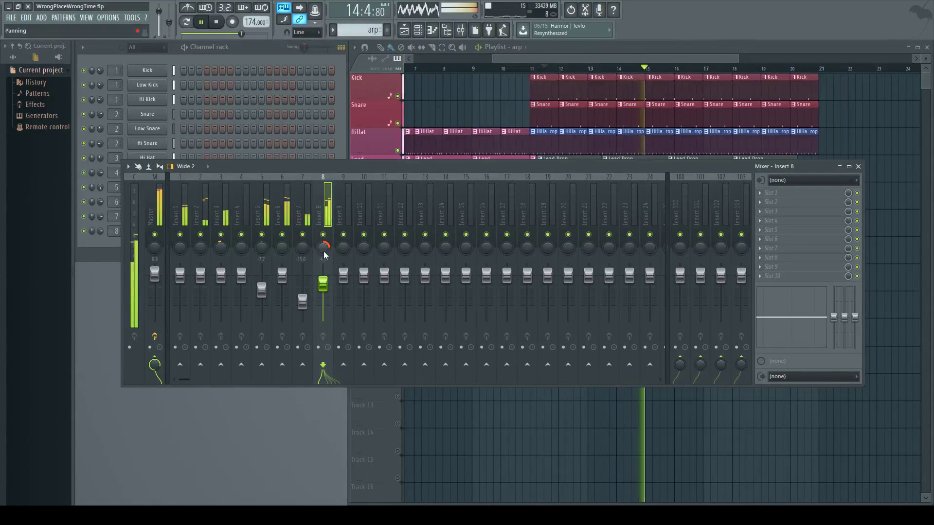
{"action": "left_click_drag", "start_coordinate": [323, 284], "coordinate": [261, 283]}
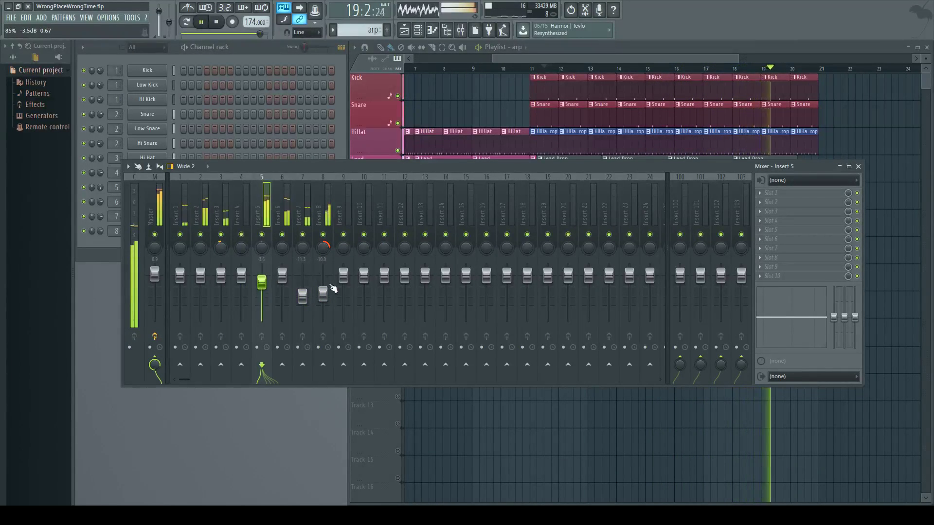
{"action": "left_click_drag", "start_coordinate": [324, 247], "coordinate": [323, 222]}
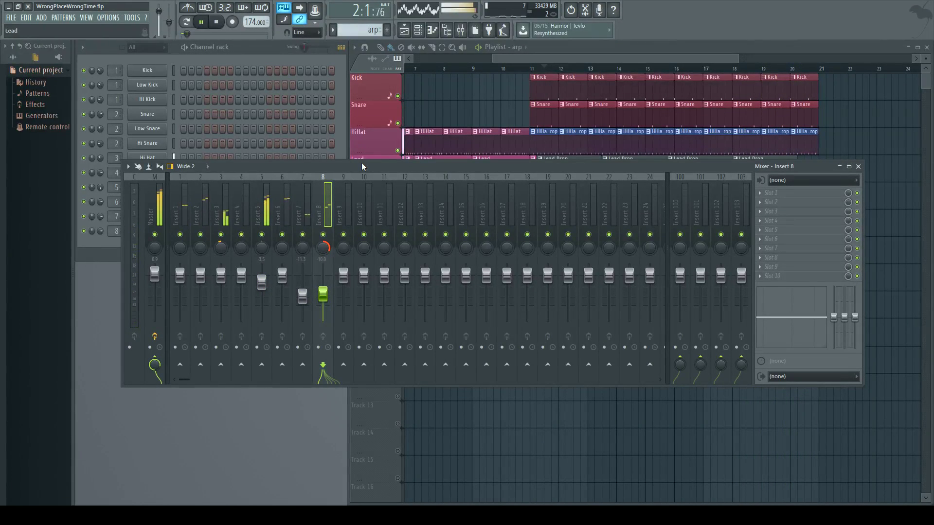
Move the mixer clear of the playlist and select the drop from bar 11 to bar 21 for looped playback.
{"action": "left_click_drag", "start_coordinate": [361, 162], "coordinate": [365, 226]}
{"action": "left_click", "coordinate": [532, 67]}
{"action": "left_click_drag", "start_coordinate": [531, 68], "coordinate": [819, 63]}
Bring the mixer back up and raise the volume of Insert 8 to the level of the untouched inserts.
{"action": "left_click_drag", "start_coordinate": [337, 235], "coordinate": [331, 182]}
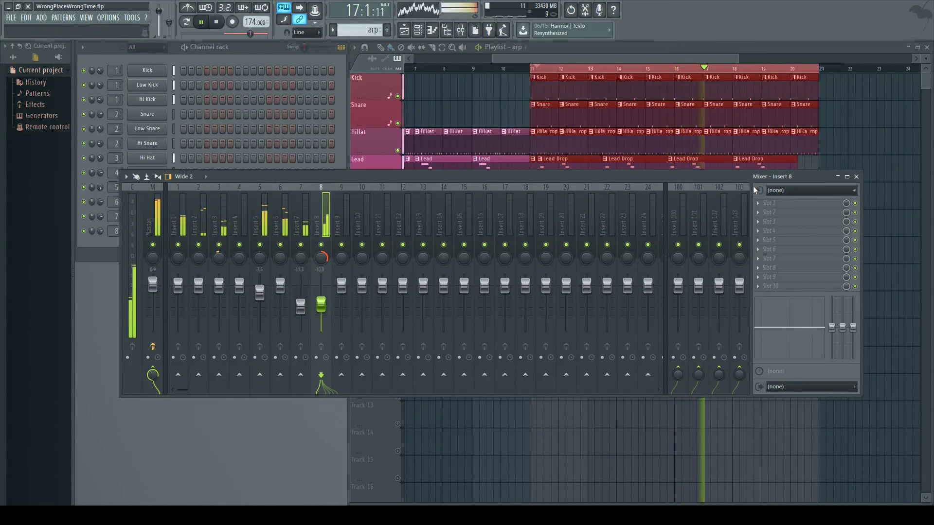
{"action": "left_click_drag", "start_coordinate": [726, 182], "coordinate": [710, 137]}
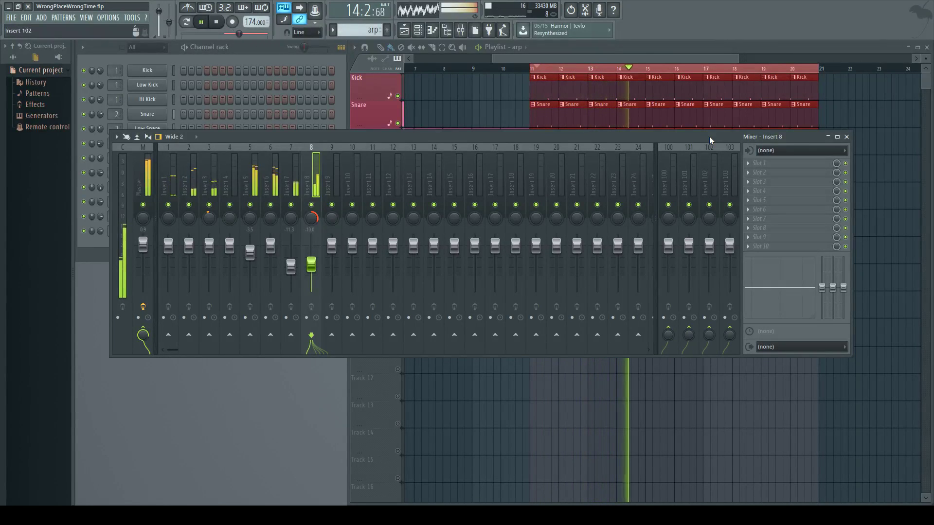
{"action": "left_click_drag", "start_coordinate": [311, 265], "coordinate": [312, 245]}
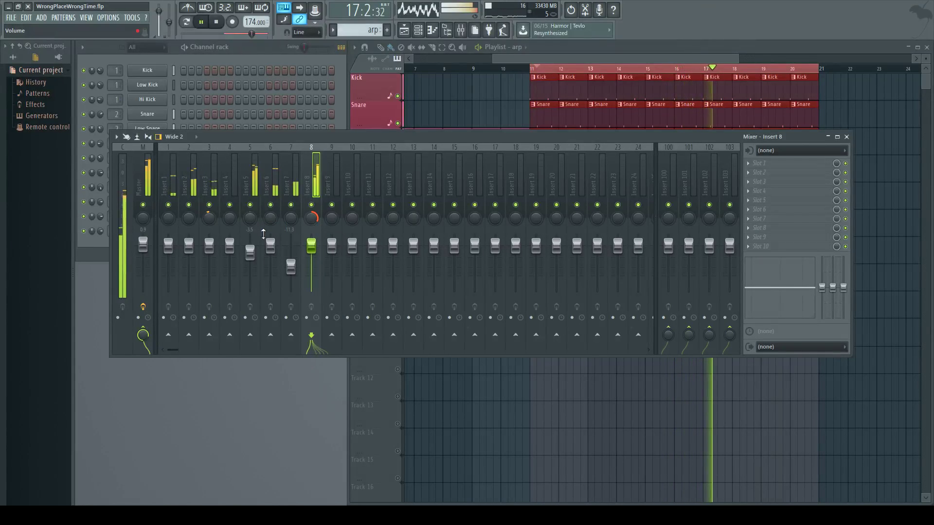
Try panning Insert 5 to about 38% left in the mixer while reducing Insert 8's right pan.
{"action": "left_click_drag", "start_coordinate": [257, 212], "coordinate": [251, 231]}
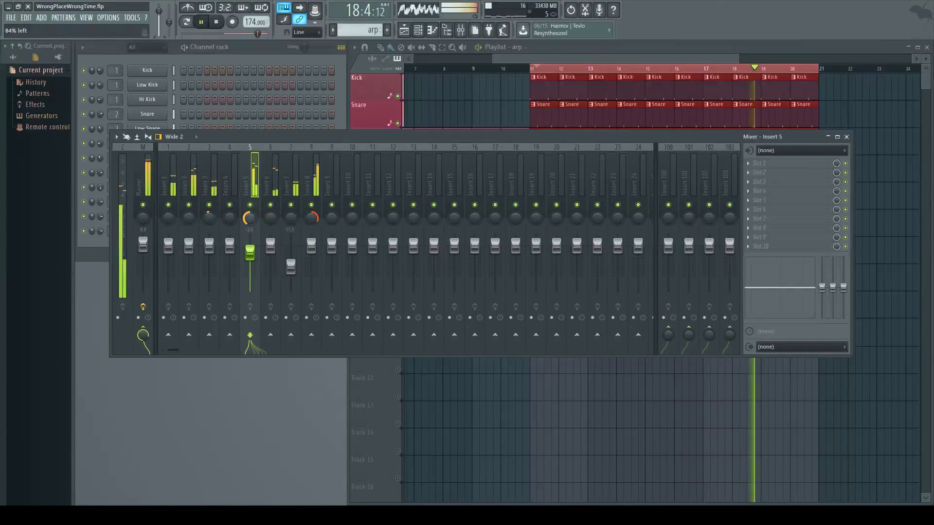
{"action": "left_click", "coordinate": [313, 216]}
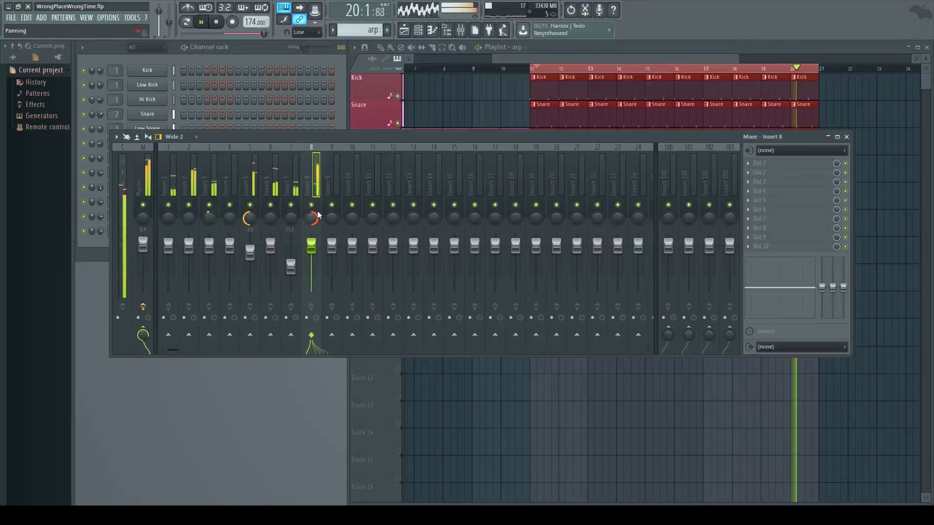
{"action": "left_click_drag", "start_coordinate": [250, 219], "coordinate": [249, 209]}
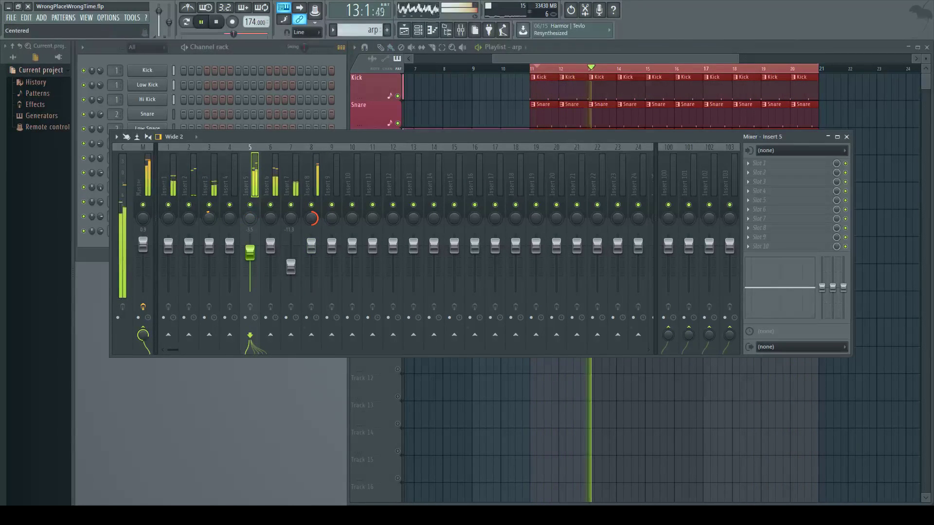
{"action": "key", "text": "ctrl+z"}
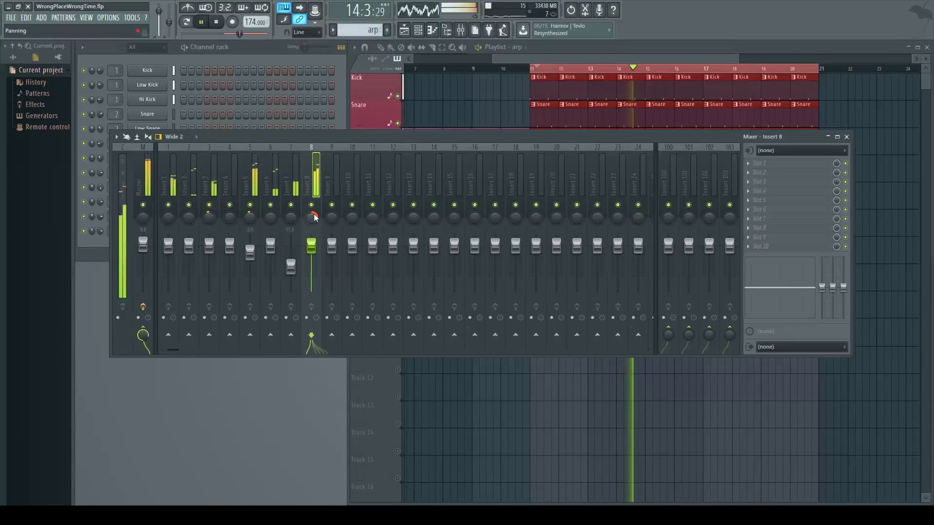
{"action": "left_click_drag", "start_coordinate": [253, 214], "coordinate": [250, 214]}
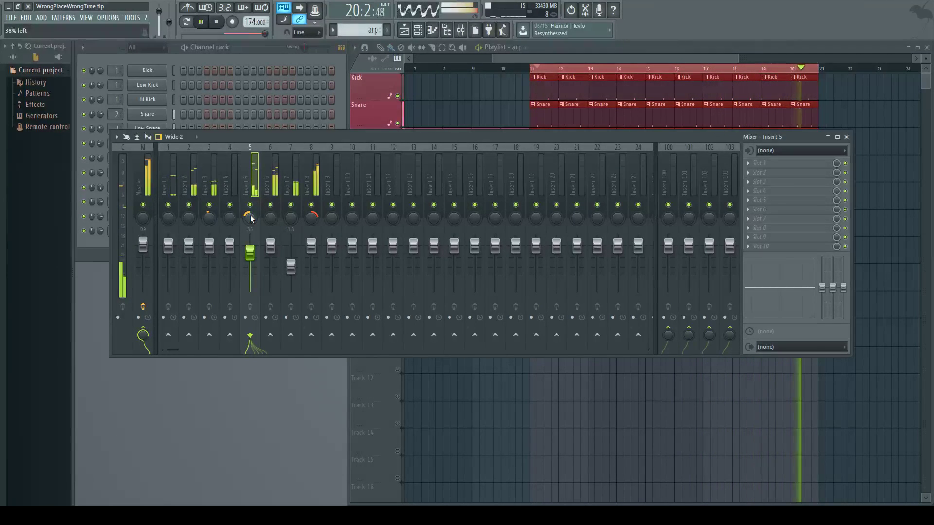
Lower Insert 8 to about -4.3 dB, move the mixer clear of the arp track, and set Insert 7 to about -6.4 dB during playback.
{"action": "left_click_drag", "start_coordinate": [311, 244], "coordinate": [309, 258]}
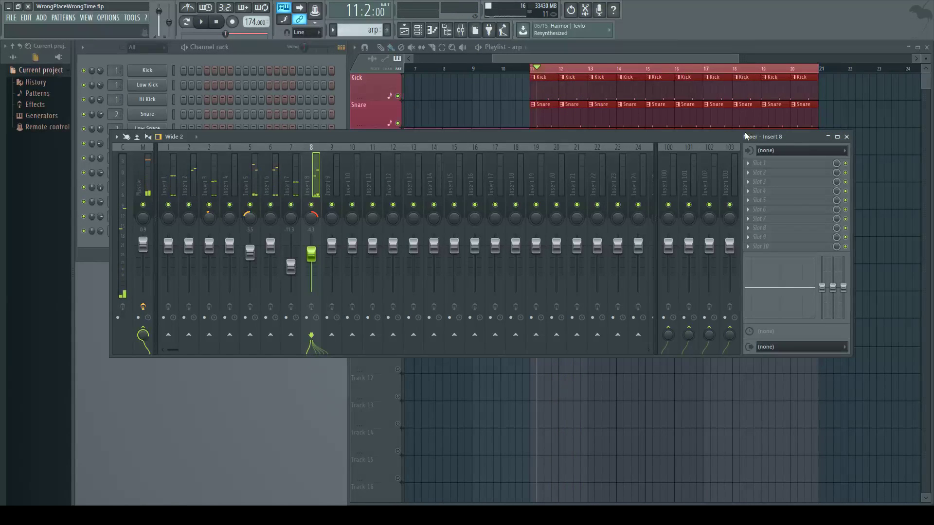
{"action": "left_click_drag", "start_coordinate": [720, 140], "coordinate": [774, 281]}
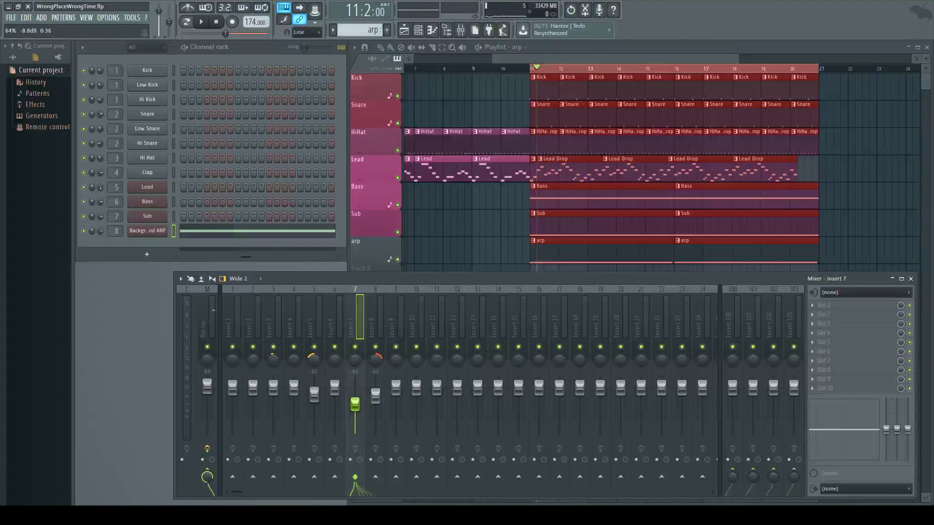
{"action": "key", "text": "space"}
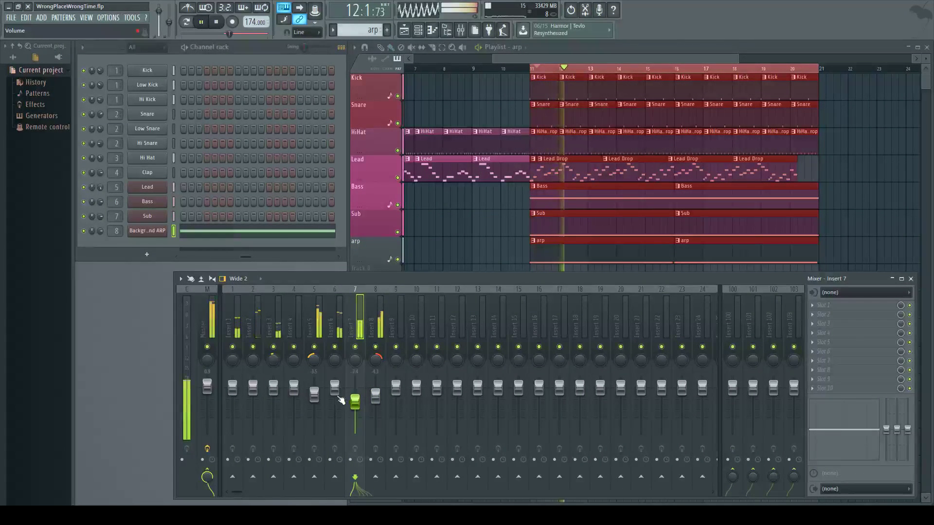
{"action": "mouse_move", "coordinate": [356, 401]}
{"action": "left_mouse_down"}
{"action": "mouse_move", "coordinate": [355, 376]}
{"action": "mouse_move", "coordinate": [356, 398]}
{"action": "left_mouse_up"}
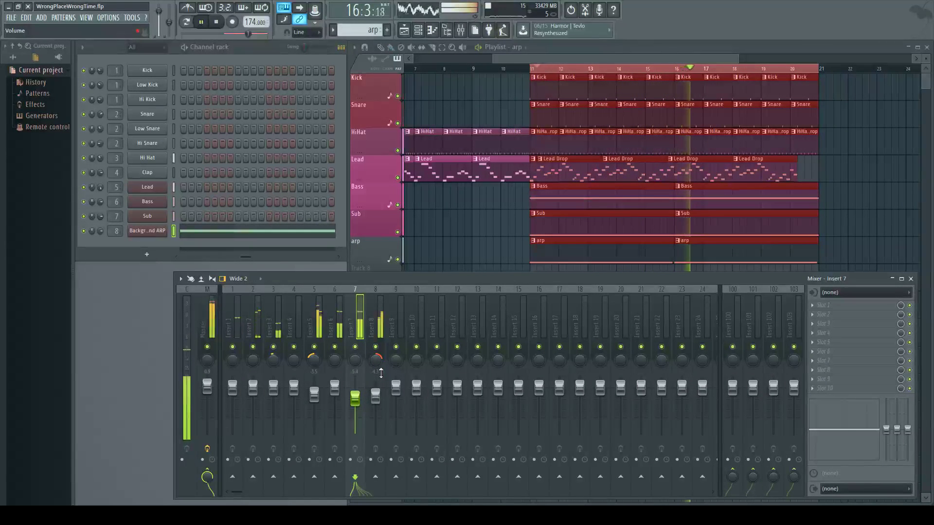
Solo the arp track, try panning Insert 8 further right, and bring all tracks back.
{"action": "scroll", "coordinate": [404, 243], "scroll_direction": "down", "scroll_amount": 1}
{"action": "right_click", "coordinate": [398, 232]}
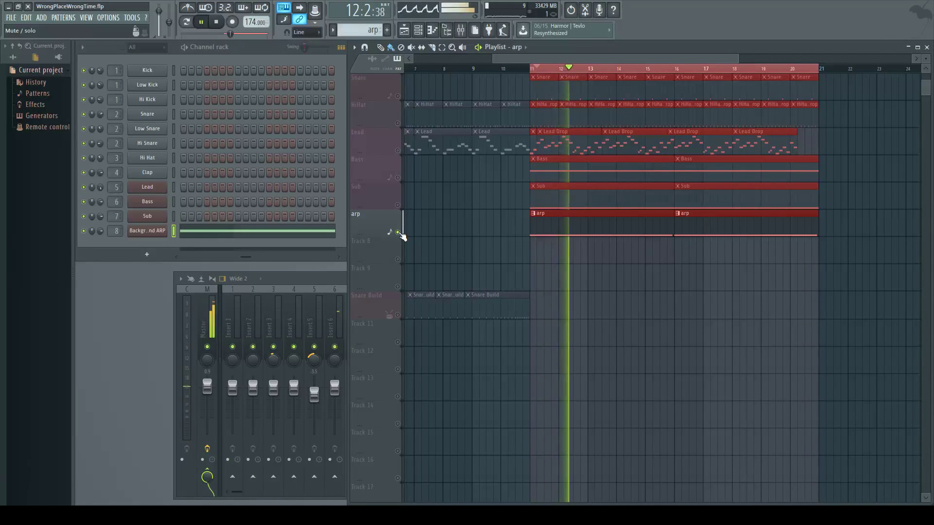
{"action": "double_click", "coordinate": [317, 279]}
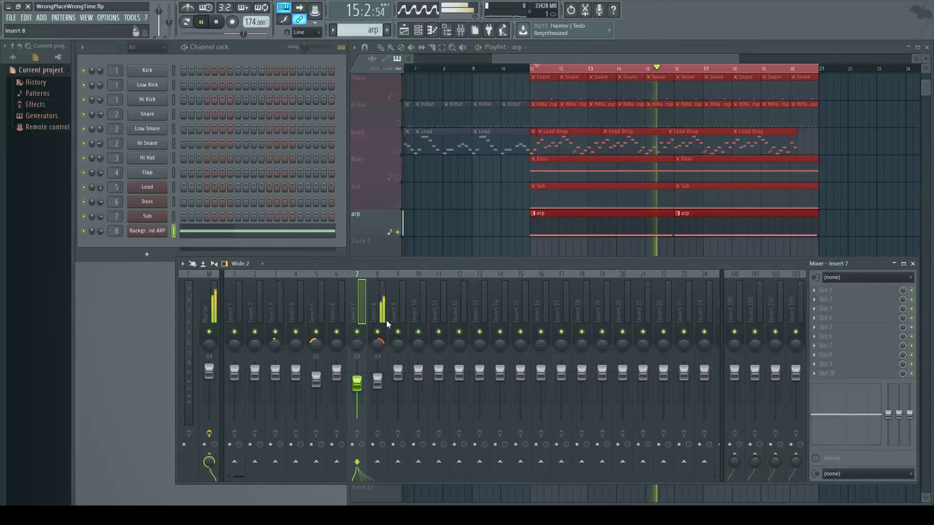
{"action": "left_click", "coordinate": [377, 345]}
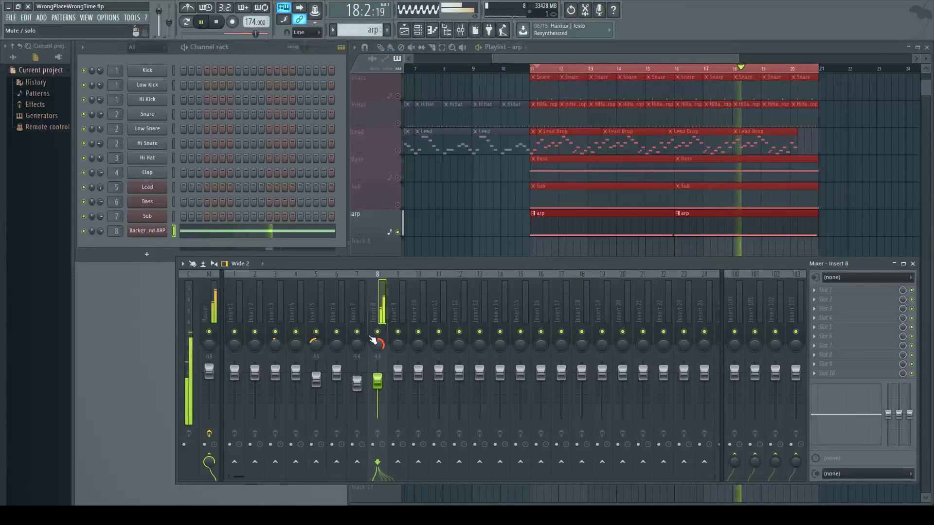
{"action": "right_click", "coordinate": [398, 232]}
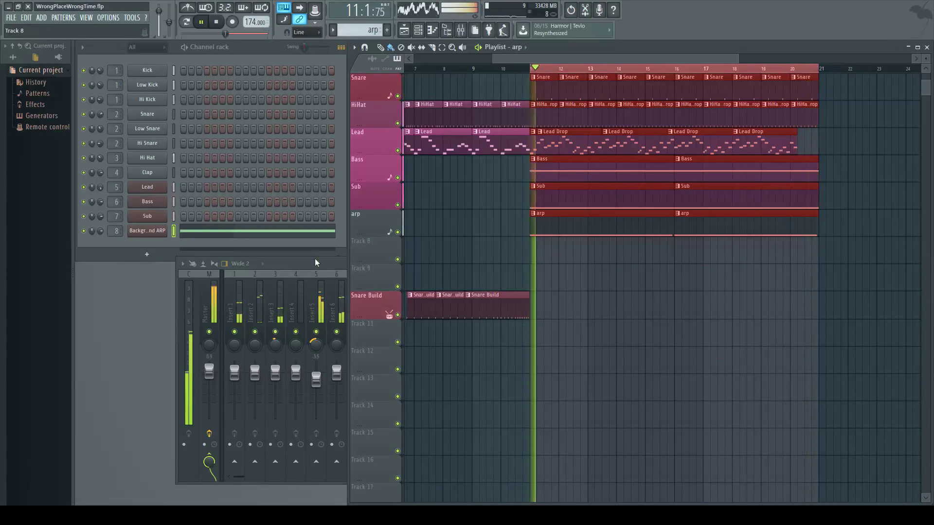
Set Insert 8 to about -7.3 dB and pan it slightly left, and raise Insert 5's volume with its pan centred.
{"action": "left_click_drag", "start_coordinate": [314, 259], "coordinate": [306, 212]}
{"action": "left_click_drag", "start_coordinate": [368, 333], "coordinate": [369, 340]}
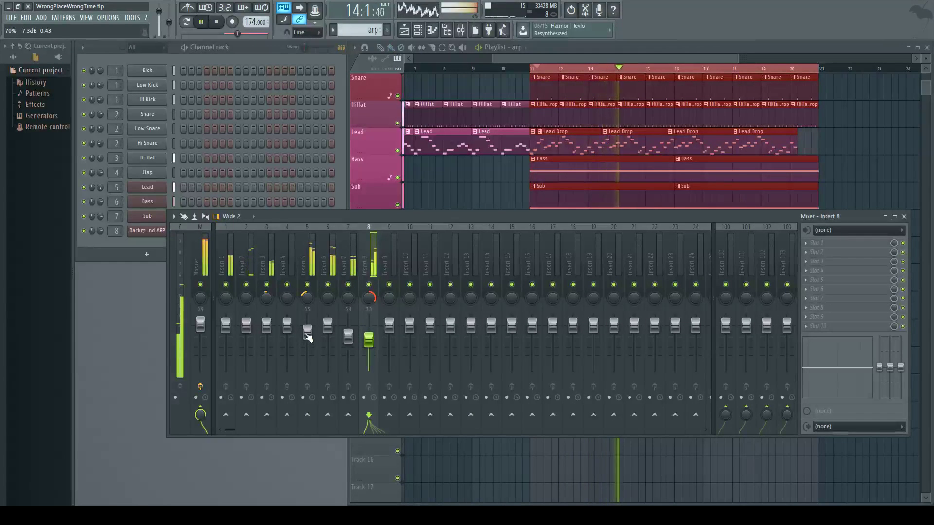
{"action": "left_click_drag", "start_coordinate": [306, 334], "coordinate": [307, 331]}
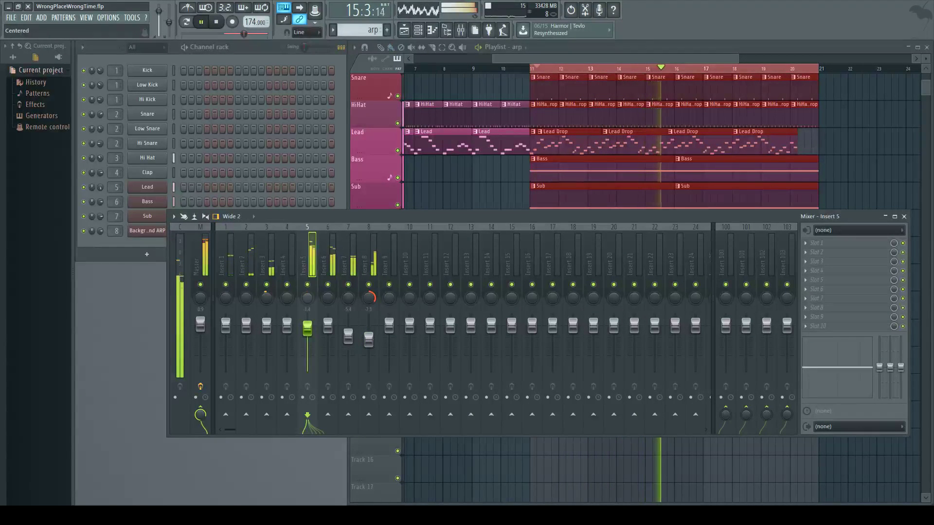
{"action": "left_click", "coordinate": [368, 340]}
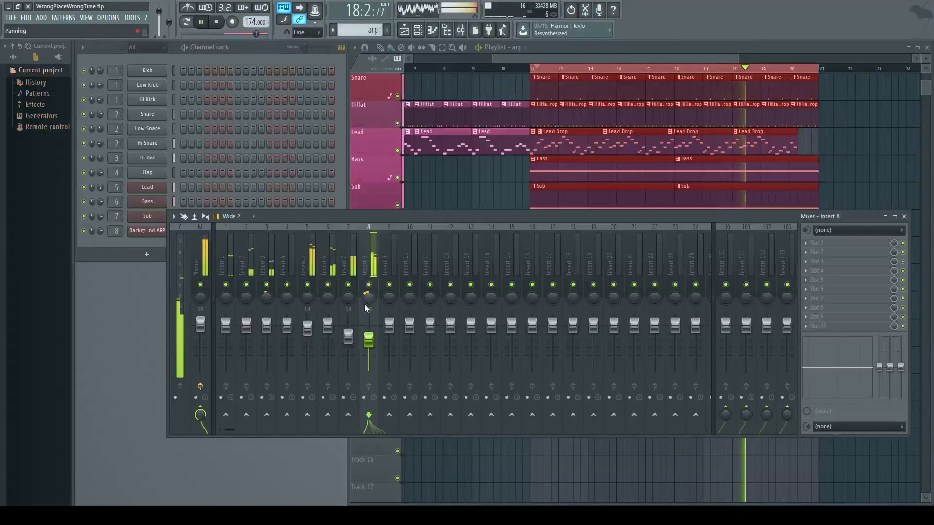
{"action": "left_click_drag", "start_coordinate": [367, 297], "coordinate": [367, 300]}
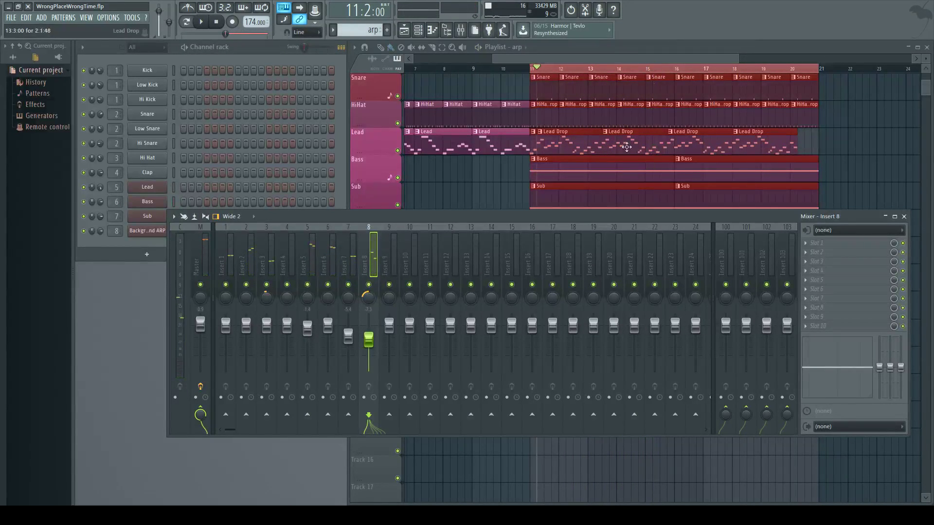
Listen to the drop with the Kick soloed, add the Snare and HiHat one by one, and restore all tracks.
{"action": "scroll", "coordinate": [565, 139], "scroll_direction": "up", "scroll_amount": 1}
{"action": "left_click", "coordinate": [401, 141]}
{"action": "right_click", "coordinate": [397, 96]}
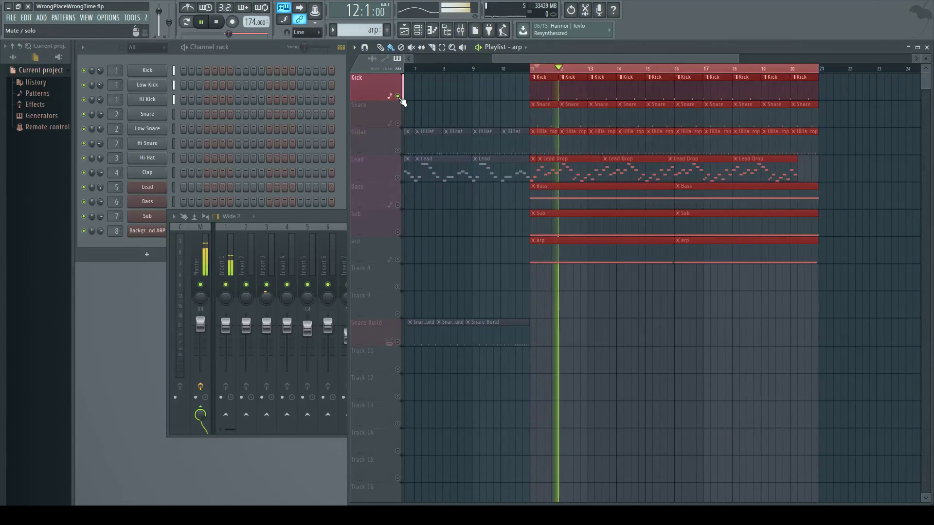
{"action": "left_click", "coordinate": [398, 123]}
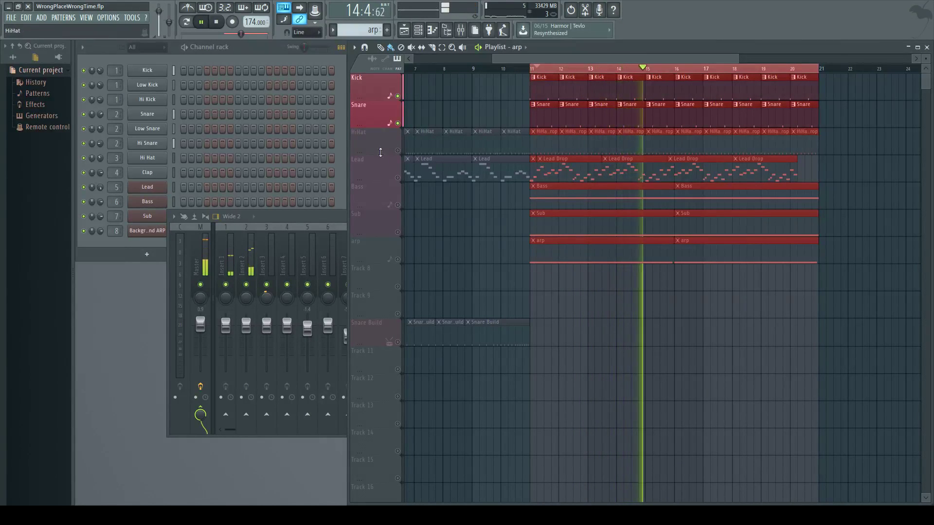
{"action": "left_click", "coordinate": [398, 150]}
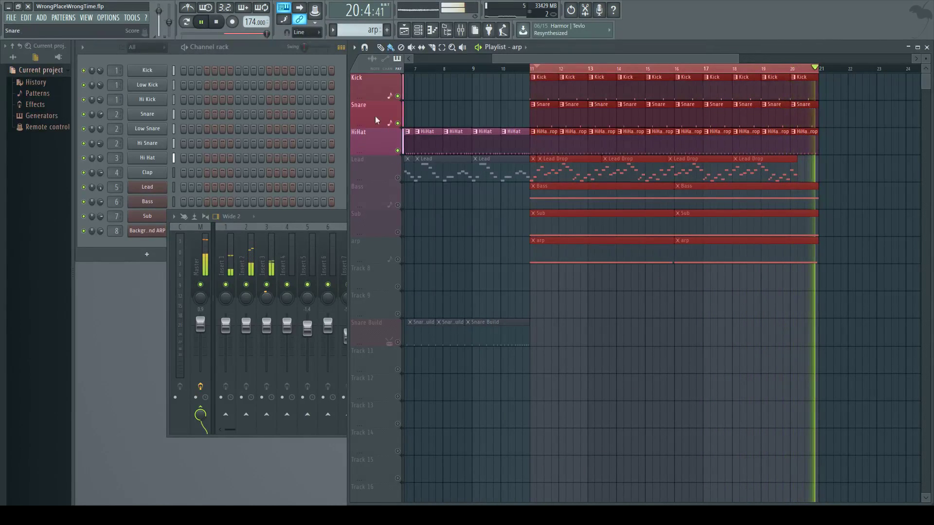
{"action": "right_click", "coordinate": [398, 178]}
{"action": "right_click", "coordinate": [398, 178]}
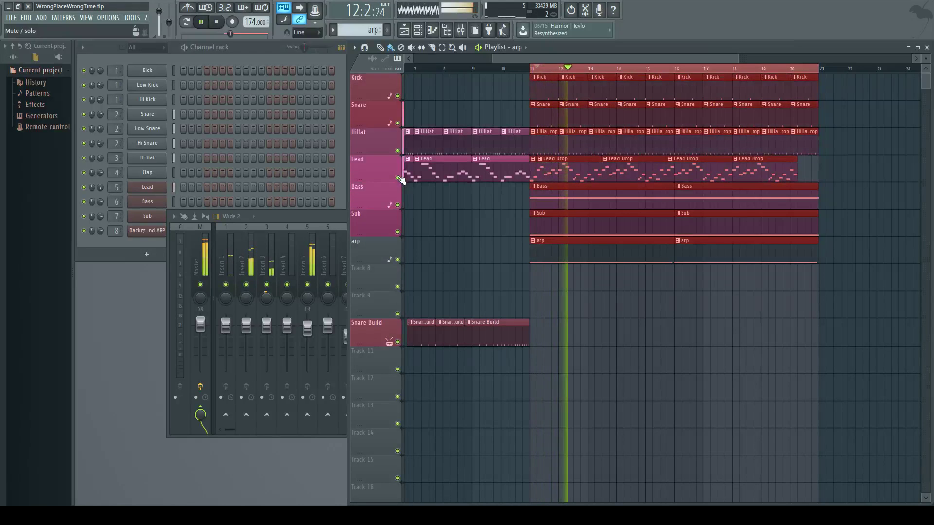
Stop the drop loop and play the arrangement from about bar 5 through the build-up.
{"action": "left_click", "coordinate": [511, 70]}
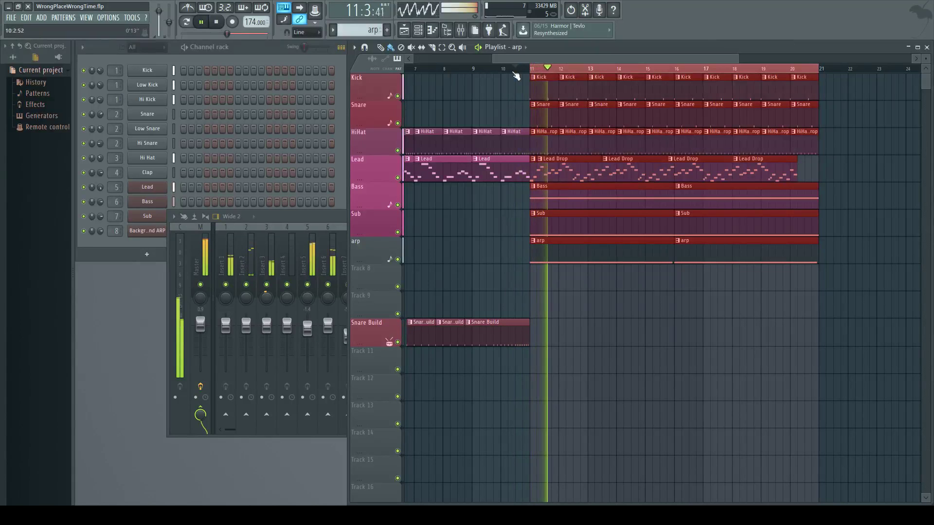
{"action": "key", "text": "space"}
{"action": "left_click_drag", "start_coordinate": [517, 72], "coordinate": [457, 73]}
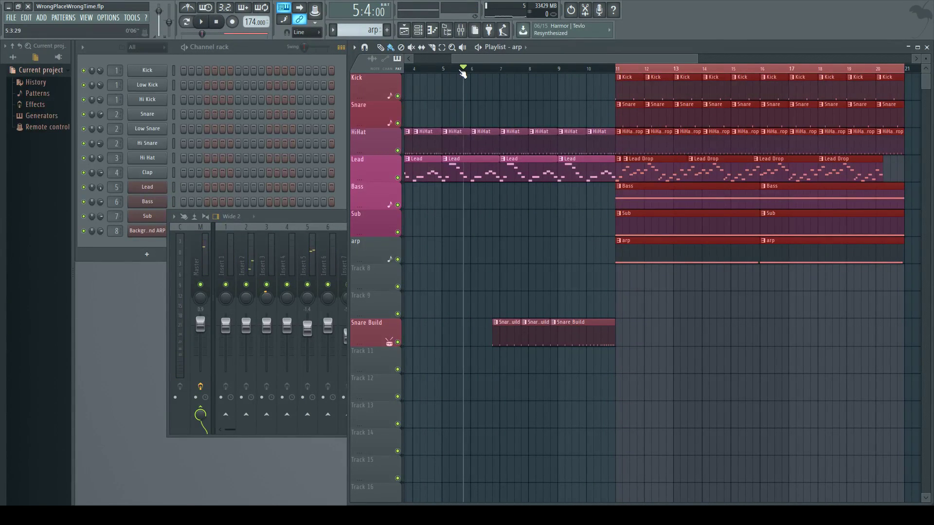
{"action": "key", "text": "space"}
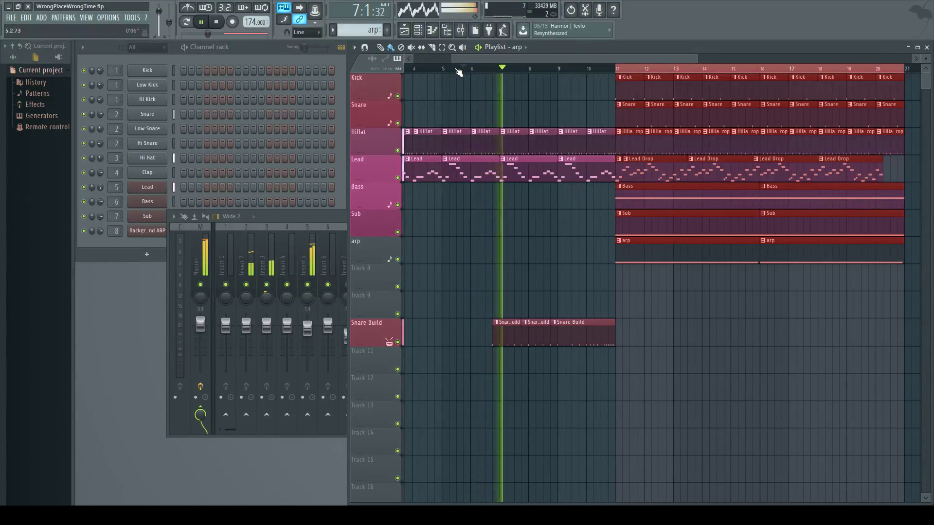
Solo Snare Build together with HiHat, Snare and Kick, and replay the drums from about bar 4.
{"action": "right_click", "coordinate": [398, 342]}
{"action": "left_click", "coordinate": [397, 151]}
{"action": "left_click", "coordinate": [398, 124]}
{"action": "left_click", "coordinate": [398, 96]}
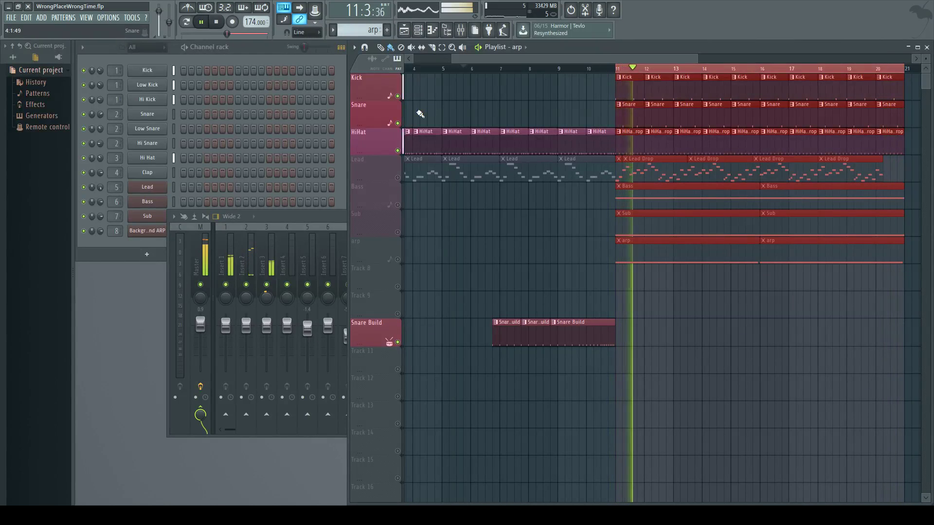
{"action": "left_click", "coordinate": [424, 70]}
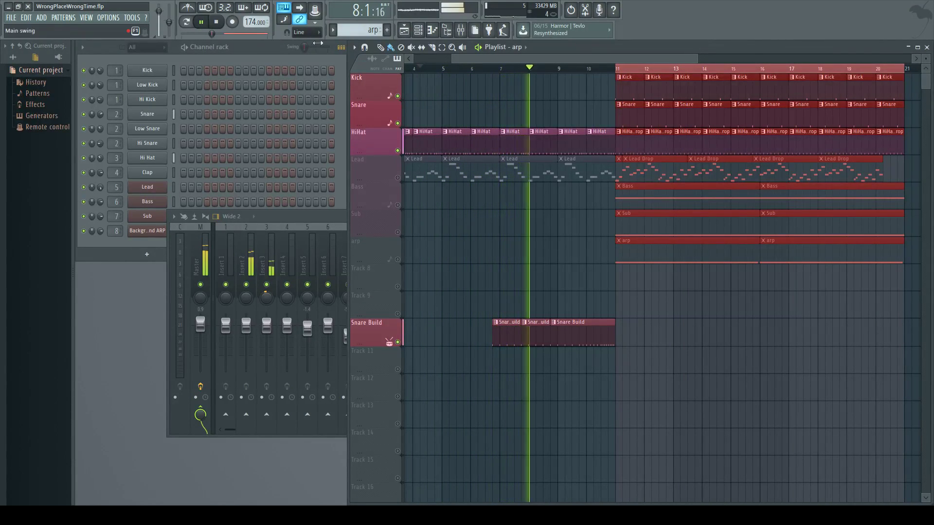
Try the drums at a tempo of 221 BPM and return the tempo to 174 BPM.
{"action": "left_click_drag", "start_coordinate": [255, 22], "coordinate": [256, 10]}
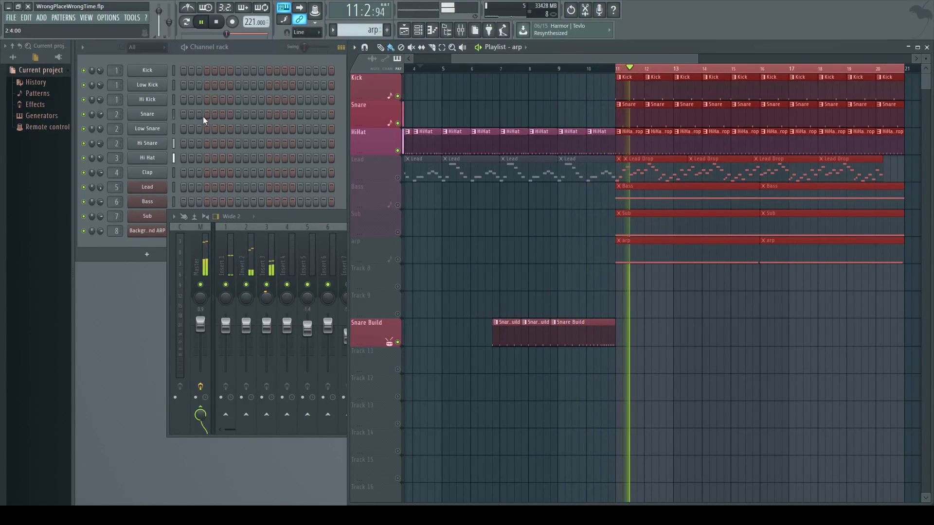
{"action": "mouse_move", "coordinate": [242, 19]}
{"action": "left_mouse_down"}
{"action": "mouse_move", "coordinate": [242, 44]}
{"action": "mouse_move", "coordinate": [249, 22]}
{"action": "left_mouse_up"}
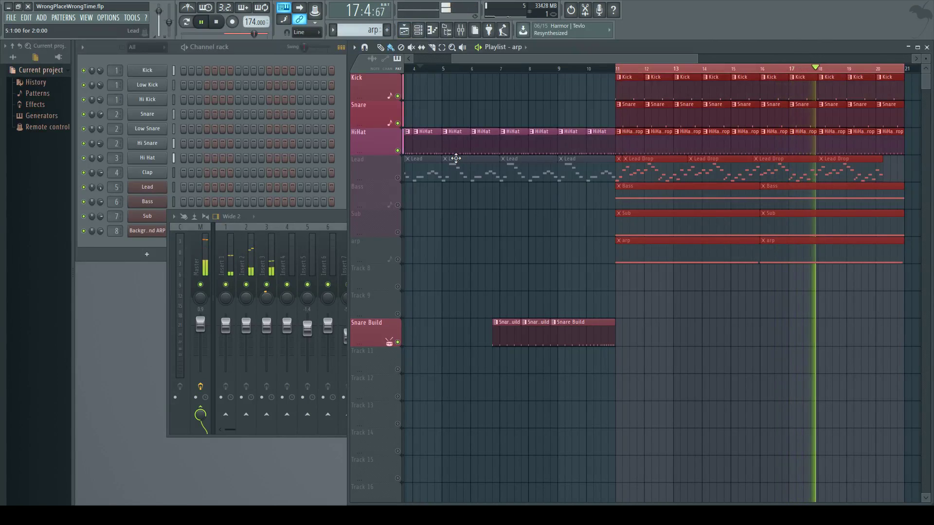
Stop playback and unmute the Lead, Bass, Sub and arp tracks.
{"action": "key", "text": "space"}
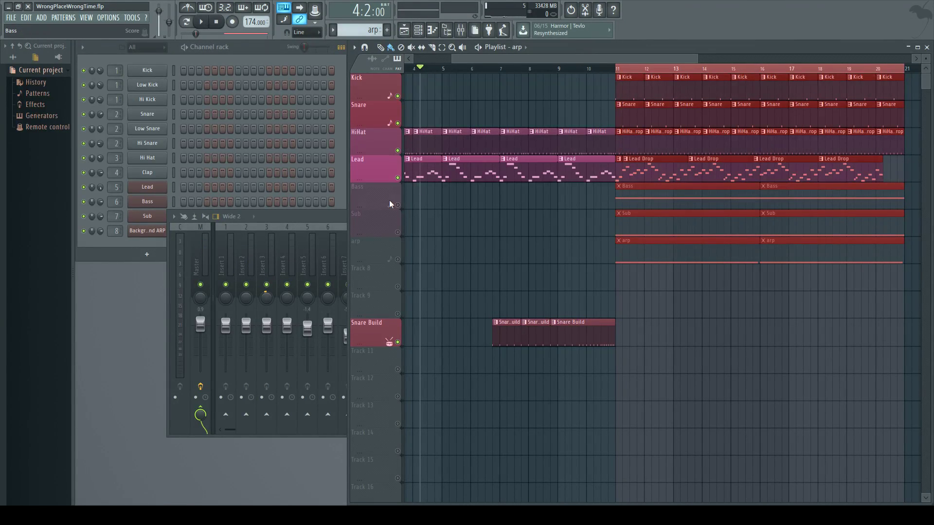
{"action": "left_click", "coordinate": [398, 232]}
{"action": "left_click", "coordinate": [397, 259]}
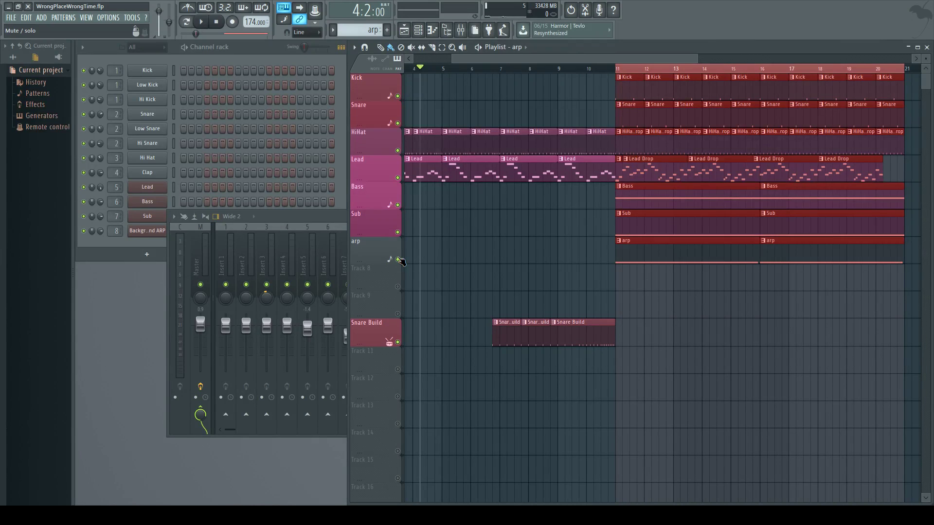
Play the arrangement with all tracks enabled from about bar 4 into the drop, showing the playlist from bar 1.
{"action": "key", "text": "space"}
{"action": "left_click_drag", "start_coordinate": [472, 56], "coordinate": [239, 59]}
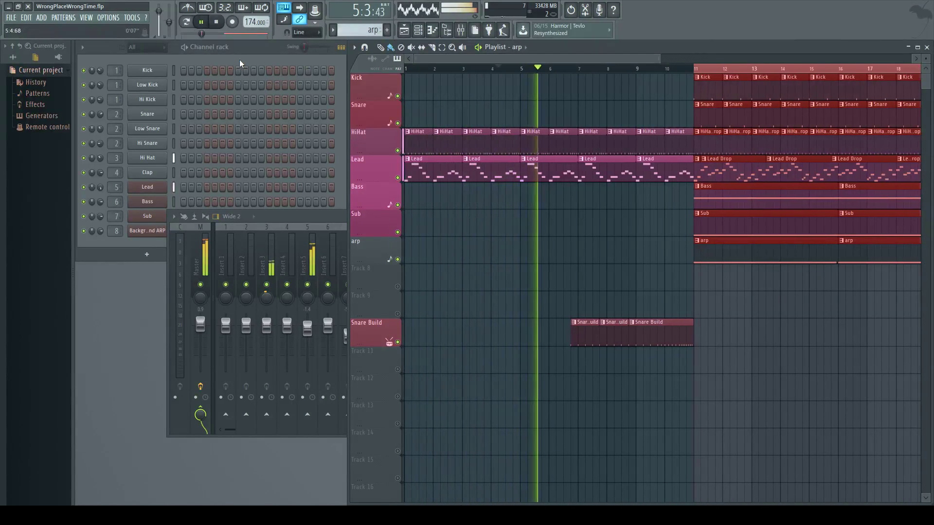
{"action": "key", "text": "space"}
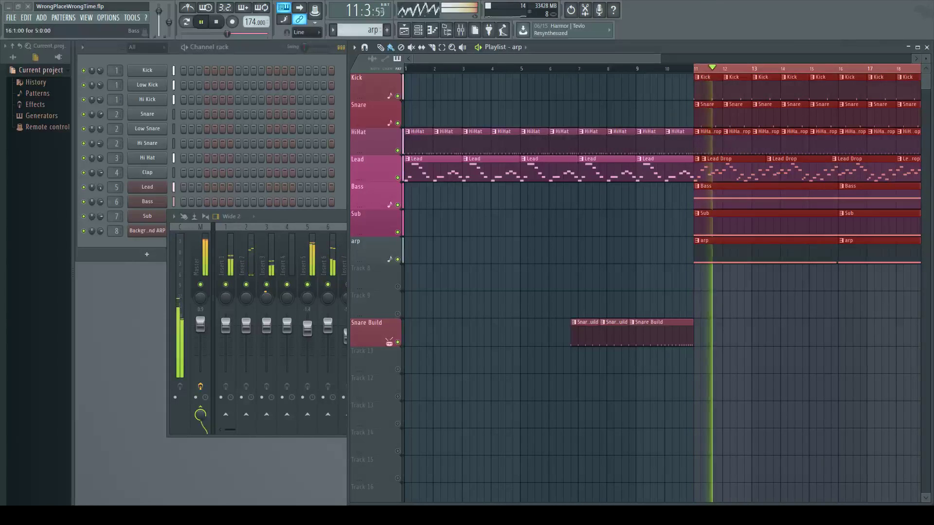
{"action": "key", "text": "space"}
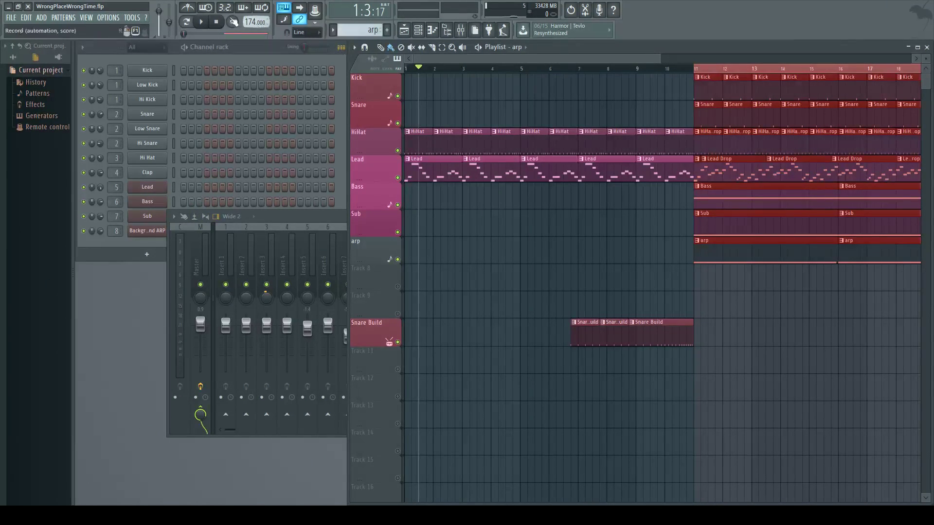
Play the arrangement from the beginning and place the mixer beneath the channel rack with the playlist in front.
{"action": "left_click", "coordinate": [201, 22]}
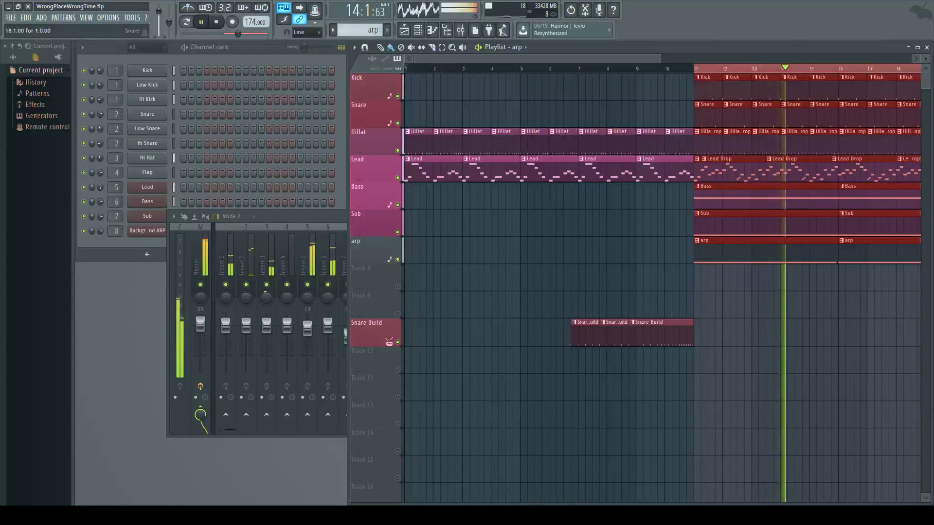
{"action": "left_click_drag", "start_coordinate": [270, 212], "coordinate": [210, 248]}
{"action": "left_click", "coordinate": [551, 50]}
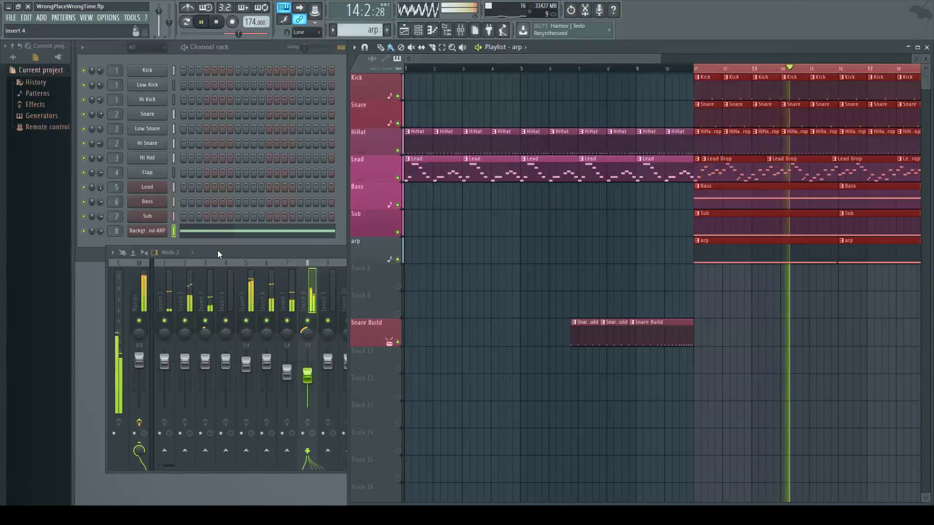
Lower the Lead and arp faders, raise the Sub fader, and place the mixer beneath the channel rack behind the playlist.
{"action": "left_click", "coordinate": [199, 27]}
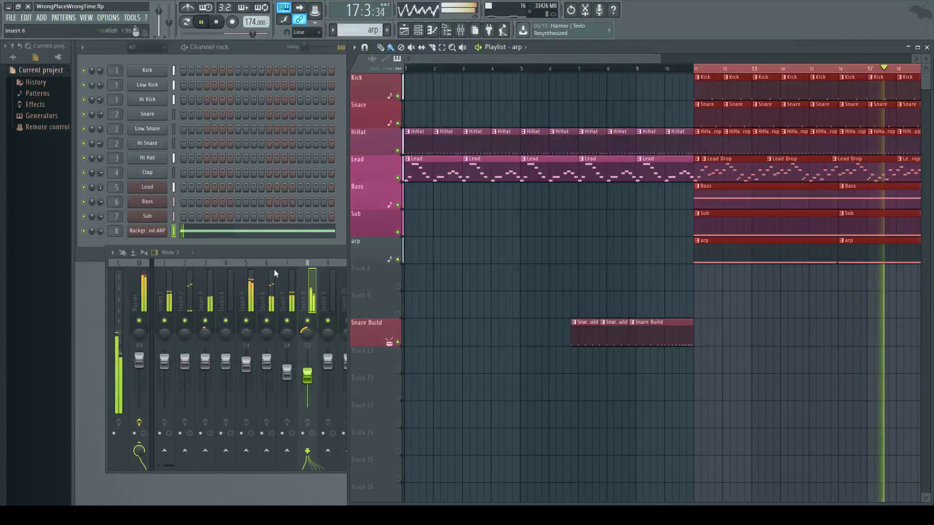
{"action": "left_click_drag", "start_coordinate": [288, 252], "coordinate": [392, 273]}
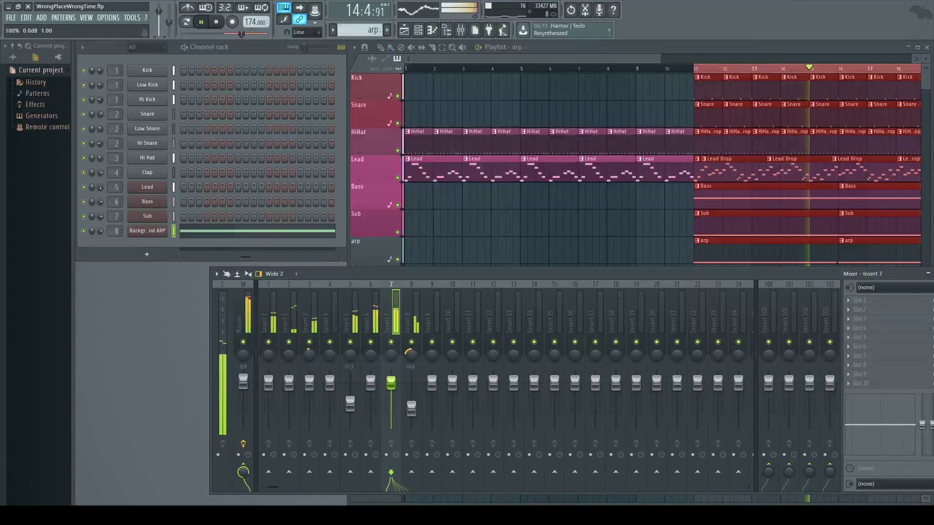
{"action": "left_click_drag", "start_coordinate": [742, 271], "coordinate": [661, 263]}
{"action": "left_click_drag", "start_coordinate": [550, 260], "coordinate": [419, 271]}
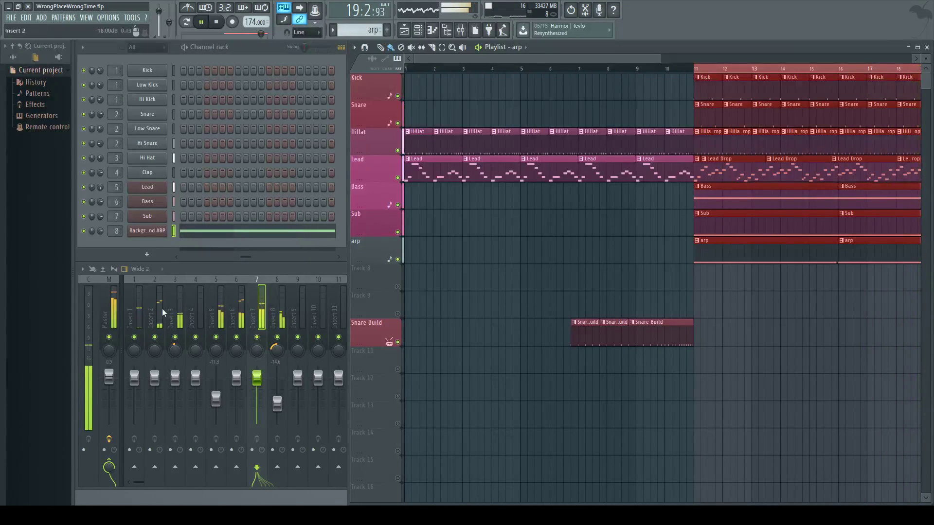
Stop playback and replay the intro from bar 1 several times to check the new levels.
{"action": "key", "text": "space"}
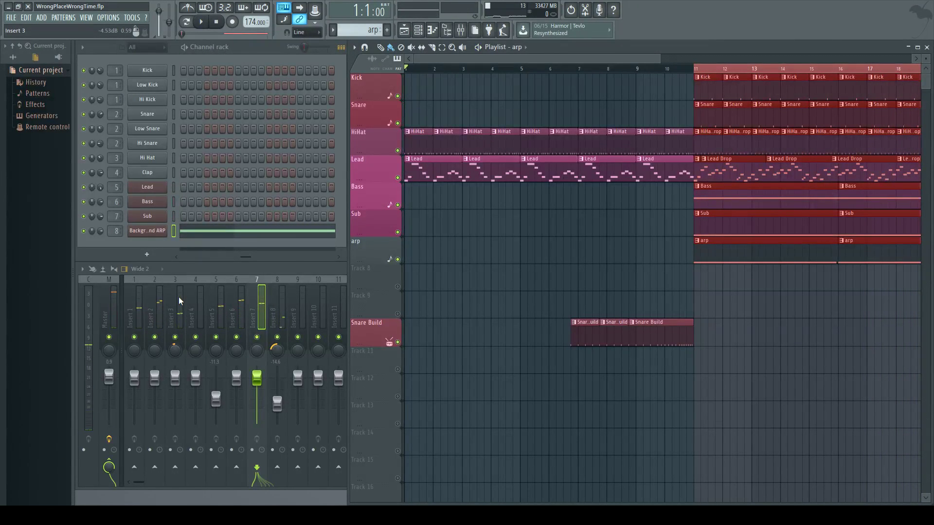
{"action": "key", "text": "space"}
{"action": "key", "text": "space"}
{"action": "key", "text": "space"}
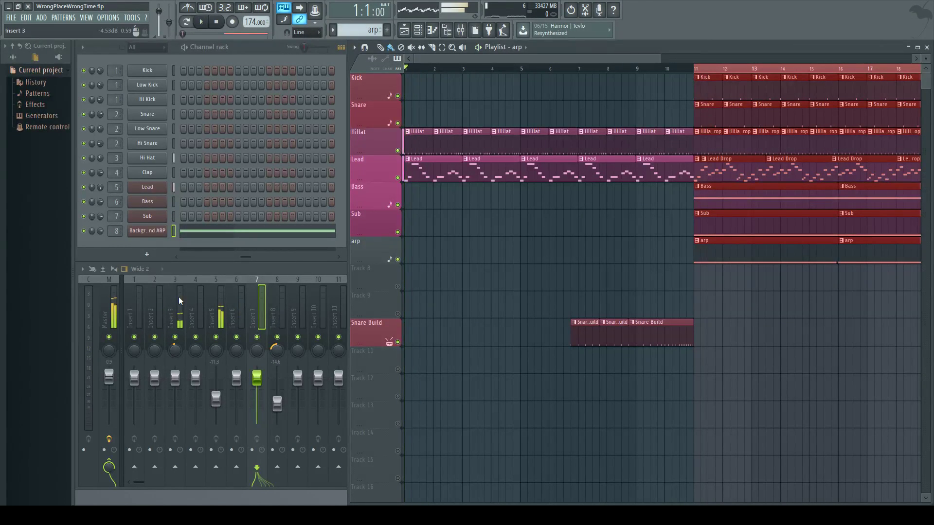
{"action": "key", "text": "space"}
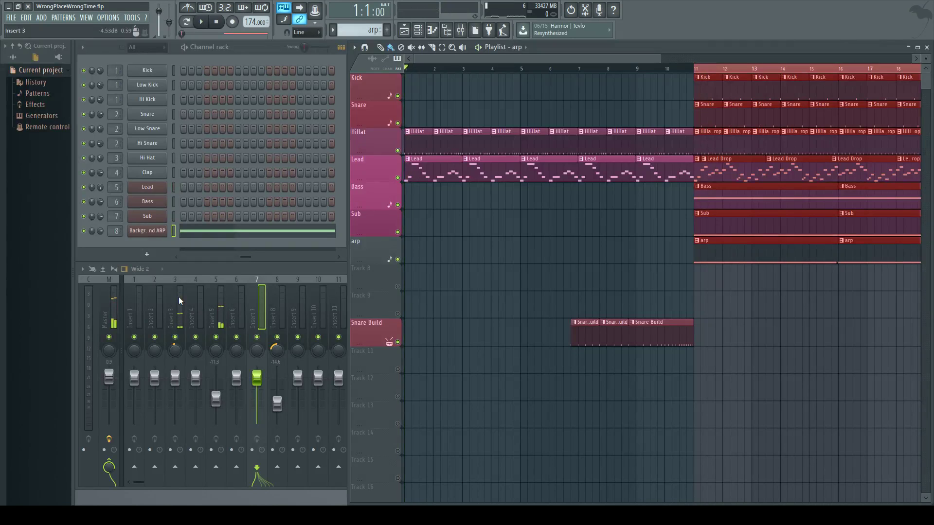
{"action": "key", "text": "space"}
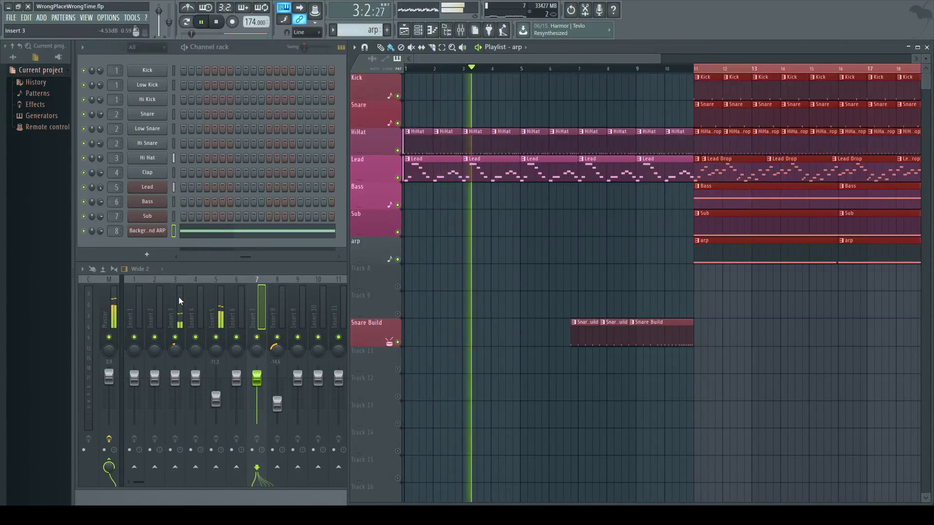
Try the MAIN LEAD preset in the Lead channel's Massive synth and close the synth window.
{"action": "left_click", "coordinate": [153, 188]}
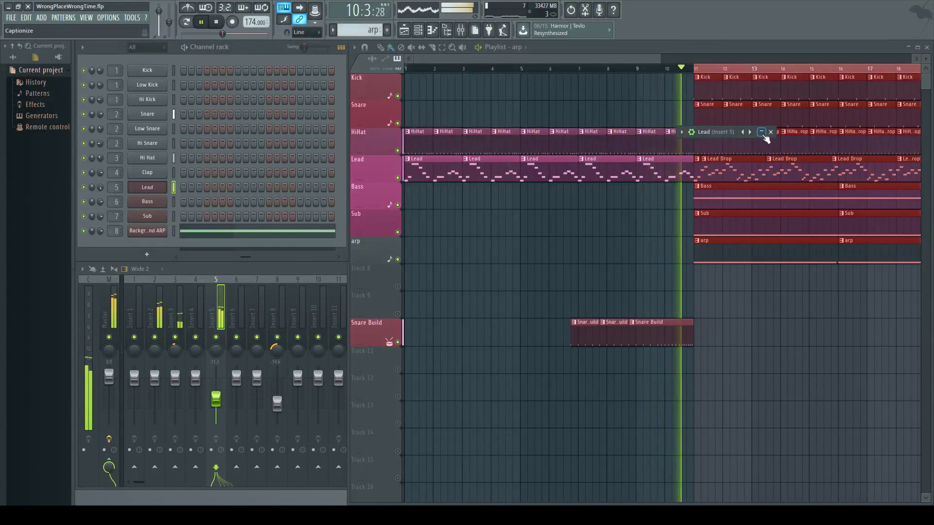
{"action": "left_click", "coordinate": [761, 132]}
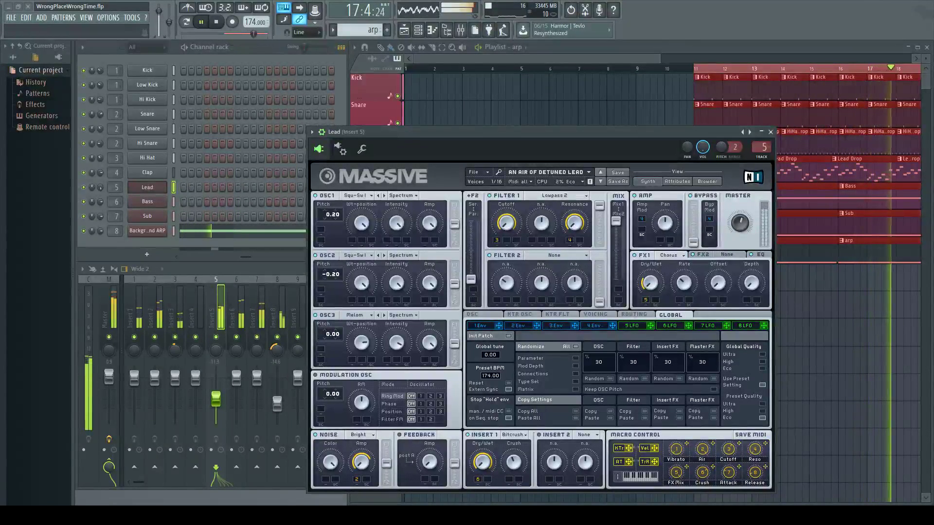
{"action": "key", "text": "space"}
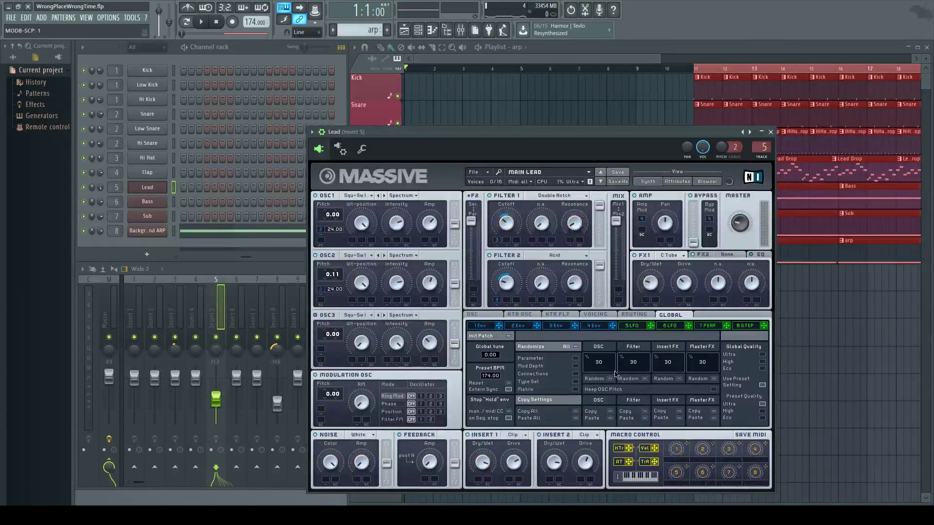
{"action": "left_click", "coordinate": [771, 133]}
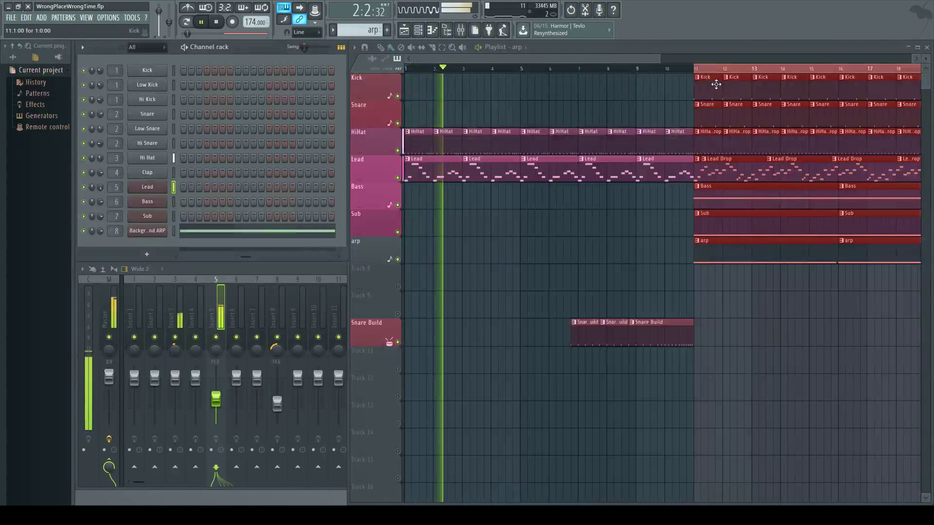
Play the drop from about bar 11 and stop playback.
{"action": "left_click", "coordinate": [693, 58]}
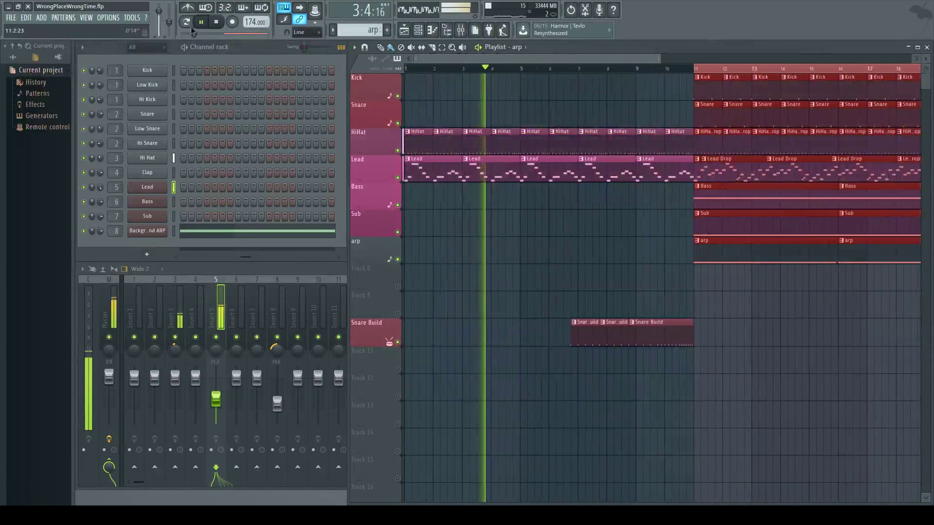
{"action": "left_click", "coordinate": [697, 69]}
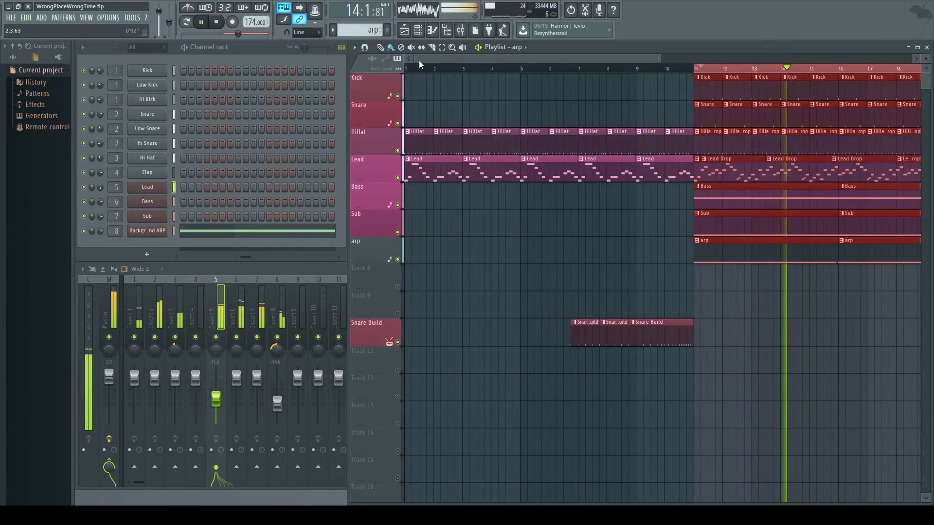
{"action": "key", "text": "space"}
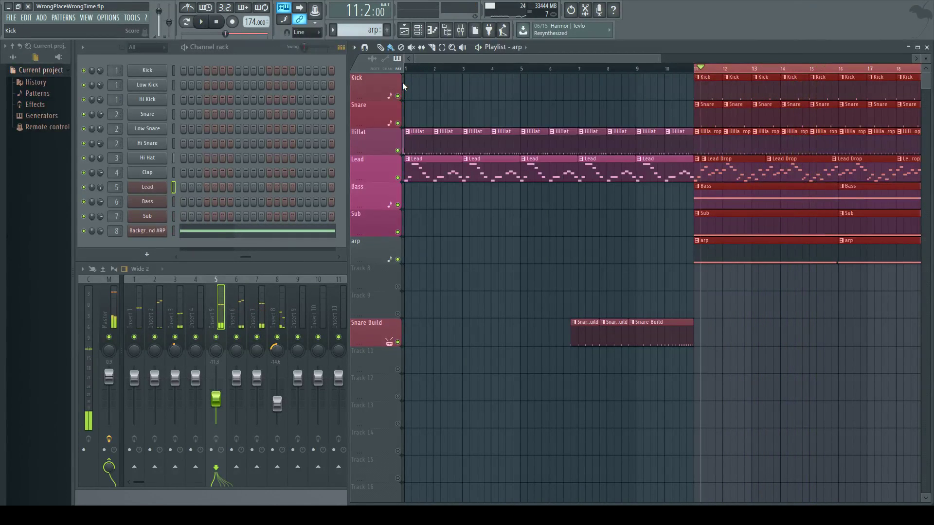
Try the DNBARP preset in the Lead channel's Massive synth during playback of the drop.
{"action": "left_click", "coordinate": [148, 190]}
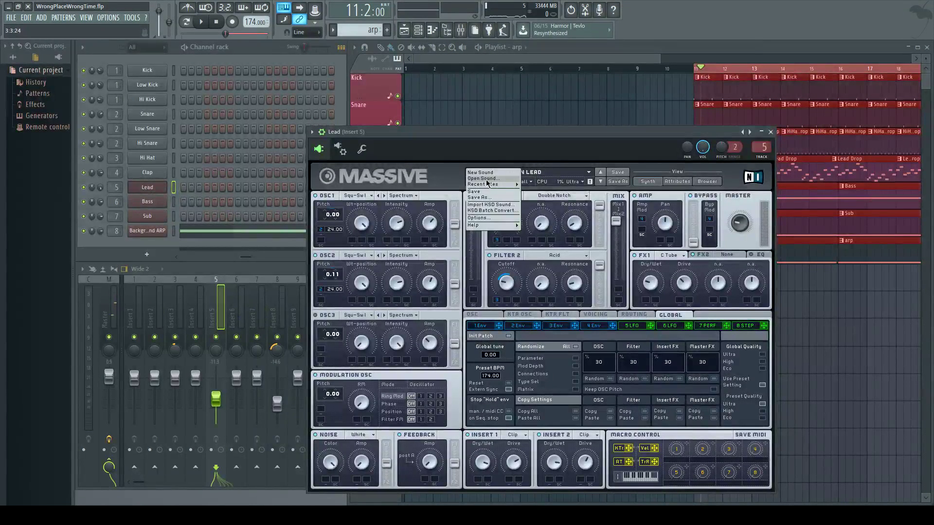
{"action": "left_click", "coordinate": [487, 180]}
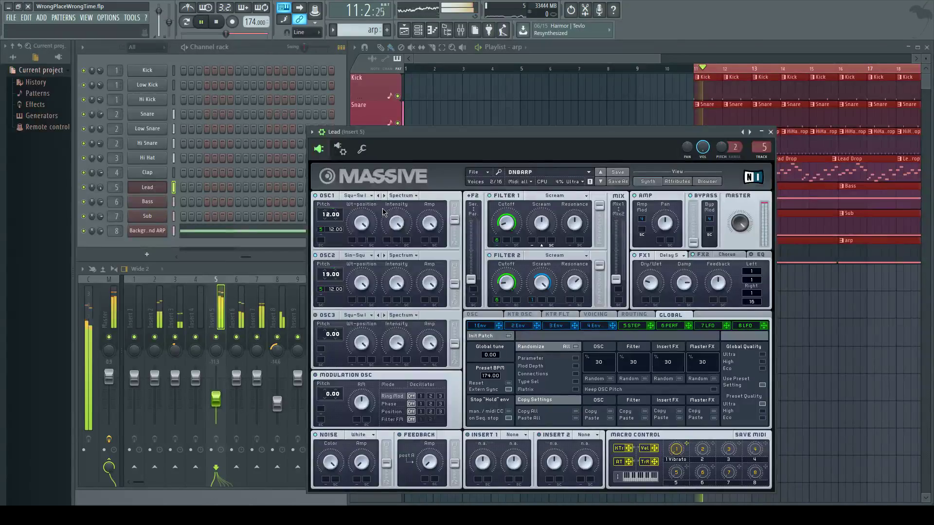
{"action": "left_click_drag", "start_coordinate": [690, 130], "coordinate": [618, 116]}
Try the REESE BASS preset in the Lead's Massive synth and move its window up.
{"action": "left_click", "coordinate": [404, 158]}
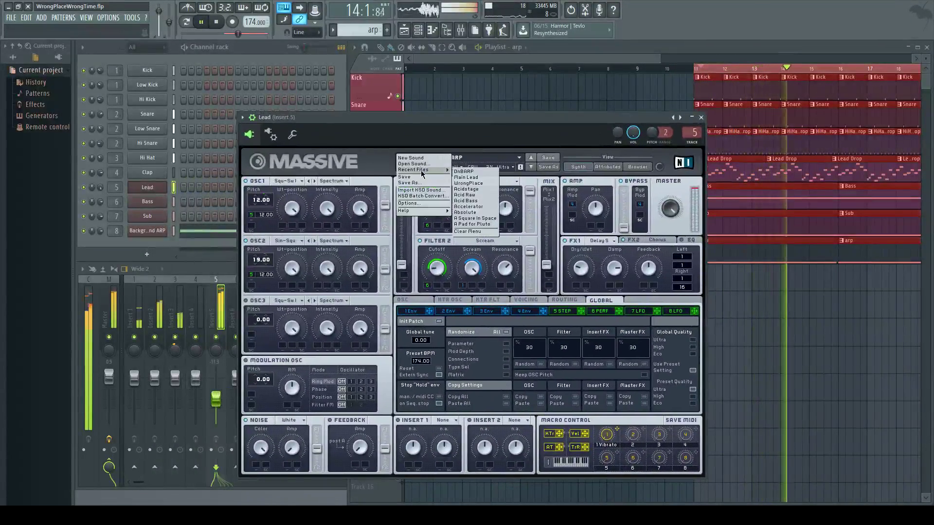
{"action": "mouse_move", "coordinate": [427, 171]}
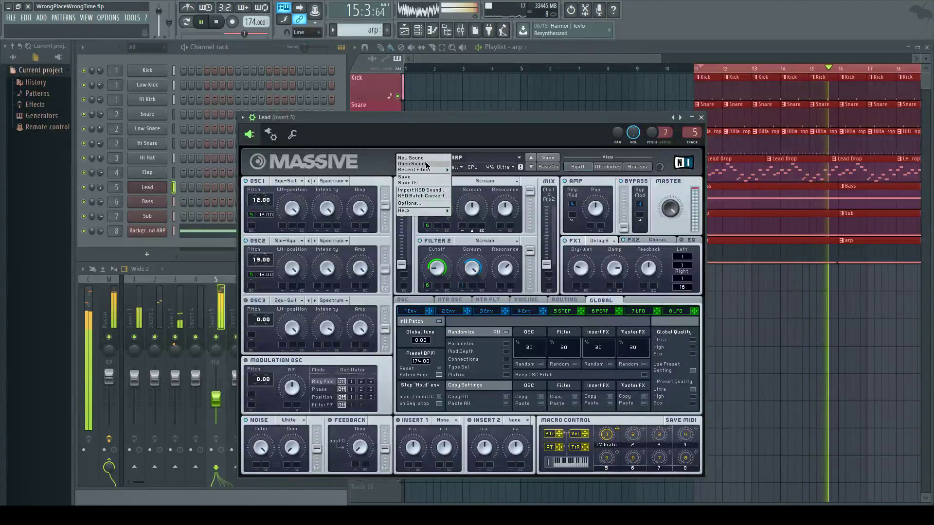
{"action": "left_click", "coordinate": [394, 299]}
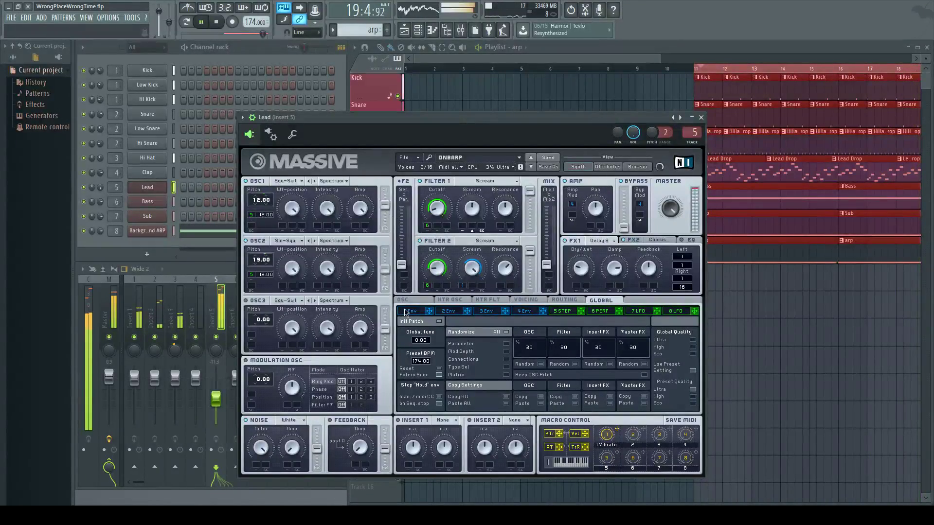
{"action": "left_click", "coordinate": [531, 167]}
{"action": "left_click_drag", "start_coordinate": [616, 121], "coordinate": [575, 66]}
Try the SUB BASS and TNBLEAD presets in the Lead's Massive synth.
{"action": "left_click", "coordinate": [364, 102]}
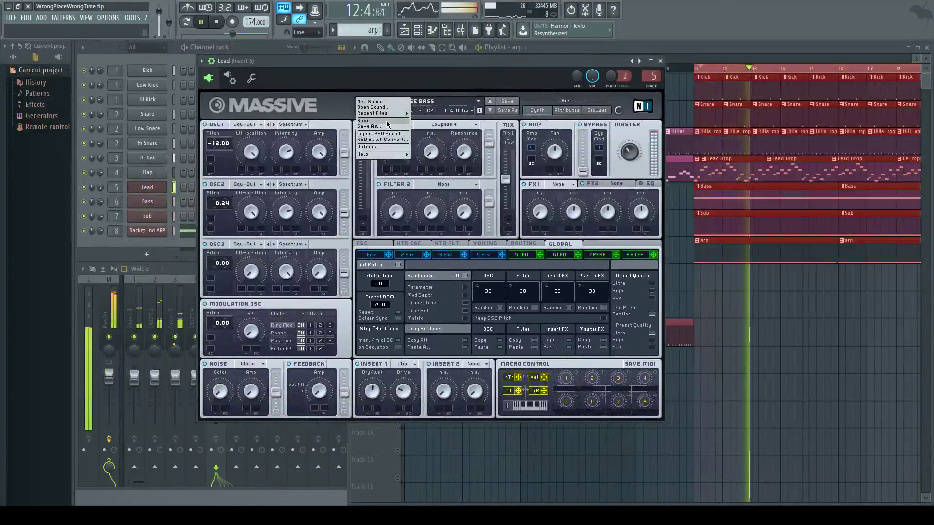
{"action": "left_click", "coordinate": [390, 113]}
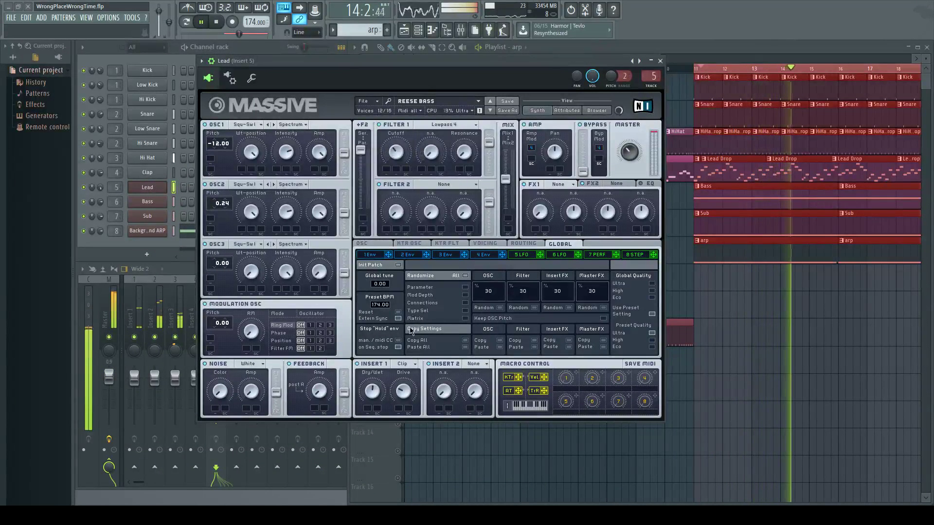
{"action": "left_click", "coordinate": [633, 60]}
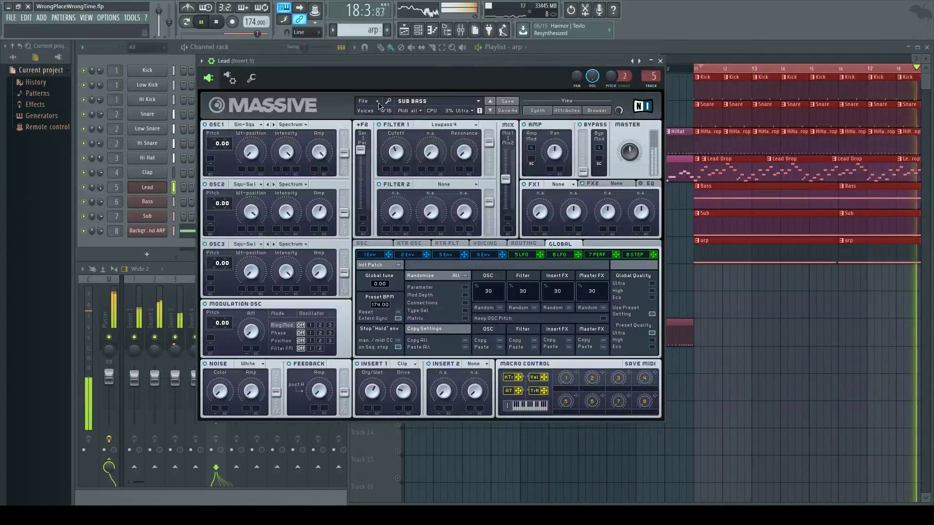
{"action": "left_click", "coordinate": [364, 101]}
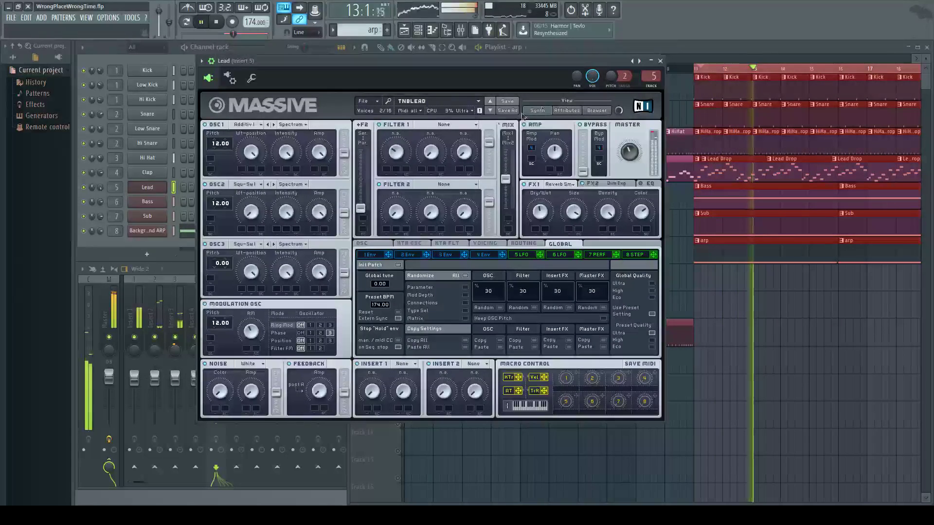
Load the WRONGPLACE preset into the Lead's Massive synth, set its OSC1 pitch to 7.96, and close the window.
{"action": "left_click", "coordinate": [363, 101]}
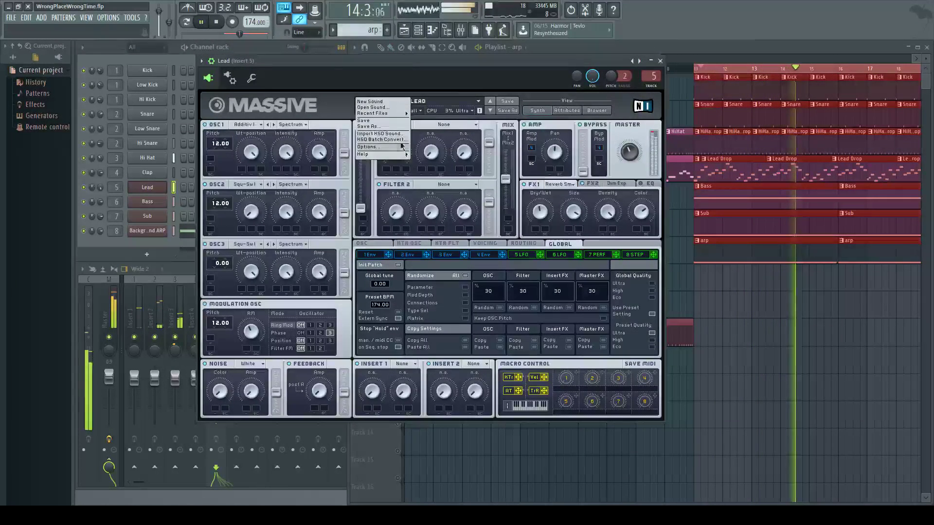
{"action": "left_click", "coordinate": [370, 101]}
{"action": "left_click", "coordinate": [363, 101]}
{"action": "key", "text": "Escape"}
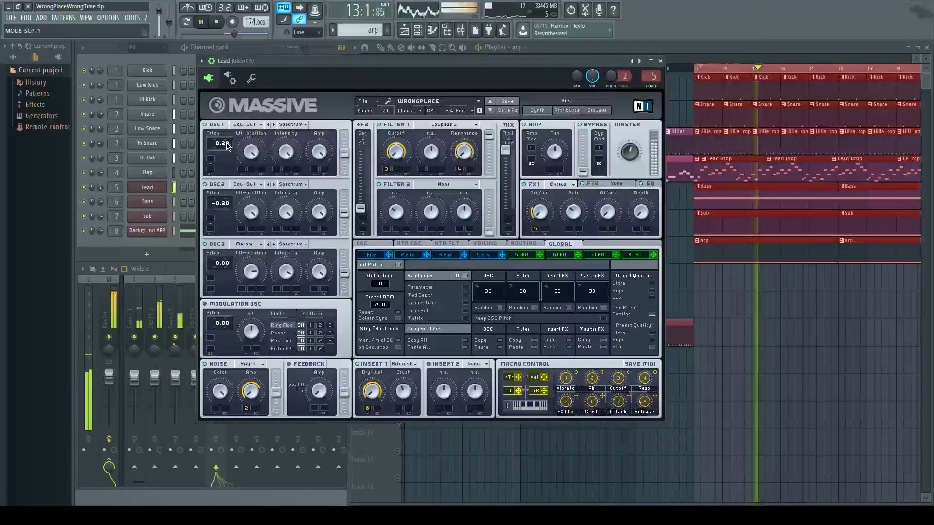
{"action": "left_click_drag", "start_coordinate": [220, 143], "coordinate": [227, 164]}
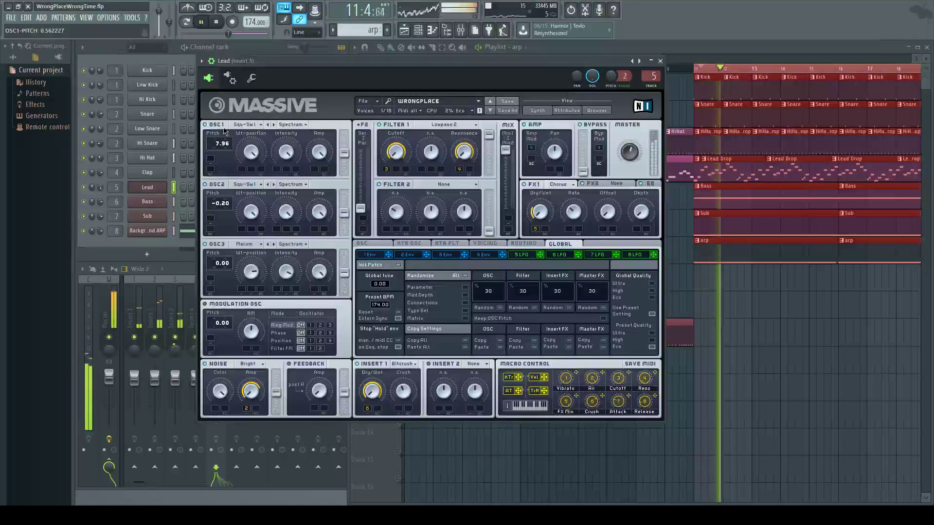
{"action": "left_click", "coordinate": [660, 61]}
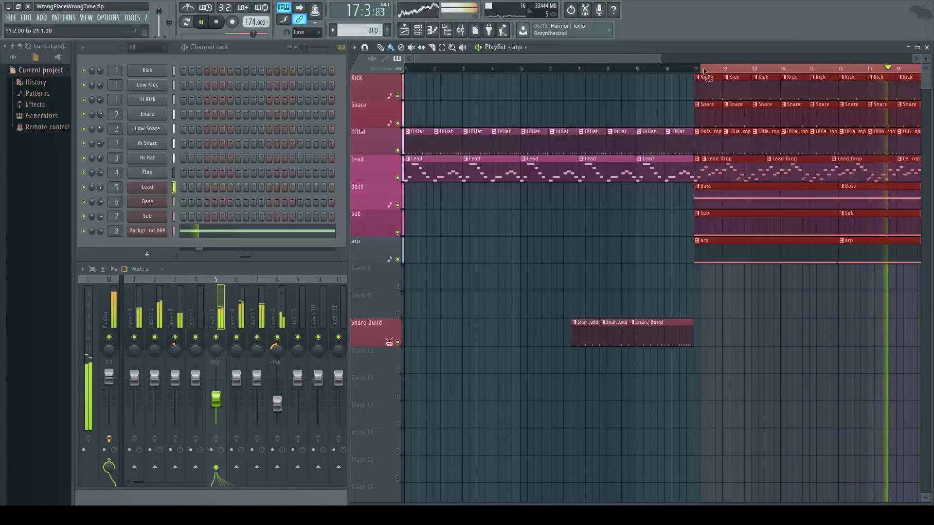
Clear the playlist's time selection over the drop and restart playback from about bar 11.
{"action": "left_click_drag", "start_coordinate": [689, 68], "coordinate": [762, 62]}
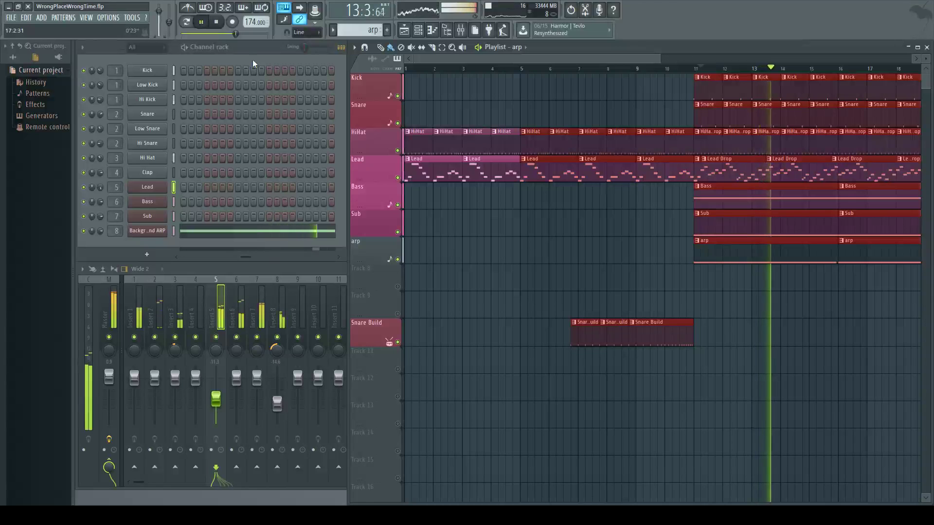
{"action": "key", "text": "space"}
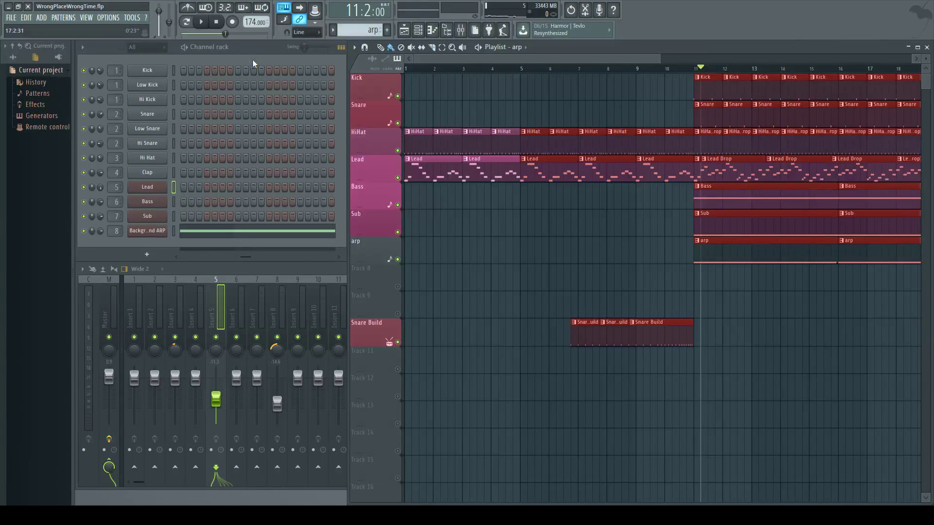
{"action": "key", "text": "space"}
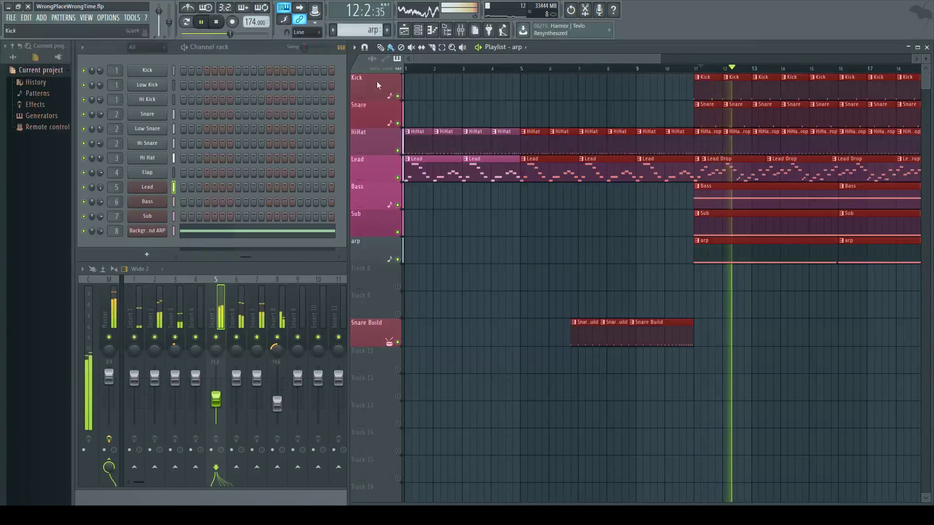
Solo the Lead track from about bar 3 and set the OSC1 pitch to 23.96 in its Massive synth.
{"action": "left_click", "coordinate": [480, 69]}
{"action": "right_click", "coordinate": [399, 178]}
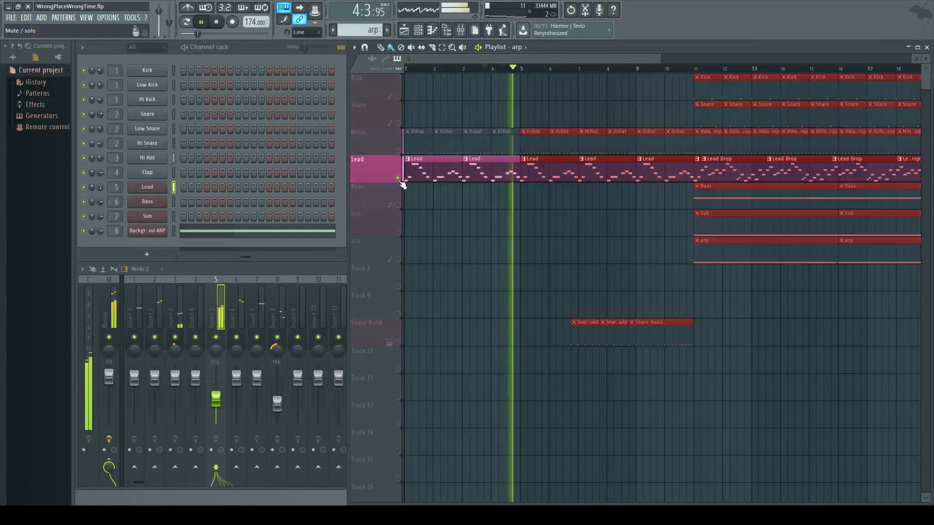
{"action": "left_click", "coordinate": [151, 188]}
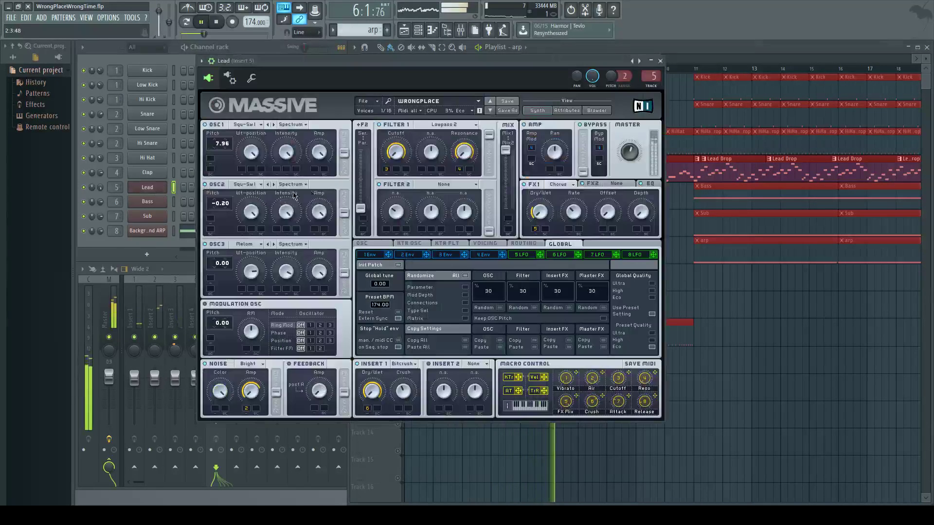
{"action": "left_click_drag", "start_coordinate": [386, 80], "coordinate": [500, 202]}
{"action": "left_click_drag", "start_coordinate": [333, 271], "coordinate": [335, 229]}
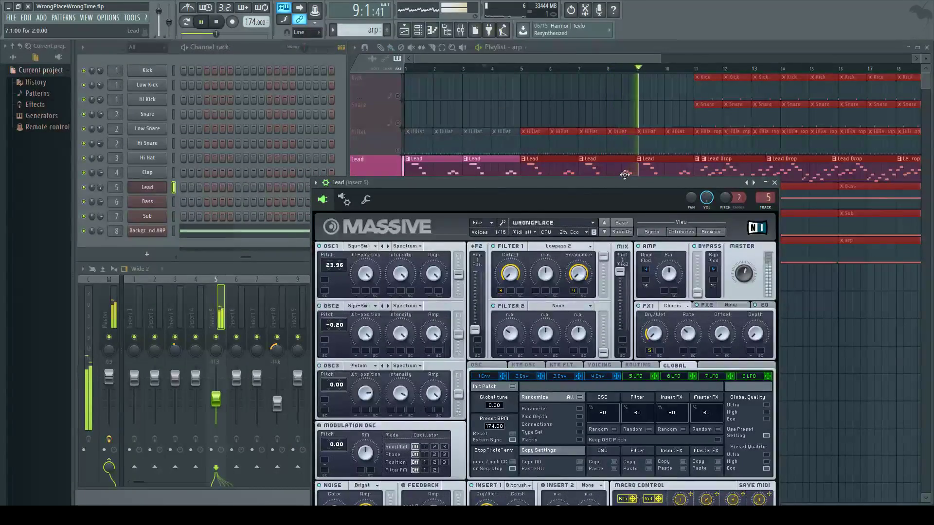
Try the unison Pan Position spread in the Lead's Massive voicing settings, check the envelope, and restart playback.
{"action": "left_click_drag", "start_coordinate": [629, 185], "coordinate": [650, 98]}
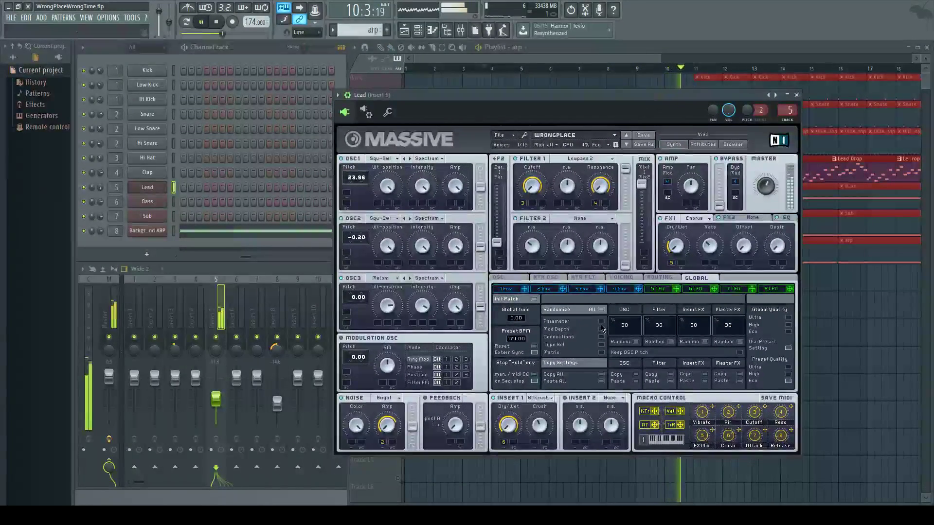
{"action": "left_click", "coordinate": [613, 280]}
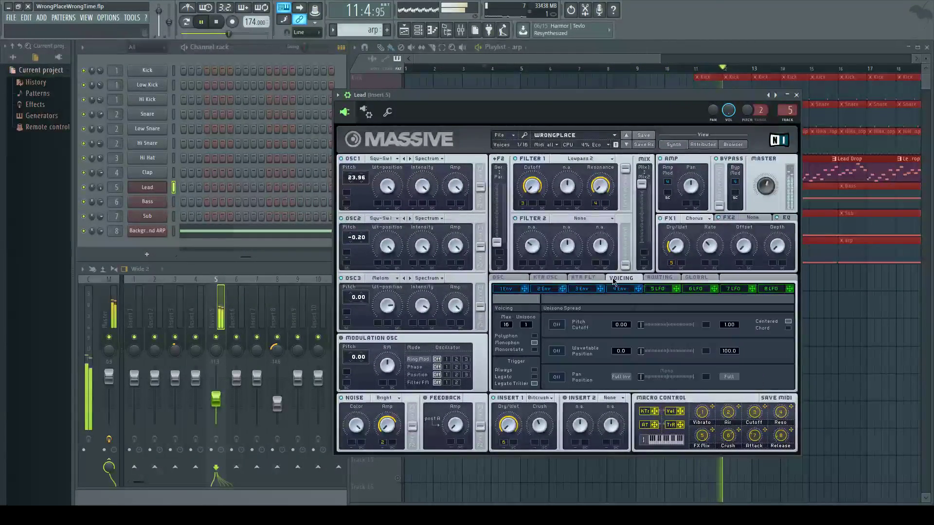
{"action": "left_click", "coordinate": [557, 377]}
{"action": "mouse_move", "coordinate": [642, 375]}
{"action": "left_mouse_down"}
{"action": "mouse_move", "coordinate": [695, 378]}
{"action": "mouse_move", "coordinate": [631, 371]}
{"action": "left_mouse_up"}
{"action": "left_click", "coordinate": [556, 377]}
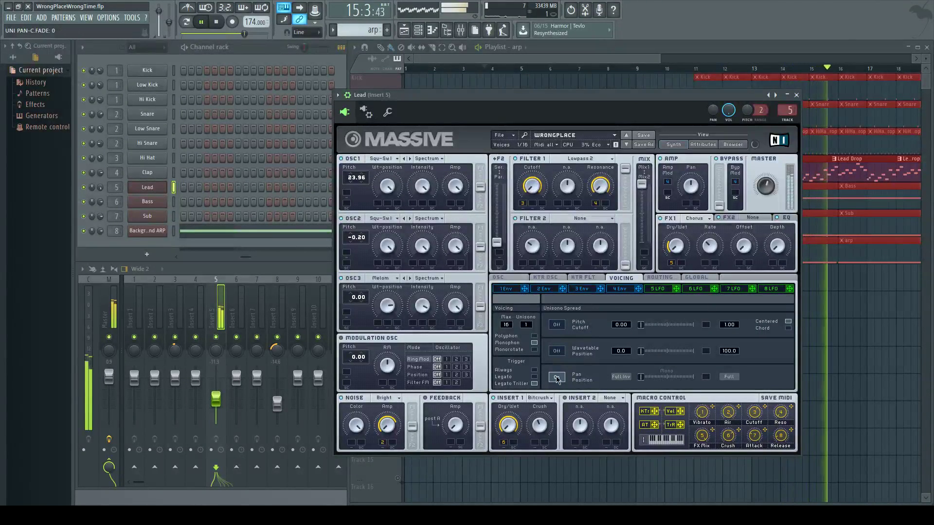
{"action": "left_click", "coordinate": [531, 291]}
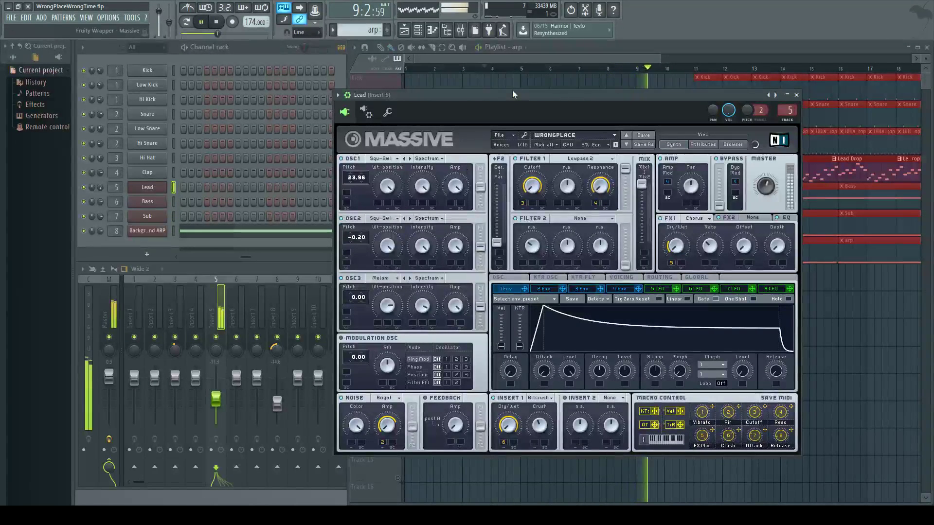
{"action": "key", "text": "space"}
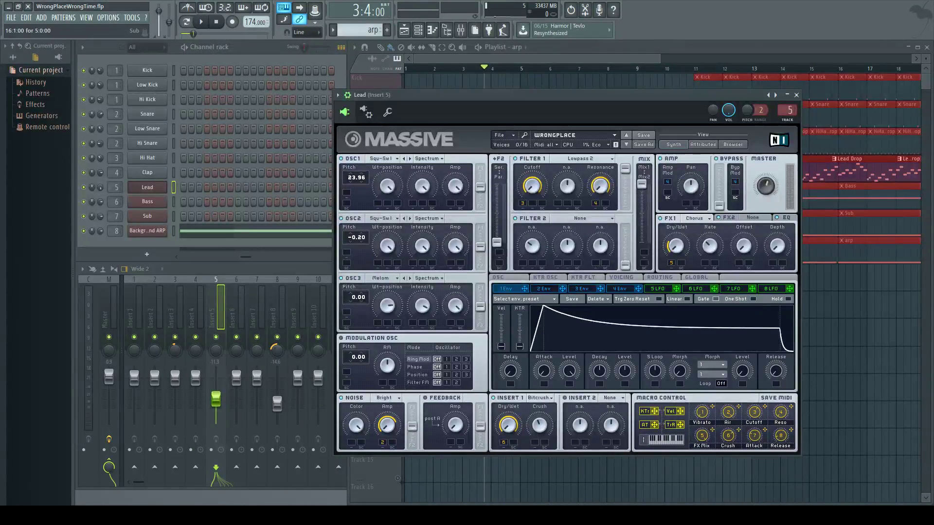
{"action": "key", "text": "space"}
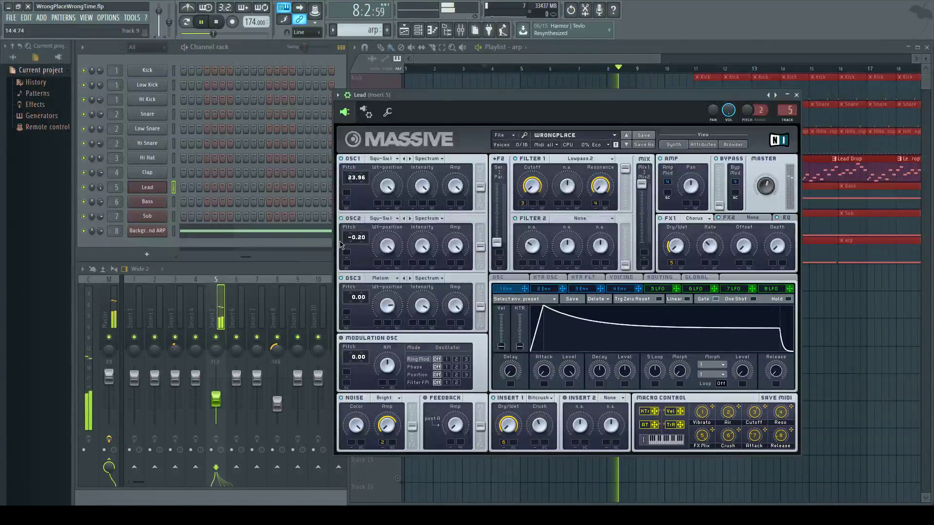
Try Massive pitches of 38.95 on OSC1 and -1.20 on OSC2, and set them to 22.55 and -0.20.
{"action": "left_click_drag", "start_coordinate": [351, 236], "coordinate": [351, 239]}
{"action": "left_click_drag", "start_coordinate": [356, 177], "coordinate": [348, 165]}
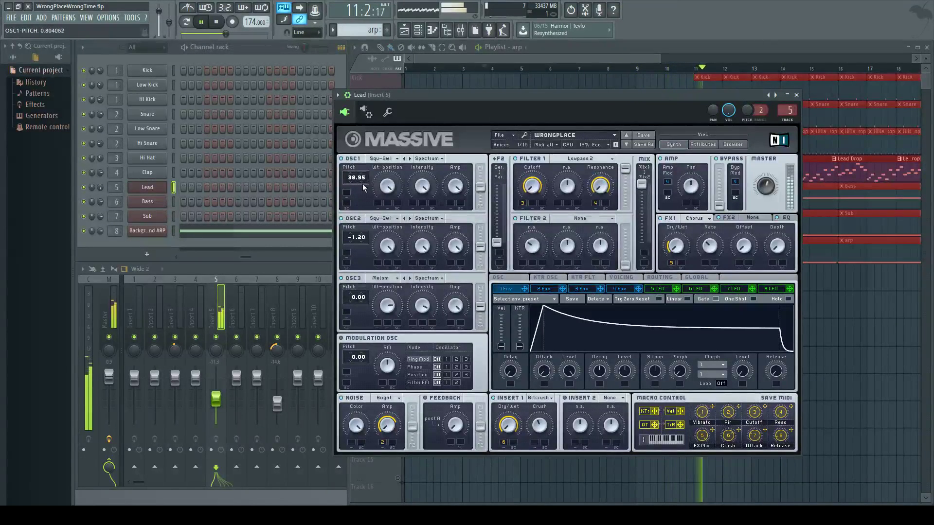
{"action": "left_click_drag", "start_coordinate": [361, 218], "coordinate": [367, 394]}
{"action": "left_click_drag", "start_coordinate": [333, 161], "coordinate": [347, 197]}
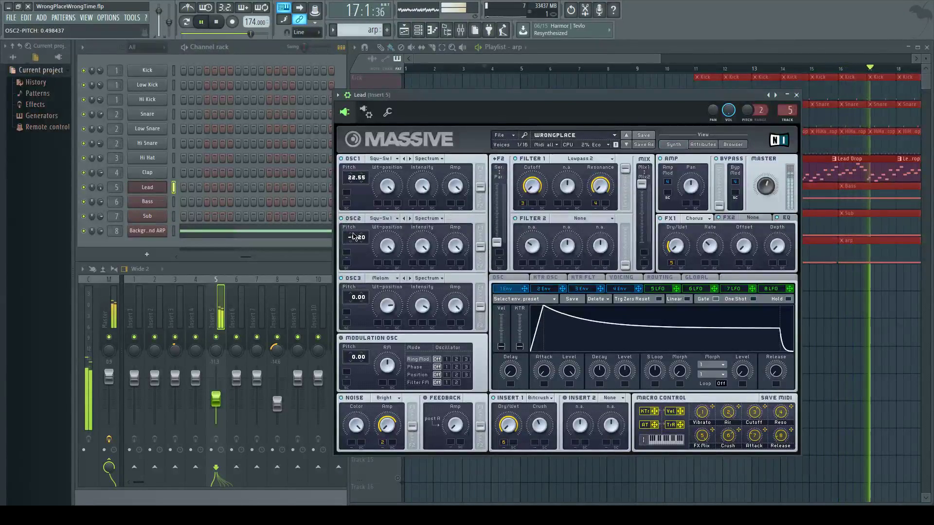
Sweep the Lead's OSC1 pitch in Massive through low and high values during playback and set it to 2.20.
{"action": "mouse_move", "coordinate": [357, 189]}
{"action": "left_mouse_down"}
{"action": "mouse_move", "coordinate": [366, 181]}
{"action": "mouse_move", "coordinate": [361, 203]}
{"action": "mouse_move", "coordinate": [352, 182]}
{"action": "left_mouse_up"}
{"action": "scroll", "coordinate": [352, 183], "scroll_direction": "down", "scroll_amount": 9}
{"action": "scroll", "coordinate": [351, 182], "scroll_direction": "down", "scroll_amount": 1}
{"action": "left_click_drag", "start_coordinate": [355, 177], "coordinate": [363, 185]}
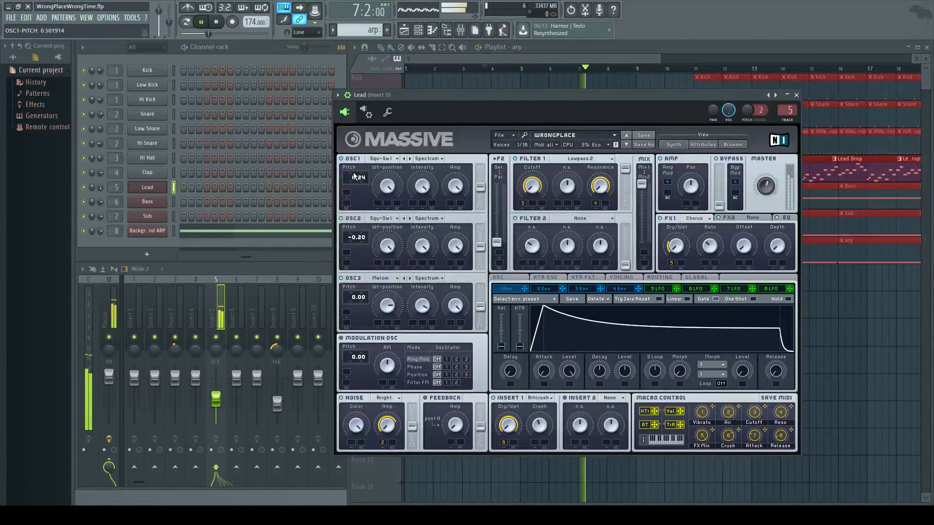
{"action": "scroll", "coordinate": [352, 177], "scroll_direction": "up", "scroll_amount": 5}
{"action": "scroll", "coordinate": [351, 177], "scroll_direction": "up", "scroll_amount": 9}
{"action": "scroll", "coordinate": [351, 177], "scroll_direction": "up", "scroll_amount": 3}
{"action": "scroll", "coordinate": [350, 186], "scroll_direction": "down", "scroll_amount": 3}
{"action": "scroll", "coordinate": [349, 186], "scroll_direction": "down", "scroll_amount": 3}
{"action": "scroll", "coordinate": [349, 185], "scroll_direction": "down", "scroll_amount": 6}
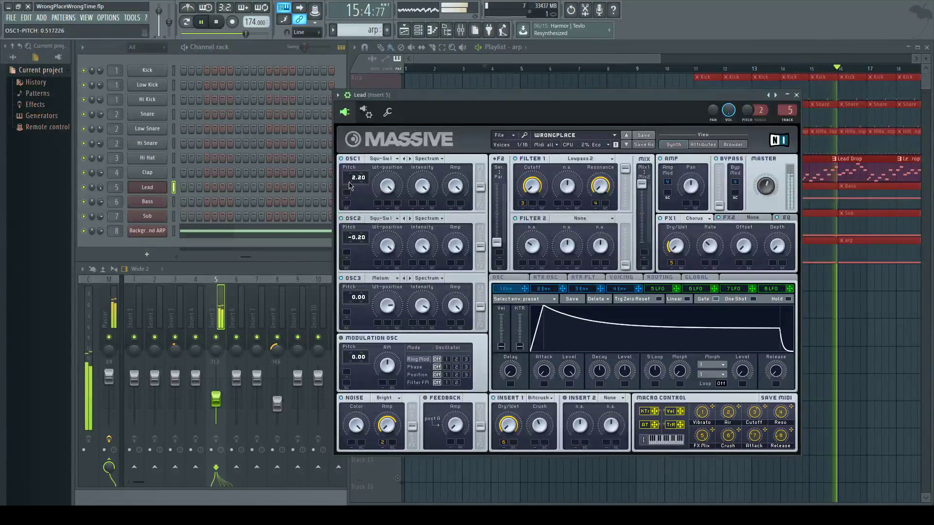
Re-enable all the muted playlist tracks alongside the Lead and restart playback from about bar 5.
{"action": "left_click_drag", "start_coordinate": [467, 95], "coordinate": [260, 229]}
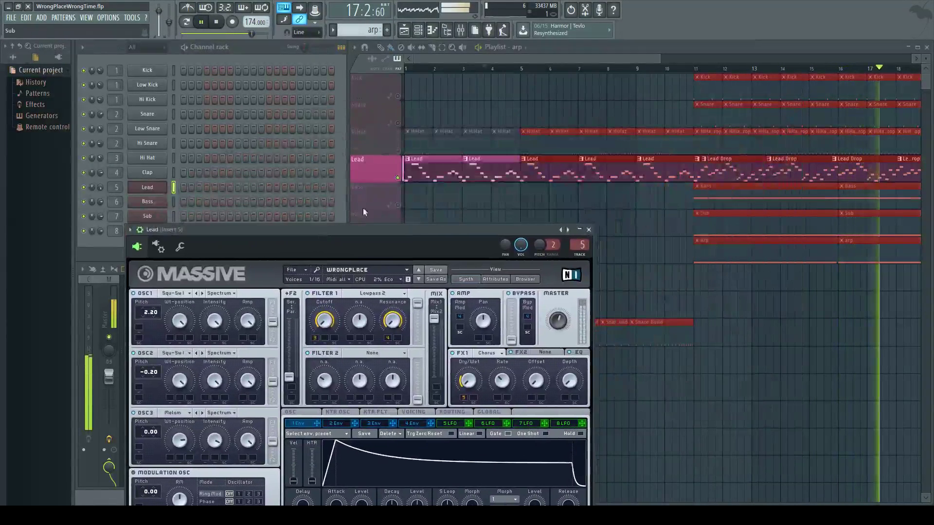
{"action": "left_click", "coordinate": [397, 150]}
{"action": "left_click", "coordinate": [397, 123]}
{"action": "left_click", "coordinate": [397, 96]}
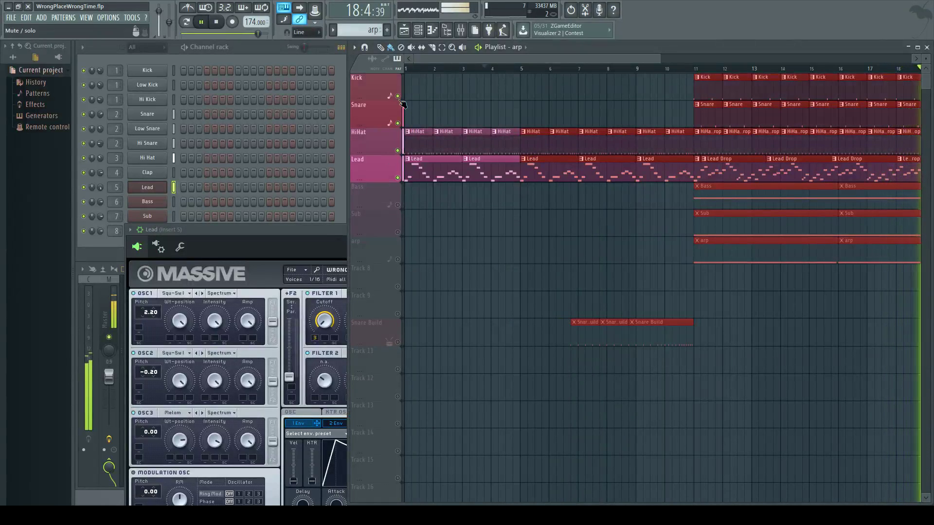
{"action": "left_click", "coordinate": [677, 69]}
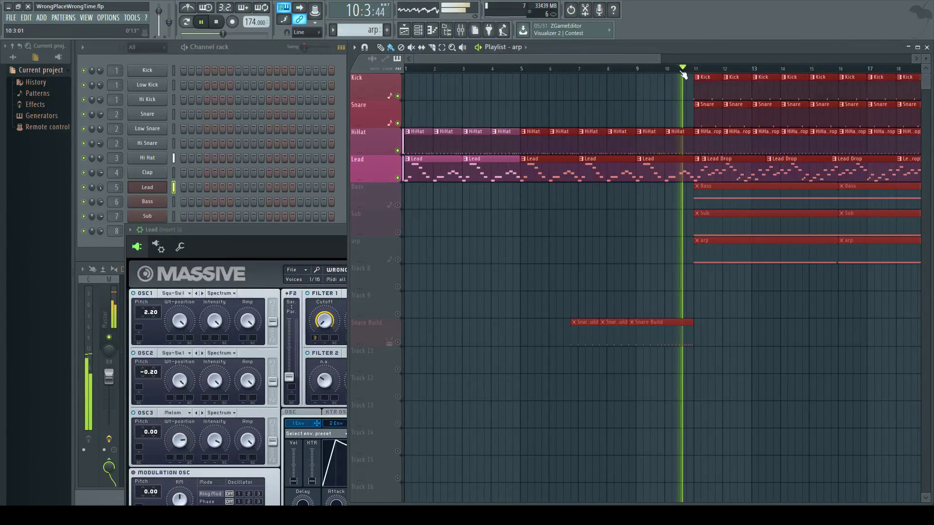
{"action": "right_click", "coordinate": [399, 178]}
{"action": "right_click", "coordinate": [398, 178]}
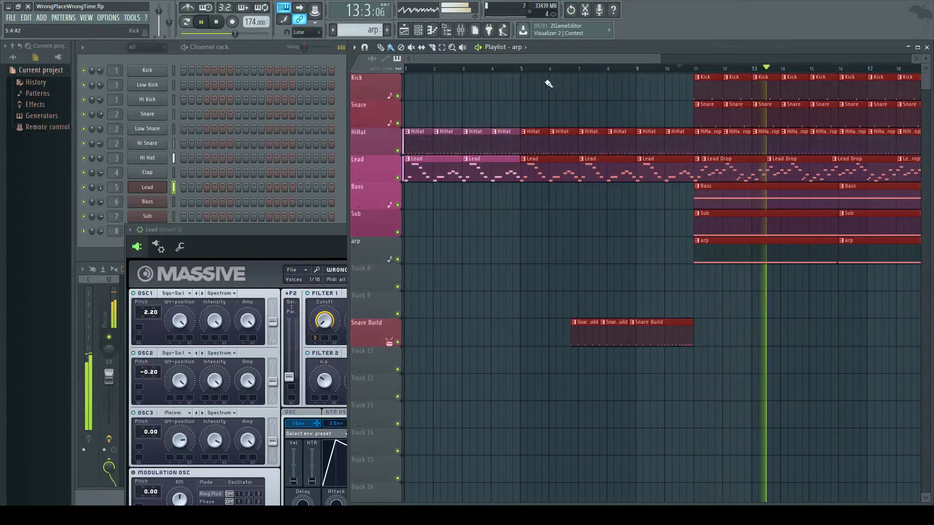
{"action": "left_click", "coordinate": [533, 70]}
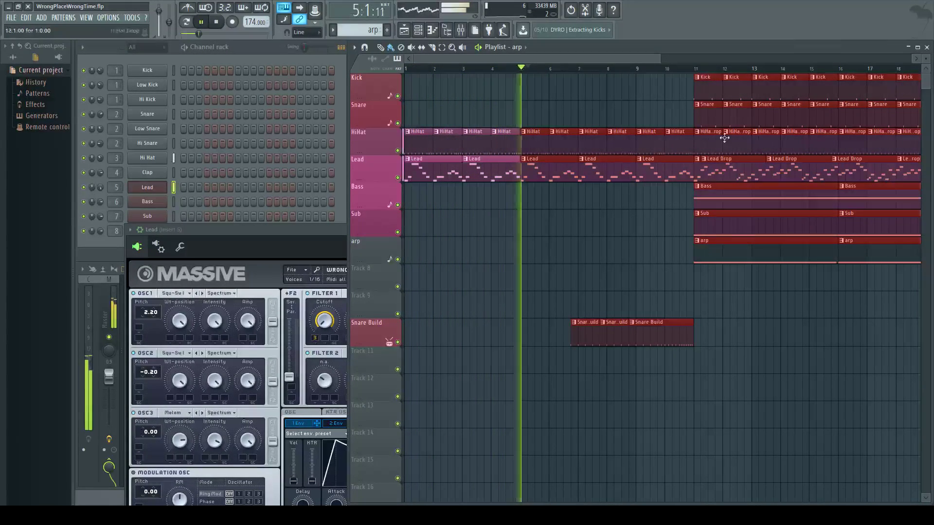
Audition the XENAKIS2, WTZW, WOODSTOCK, WOODLOG and WOODEN TUBES presets in the Lead's Massive synth.
{"action": "left_click", "coordinate": [286, 237]}
{"action": "left_click", "coordinate": [427, 277]}
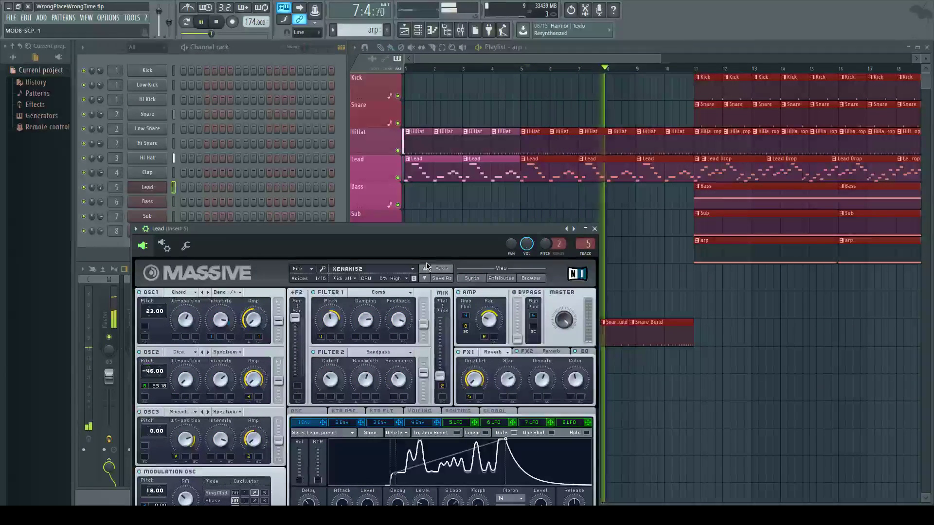
{"action": "left_click", "coordinate": [426, 268]}
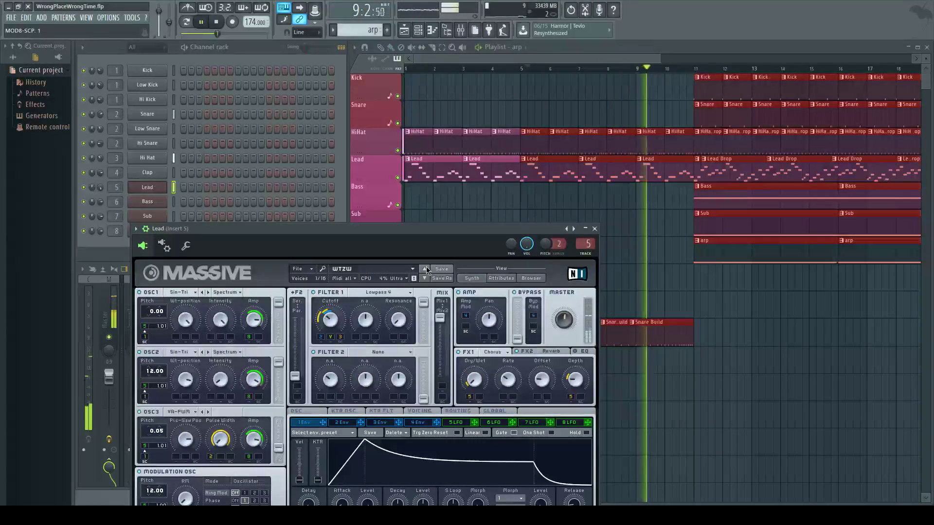
{"action": "left_click", "coordinate": [426, 268]}
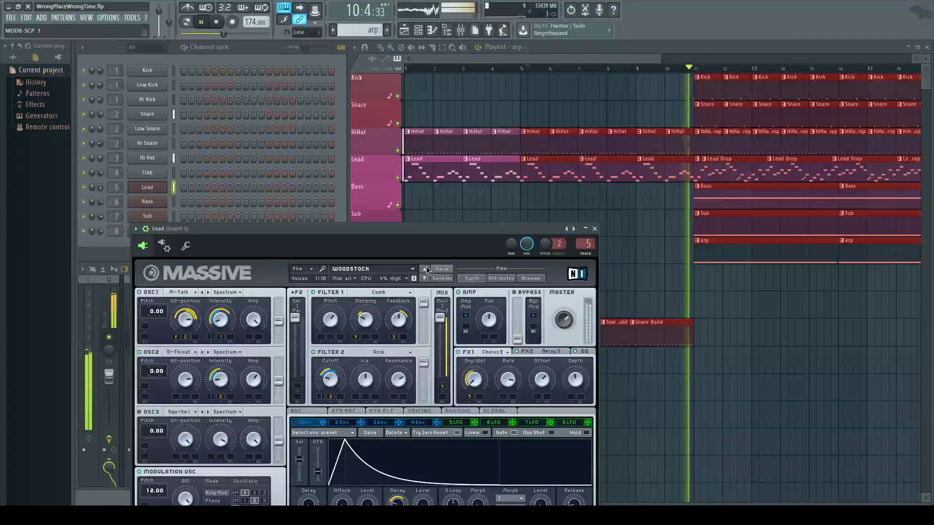
{"action": "left_click", "coordinate": [426, 267]}
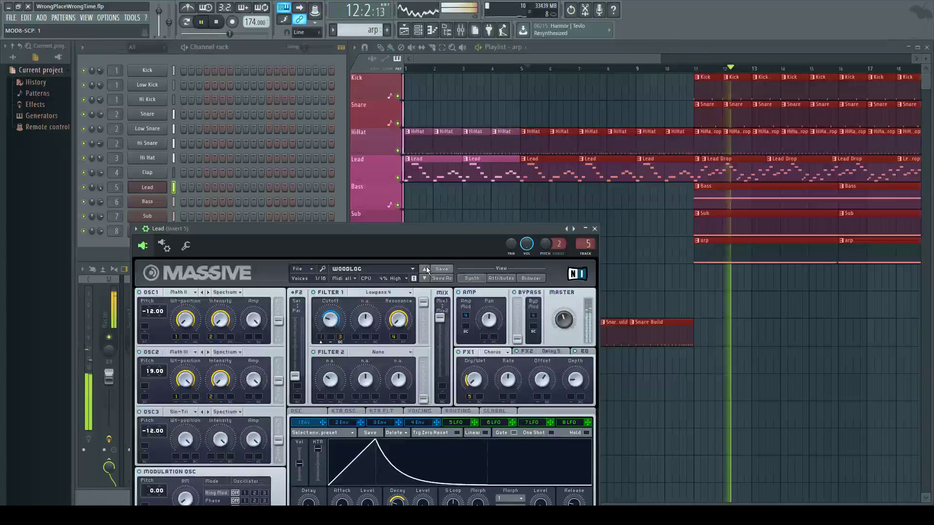
{"action": "left_click", "coordinate": [426, 268]}
Solo the Lead track and compare the WOODCHUCKER SPACE, WOODEN STAB, WOODEN TUBES and WOODLOG presets in Massive.
{"action": "right_click", "coordinate": [398, 179]}
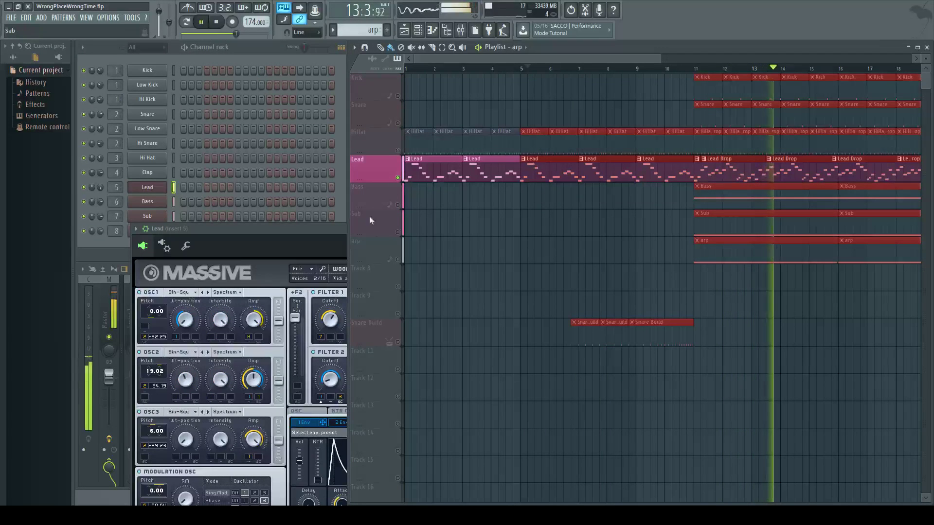
{"action": "left_click", "coordinate": [293, 238]}
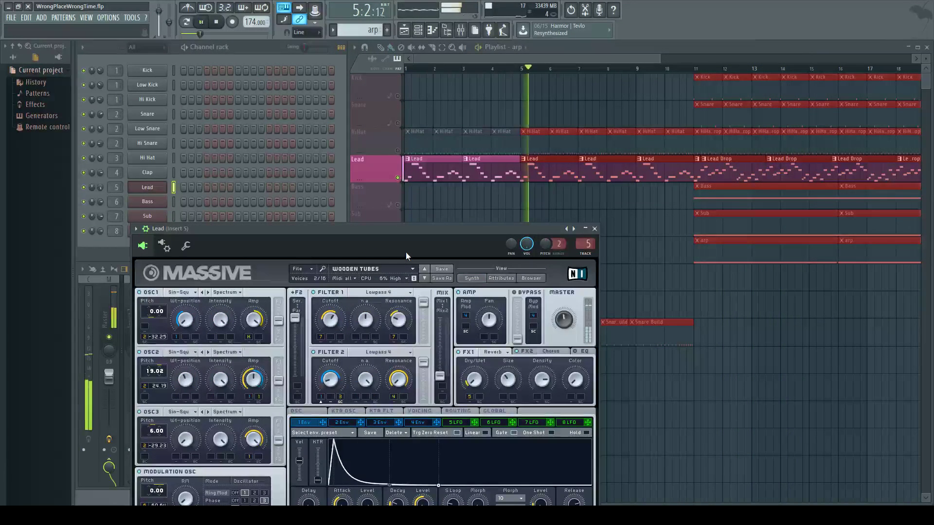
{"action": "left_click", "coordinate": [424, 269]}
{"action": "left_click", "coordinate": [423, 270]}
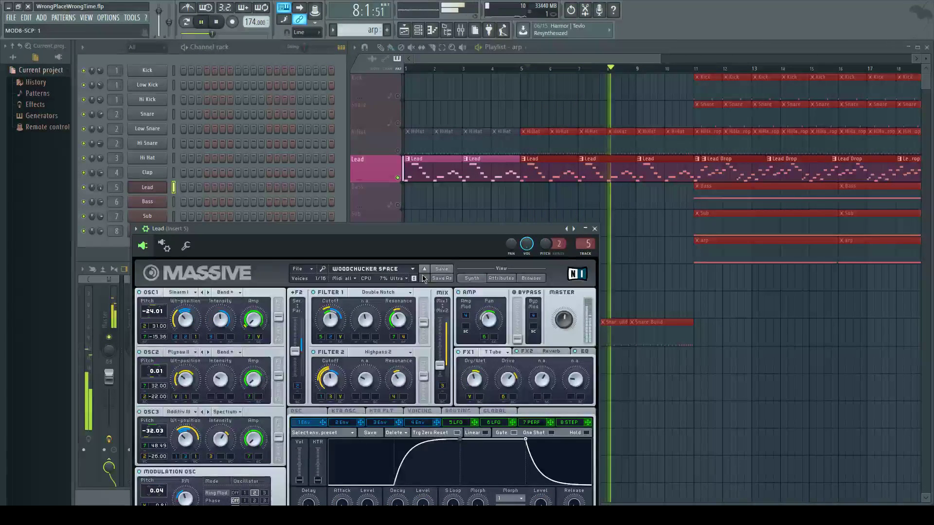
{"action": "left_click", "coordinate": [424, 279]}
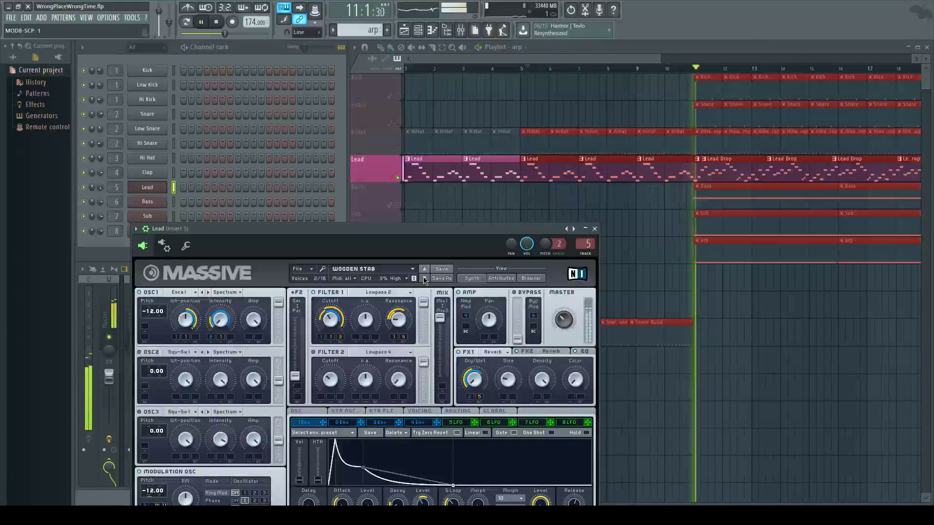
{"action": "left_click", "coordinate": [424, 279]}
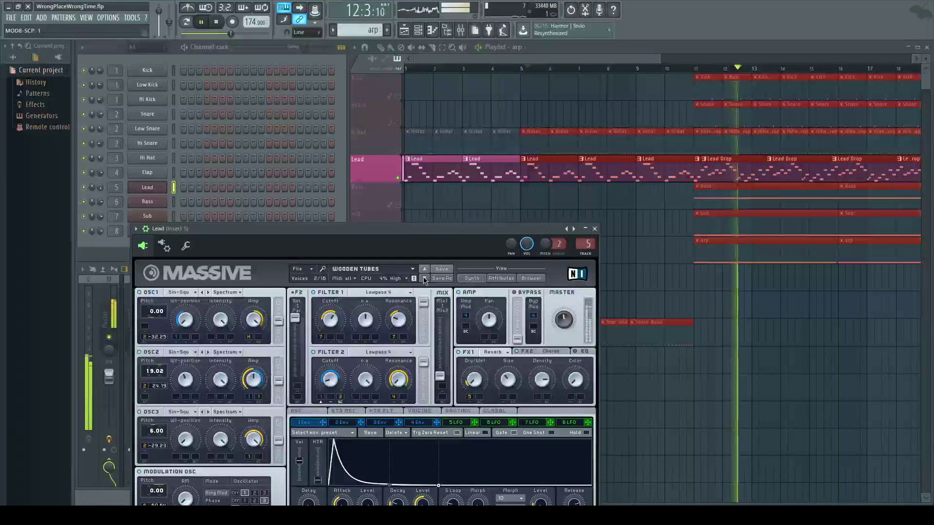
{"action": "left_click", "coordinate": [425, 279]}
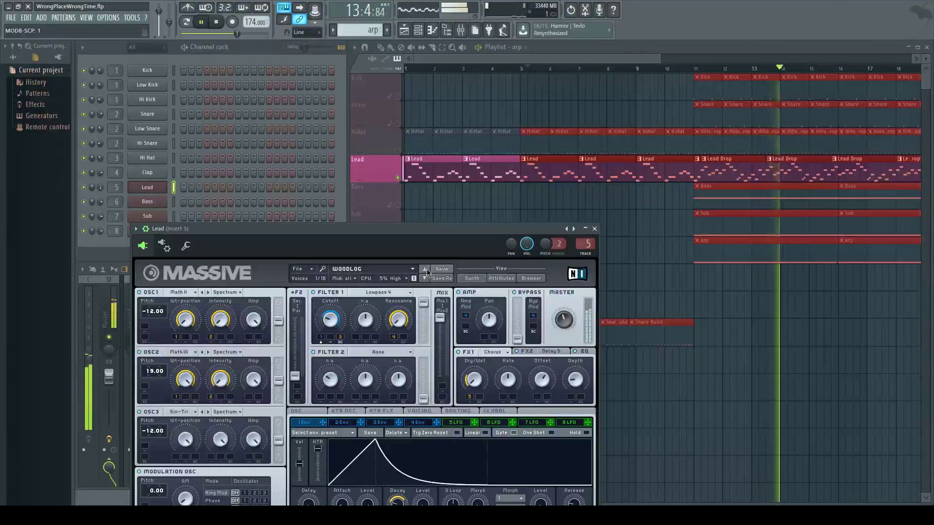
Continue through Massive's Lead presets, trying WIND HER UP, WIDEN, WHIRLPOOL and WHAPORIZER.
{"action": "left_click", "coordinate": [428, 269]}
{"action": "left_click", "coordinate": [428, 269]}
{"action": "left_click", "coordinate": [427, 270]}
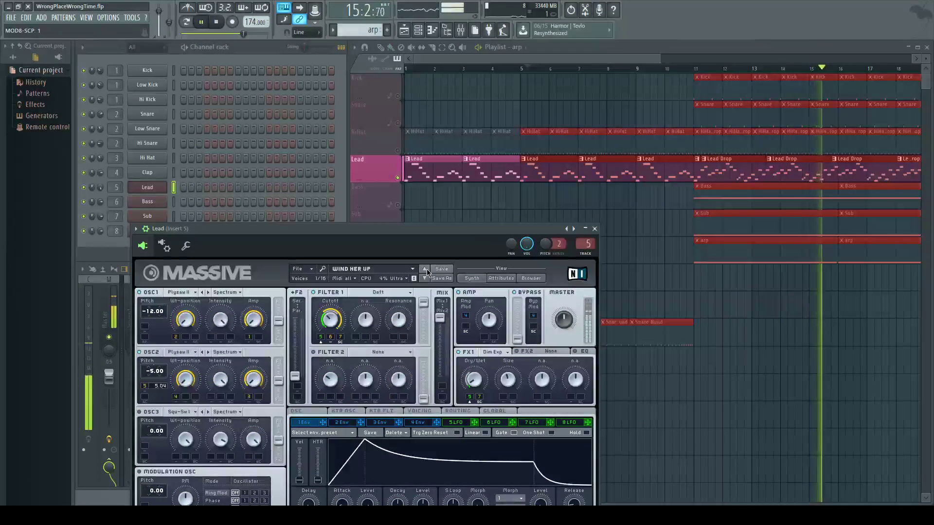
{"action": "left_click", "coordinate": [427, 269]}
{"action": "left_click", "coordinate": [427, 269]}
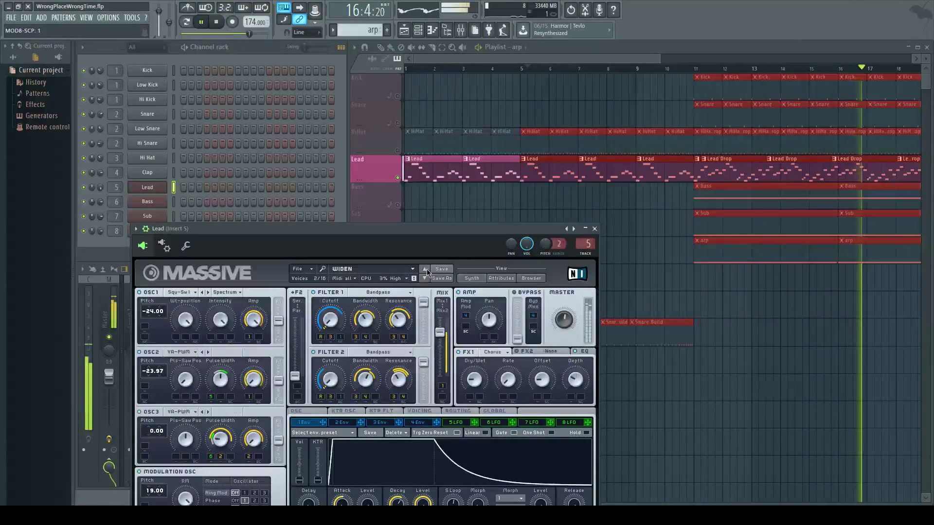
{"action": "left_click", "coordinate": [428, 270]}
{"action": "left_click", "coordinate": [428, 269]}
{"action": "left_click", "coordinate": [428, 270]}
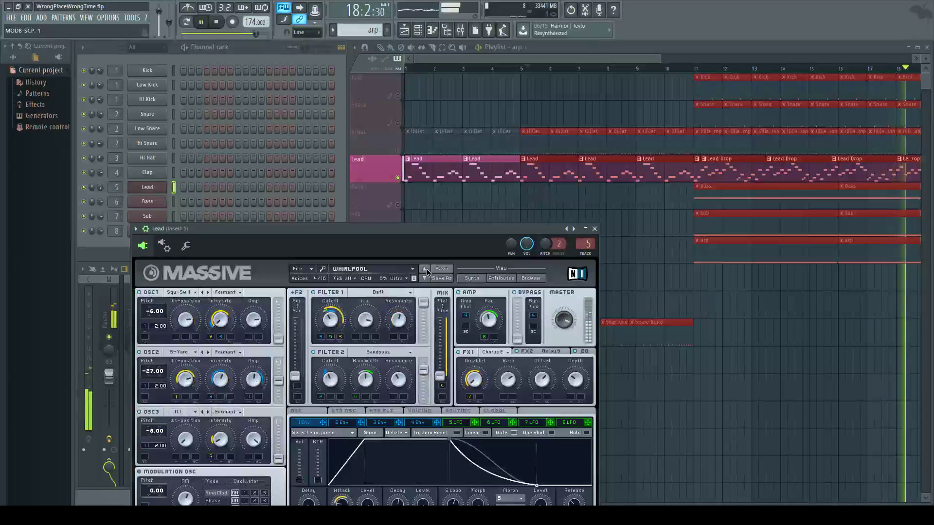
{"action": "left_click", "coordinate": [427, 270]}
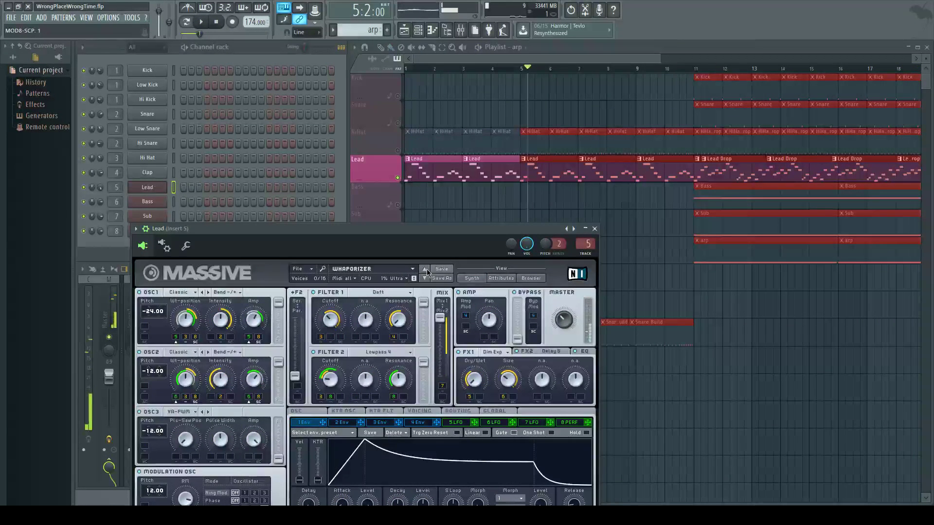
Load the WEST COAST preset into the Lead's Massive synth.
{"action": "left_click", "coordinate": [428, 270]}
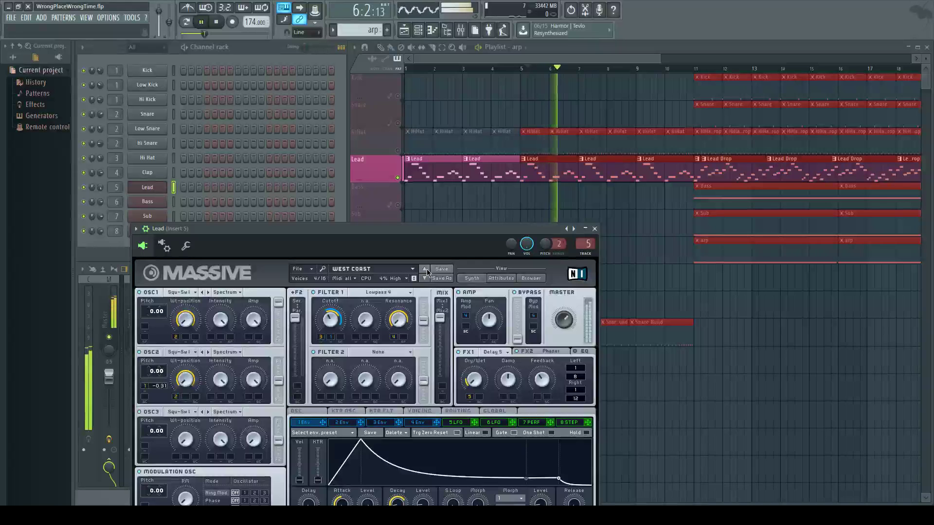
{"action": "left_click", "coordinate": [427, 270]}
{"action": "left_click", "coordinate": [425, 279]}
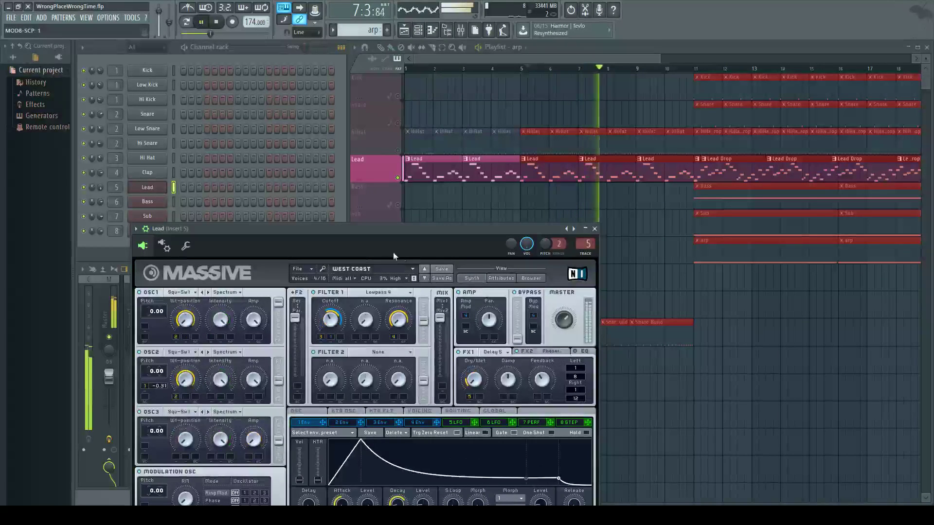
Unsolo the Lead so all playlist tracks play, and close the Massive window.
{"action": "left_click", "coordinate": [399, 179]}
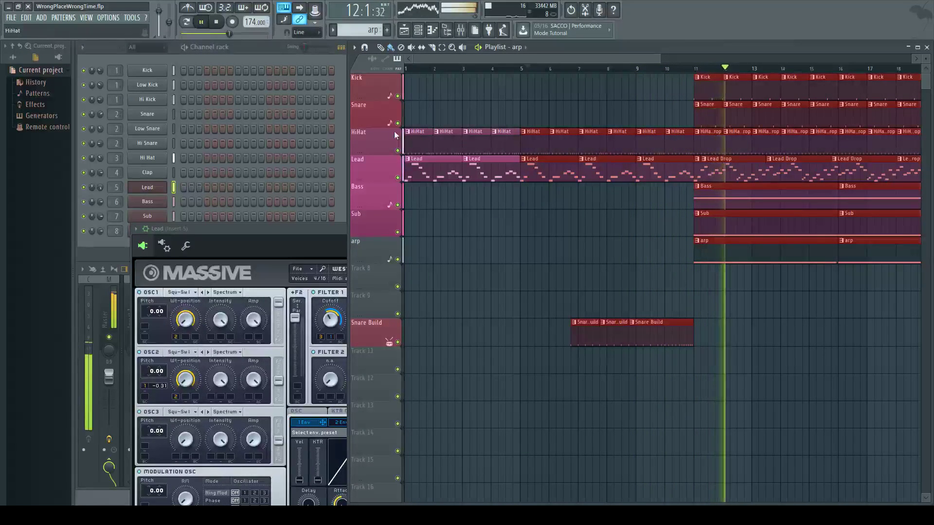
{"action": "left_click_drag", "start_coordinate": [278, 227], "coordinate": [239, 132]}
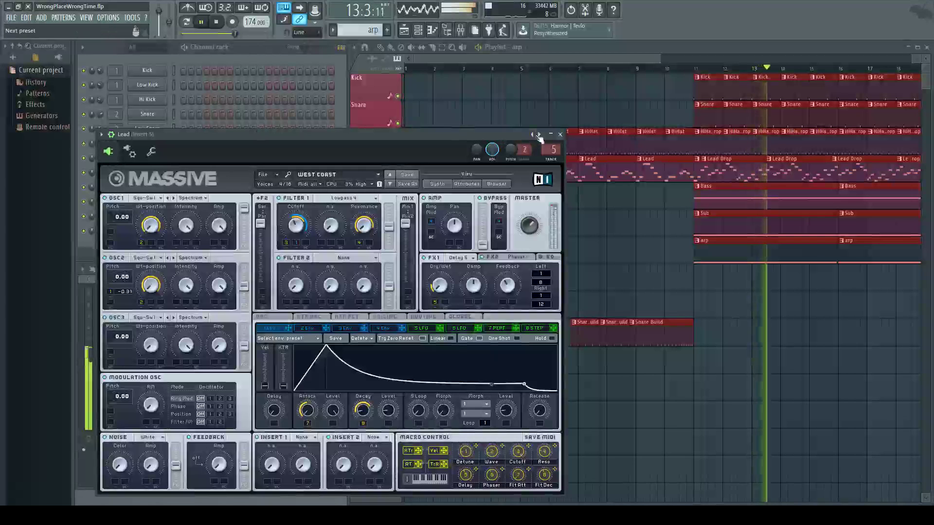
{"action": "left_click", "coordinate": [553, 136]}
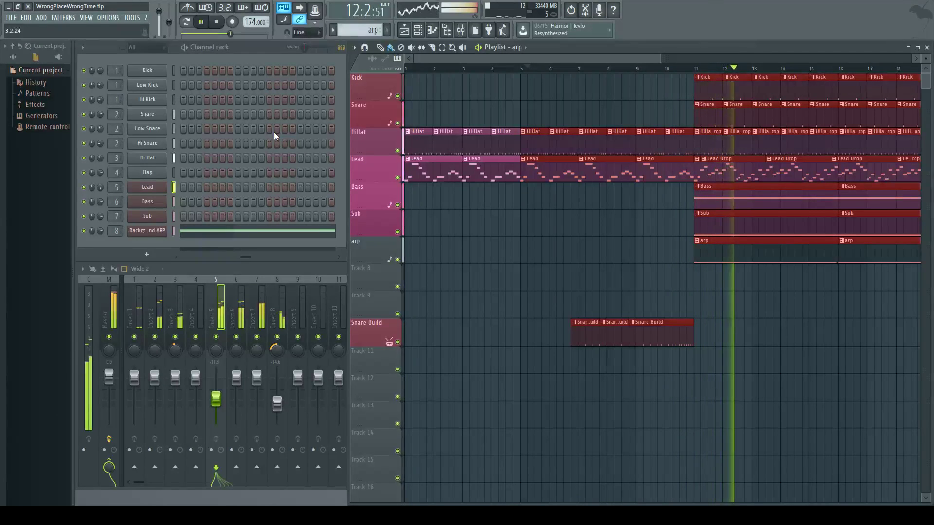
Play the full arrangement from about bar 5 and review its whole length in the playlist.
{"action": "key", "text": "space"}
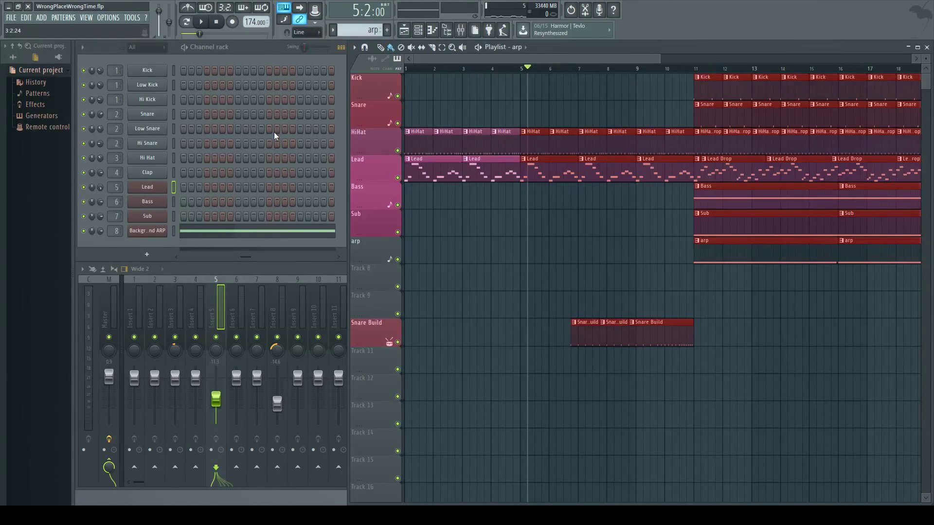
{"action": "key", "text": "space"}
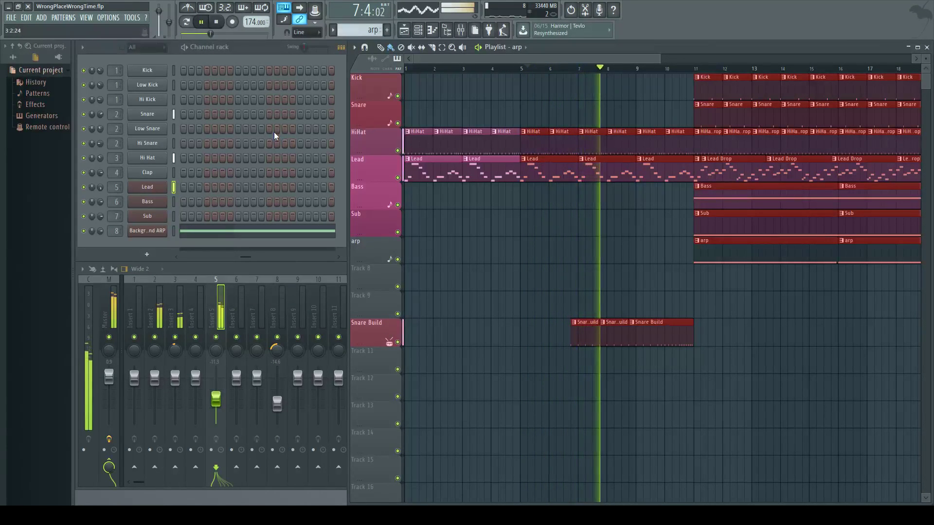
{"action": "key", "text": "space"}
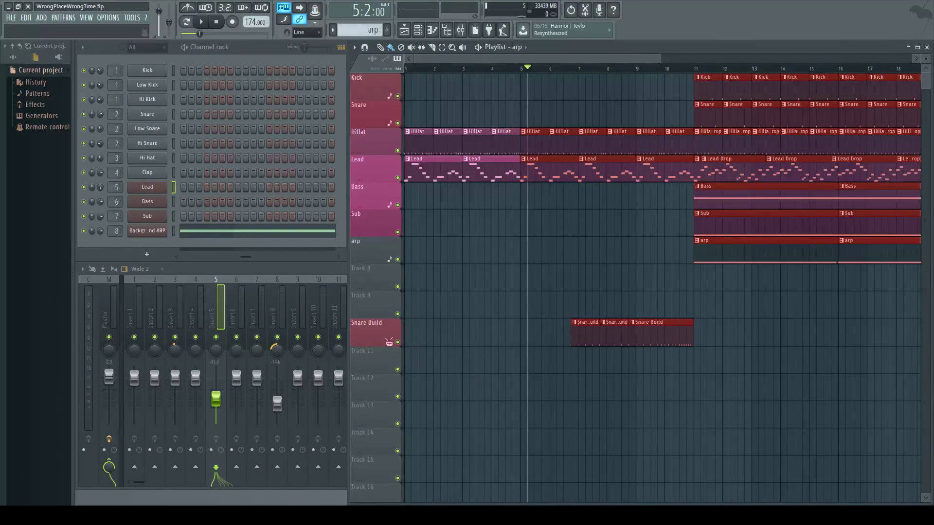
{"action": "key", "text": "space"}
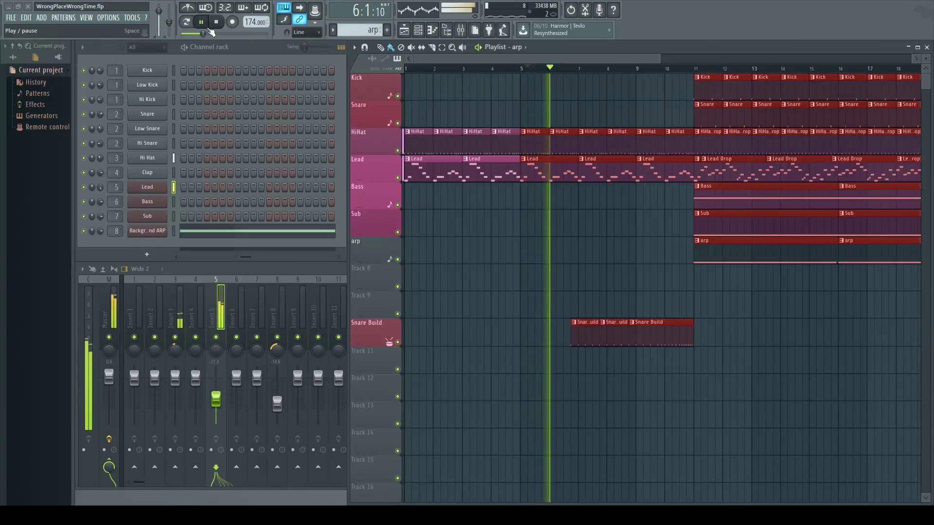
{"action": "key", "text": "space"}
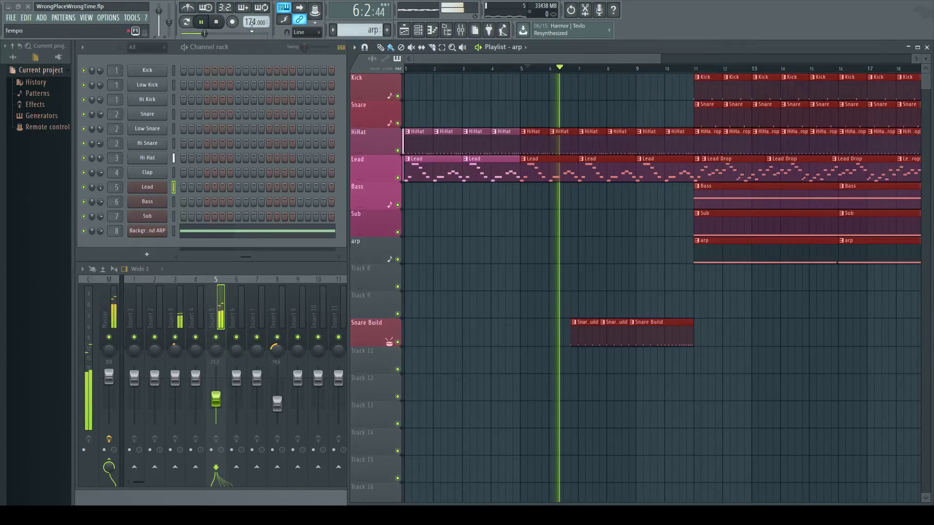
{"action": "scroll", "coordinate": [577, 67], "scroll_direction": "up", "scroll_amount": 2}
{"action": "scroll", "coordinate": [579, 71], "scroll_direction": "down", "scroll_amount": 5}
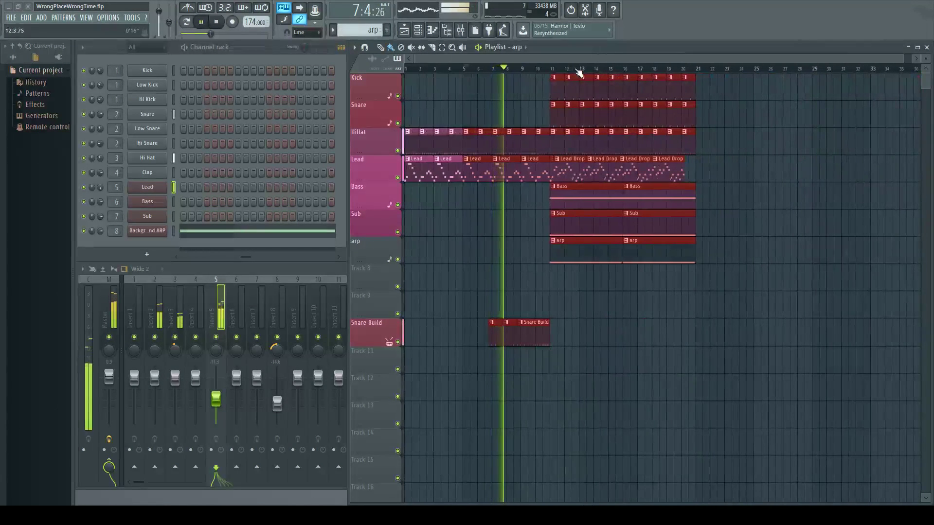